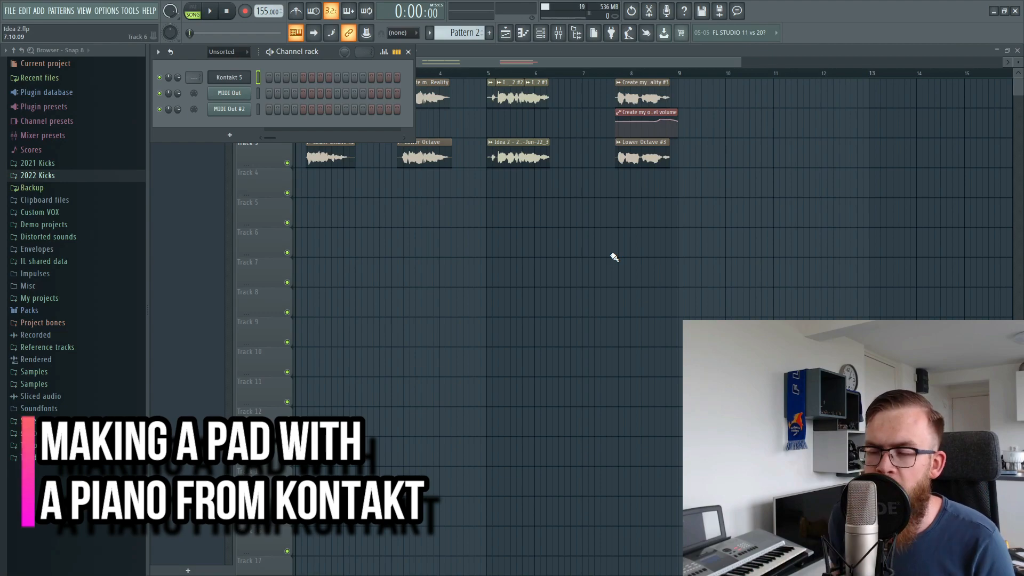
- Draw a descending four-note G#, G, F, C motif at the start of the MIDI Out piano roll and transpose it down one octave
left_click(238, 77)
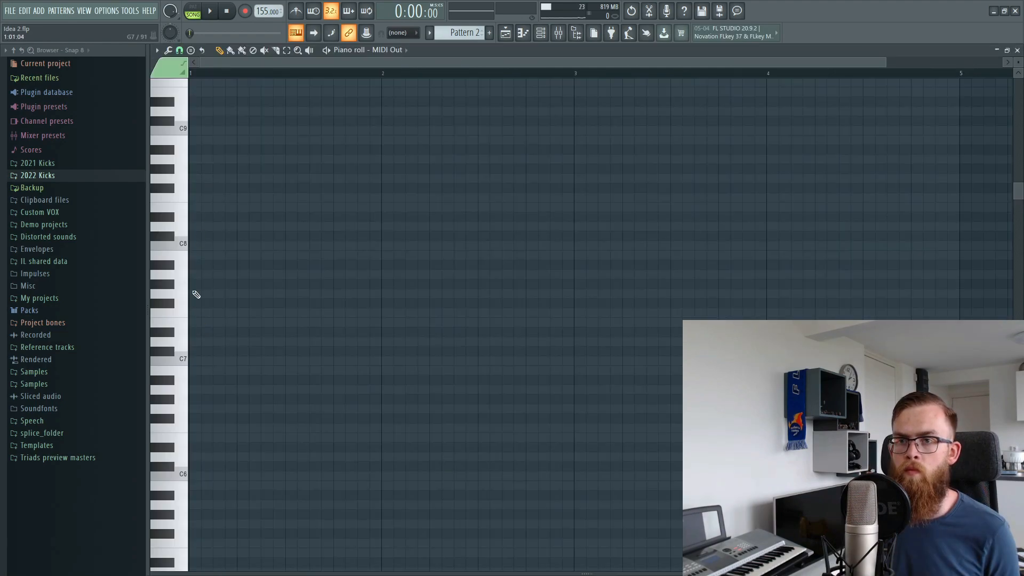
left_click(197, 285)
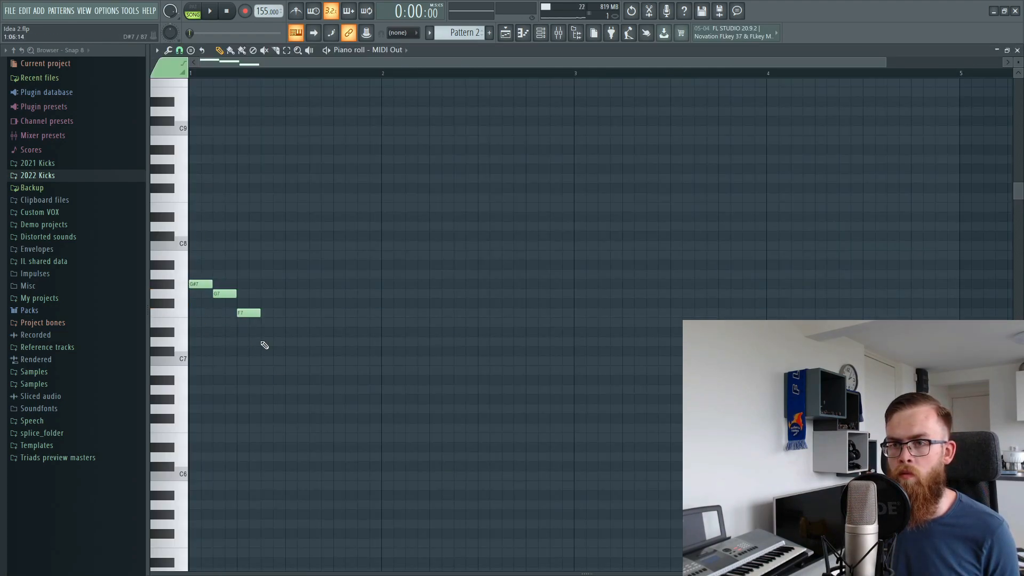
left_click(263, 353)
left_click_drag(274, 355, 274, 364)
key("ctrl+a")
key("ctrl+Down")
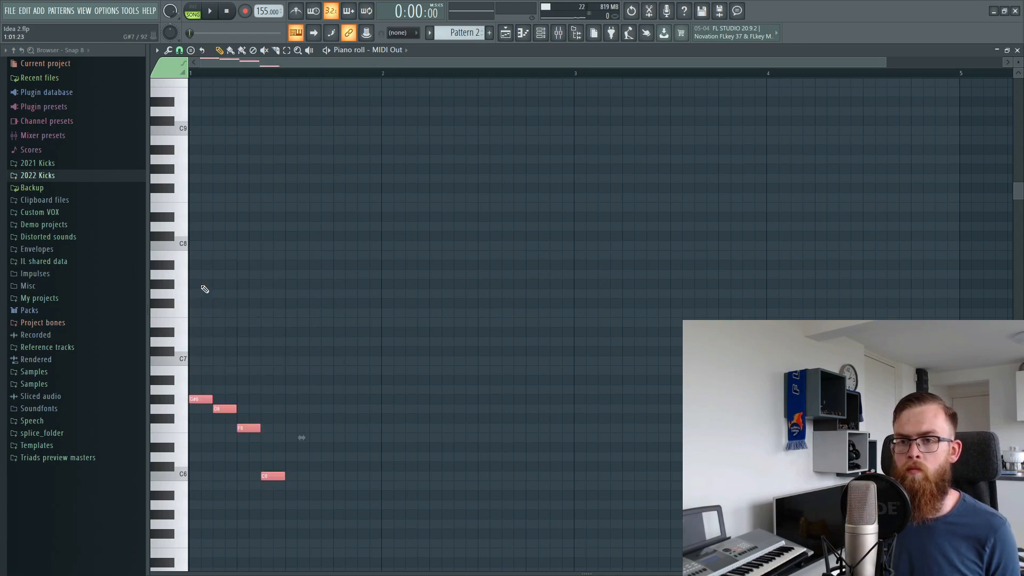
- Switch playback to pattern mode and audition the four-note motif
left_click(193, 12)
key("space")
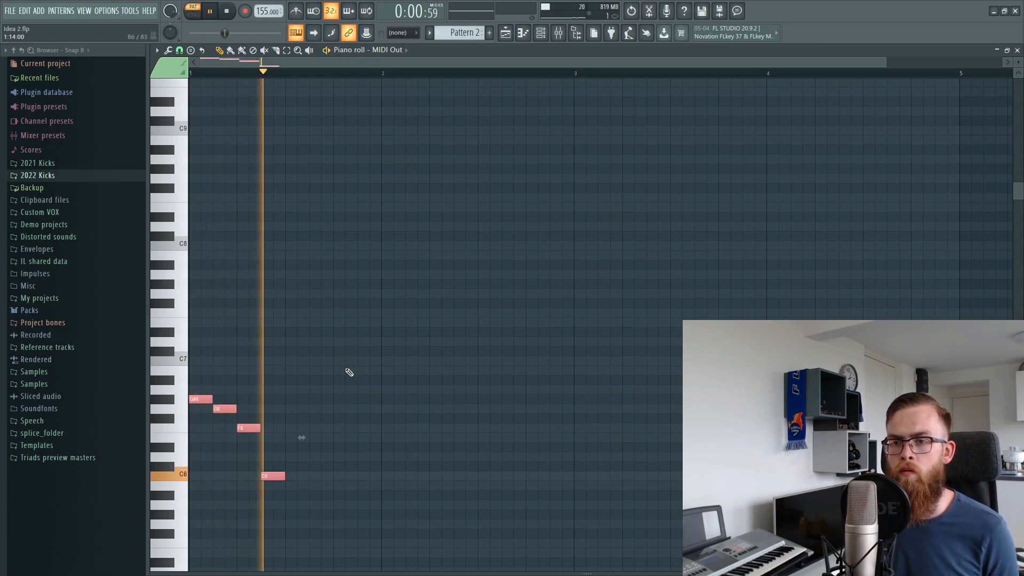
scroll(352, 379, "down", 3)
key("space")
- Duplicate the four-note motif repeatedly until it fills the first four bars
key("ctrl+b")
left_click_drag(473, 393, 192, 251)
key("ctrl+b")
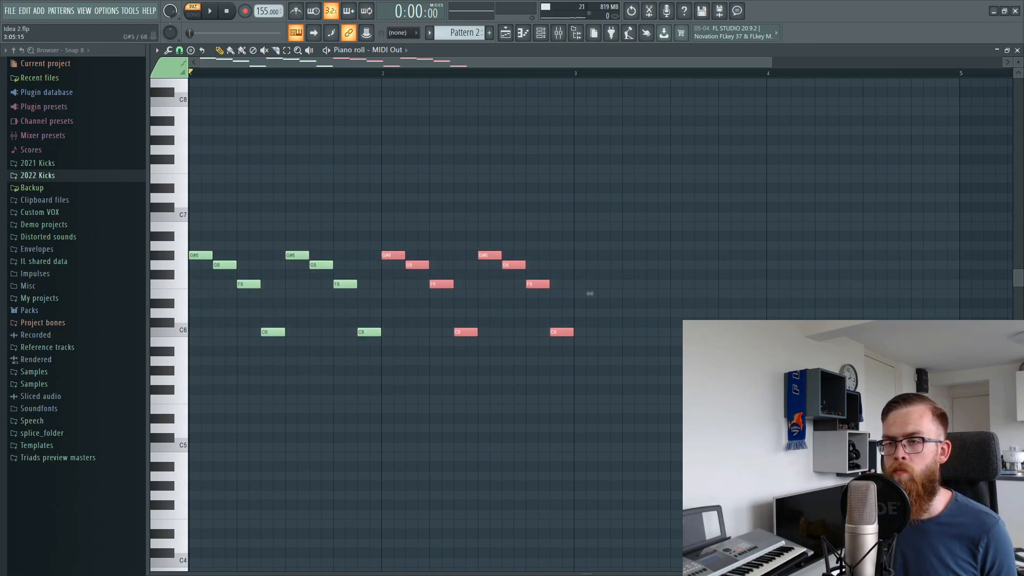
left_click_drag(804, 420, 200, 206)
left_click_drag(198, 257, 582, 256)
- Copy all notes of the first four bars into bars 5 to 8
scroll(394, 71, "down", 2)
scroll(394, 75, "down", 1)
key("ctrl+a")
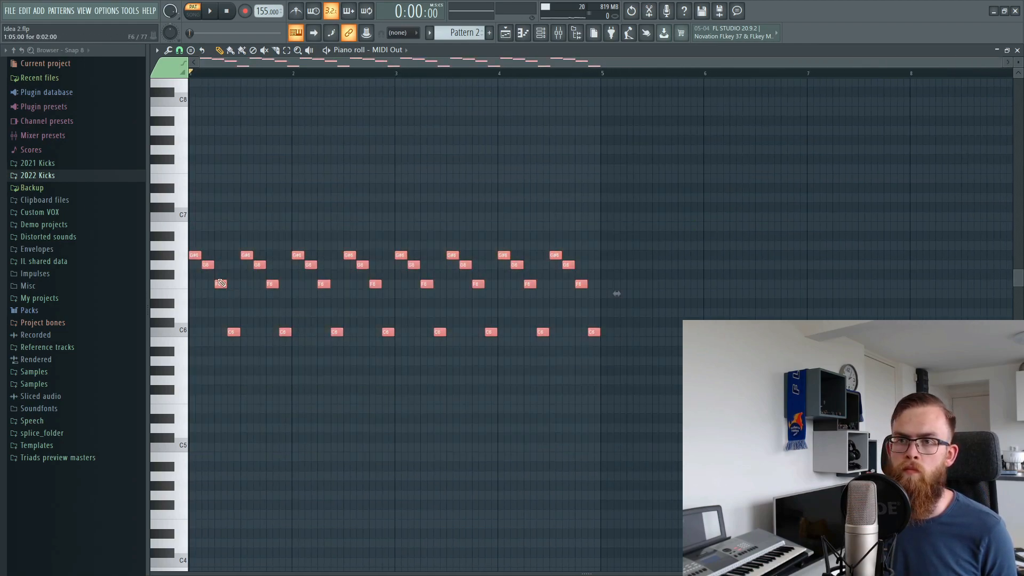
left_click_drag(195, 256, 603, 256)
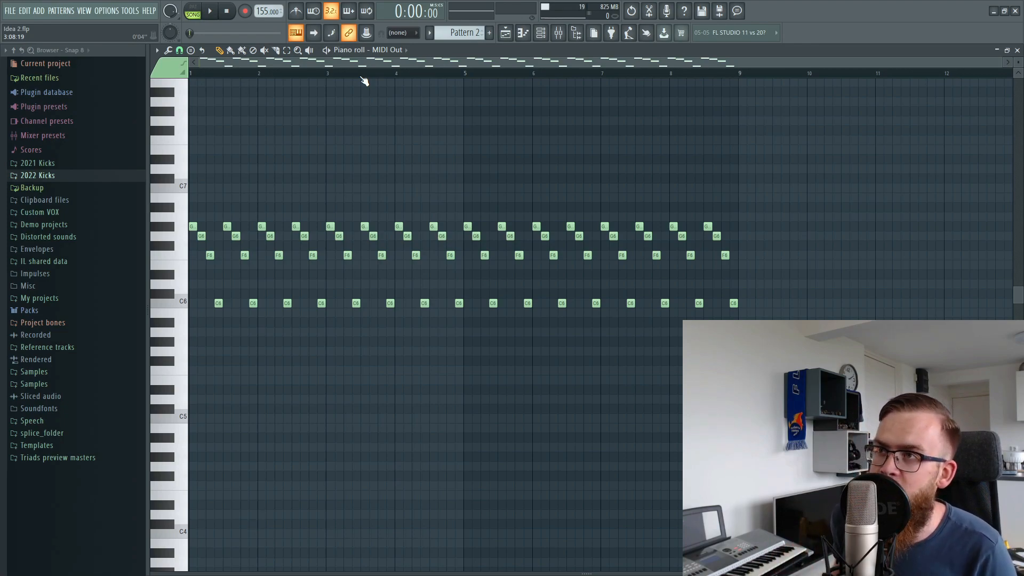
- Load FabFilter Pro-Q 2 into effect slot 2 of the Kontakt 5 mixer track
left_click(558, 33)
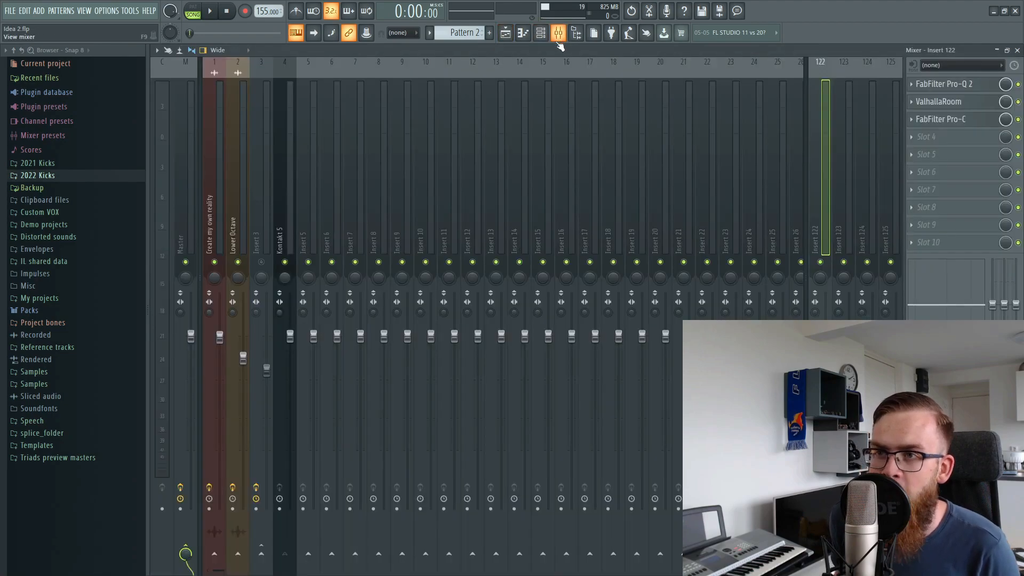
left_click(289, 204)
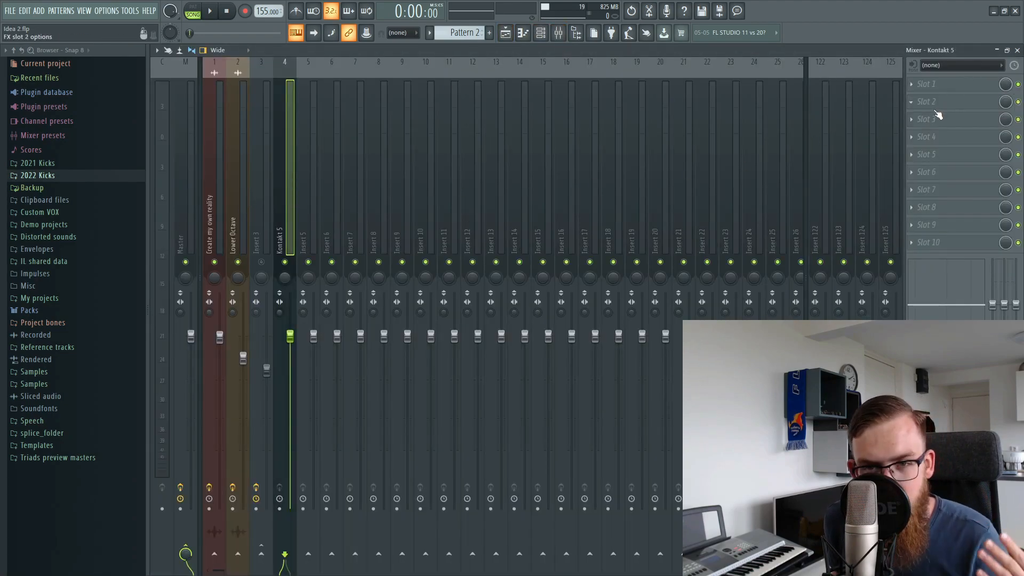
left_click(936, 114)
left_click(859, 166)
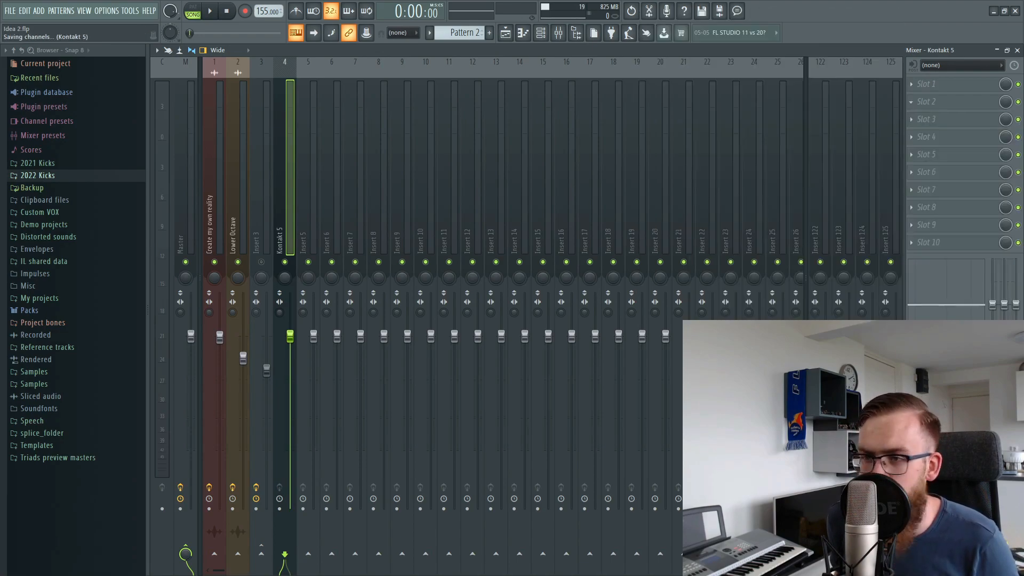
- Add a Low Cut band in Pro-Q 2 at about 148 Hz with an 18 dB/oct slope and a Q of about 0.98
double_click(341, 257)
left_click(260, 347)
left_click(255, 371)
left_click(251, 347)
left_click(254, 384)
scroll(342, 211, "down", 4)
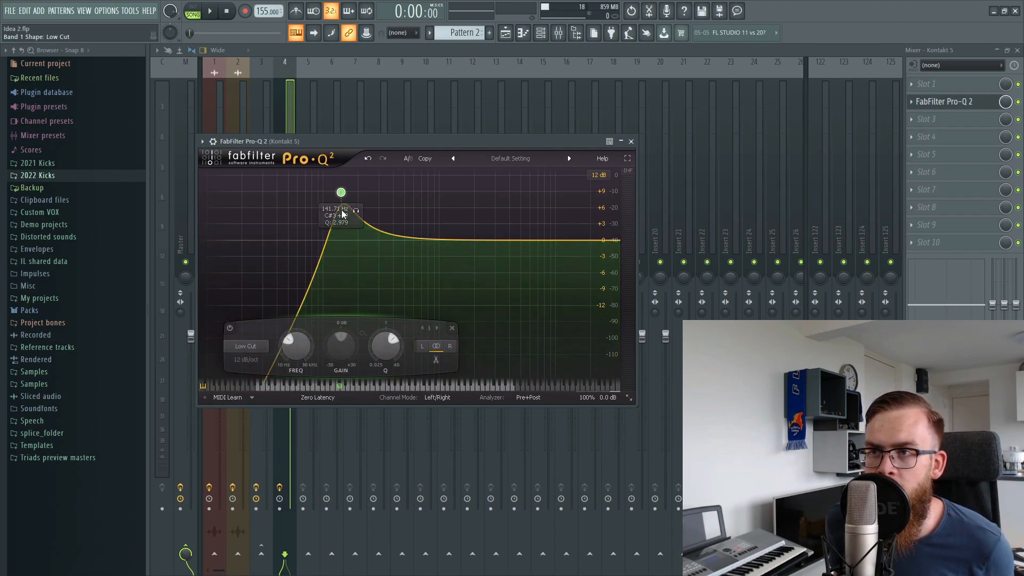
left_click_drag(341, 213, 344, 245)
scroll(344, 246, "up", 1)
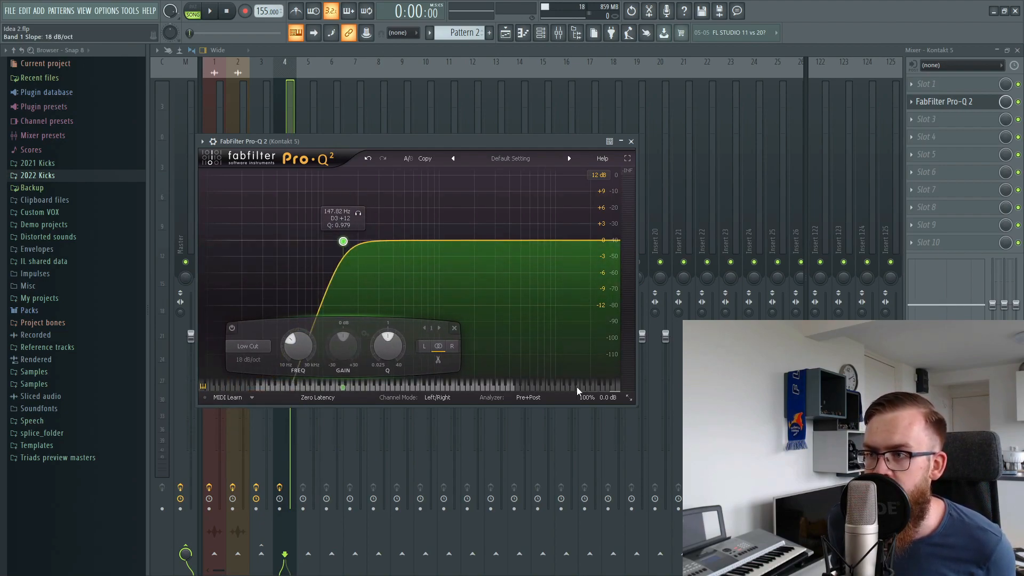
- Raise the Pro-Q 2 output level to about +9.9 dB
mouse_move(610, 399)
left_click_drag(595, 352, 590, 334)
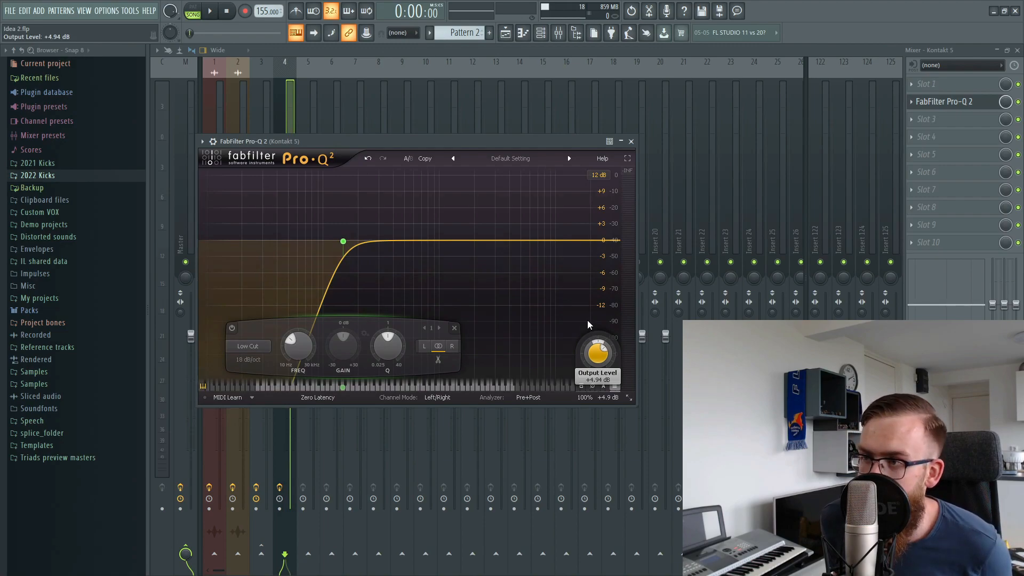
left_click_drag(586, 320, 583, 298)
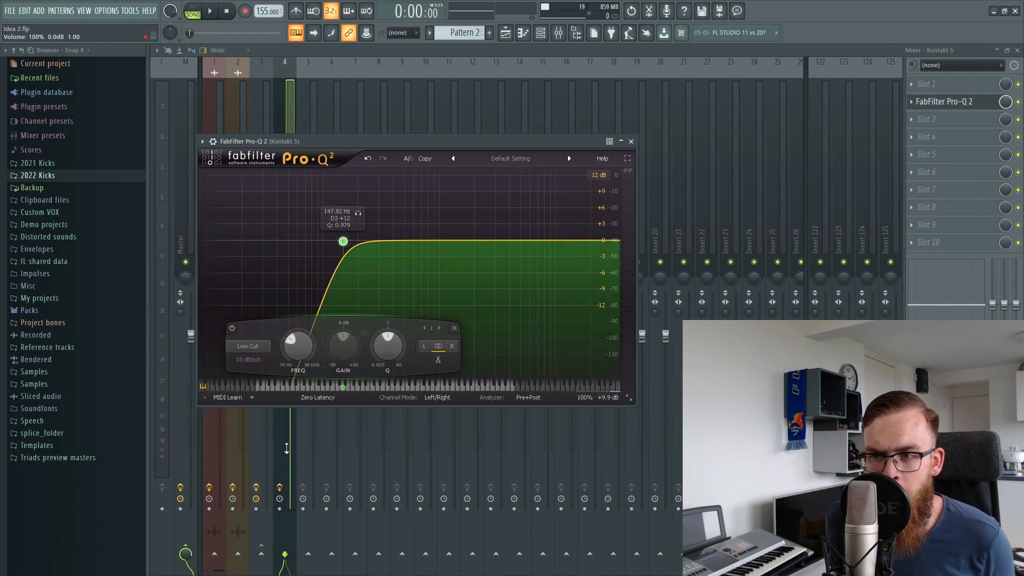
- Lower the Low Cut band to about 91 Hz and steepen its slope to 24 dB/oct
scroll(347, 246, "up", 1)
left_click_drag(348, 246, 322, 247)
scroll(322, 247, "down", 1)
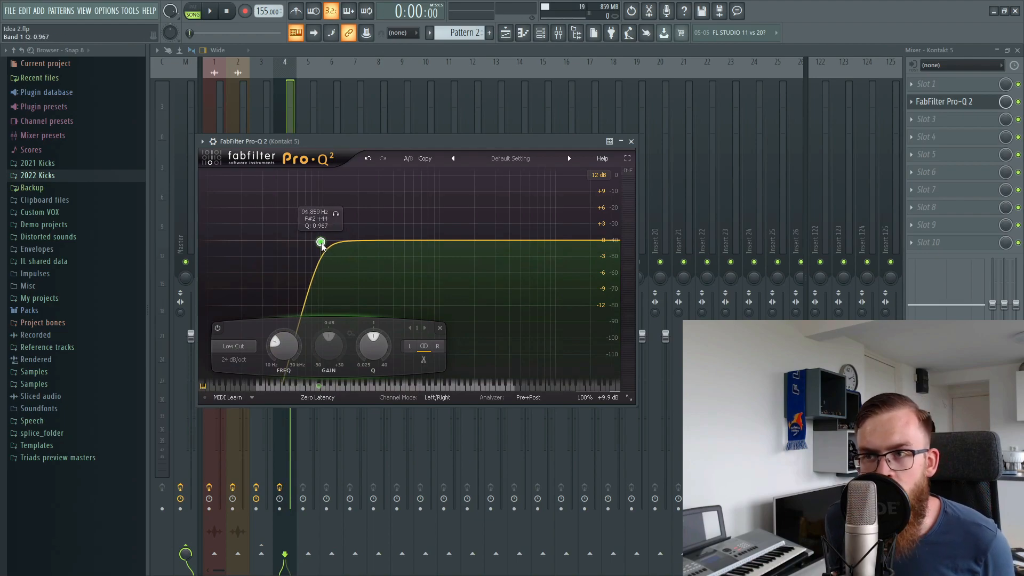
scroll(322, 246, "up", 1)
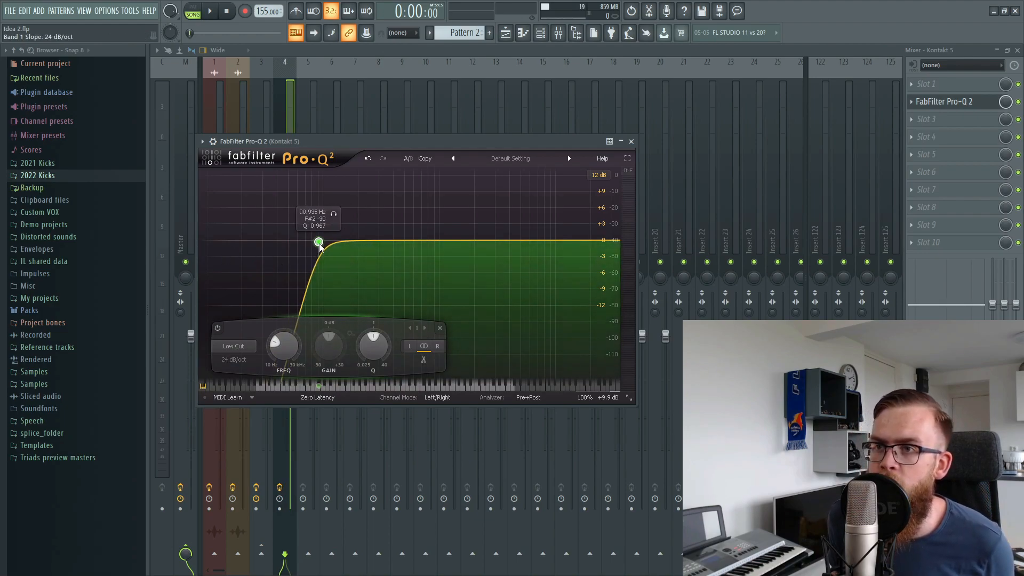
- Move Pro-Q 2 up to slot 1 and load the Blackhole reverb into slot 3 of the Kontakt 5 track
scroll(920, 105, "up", 1)
left_click(920, 118)
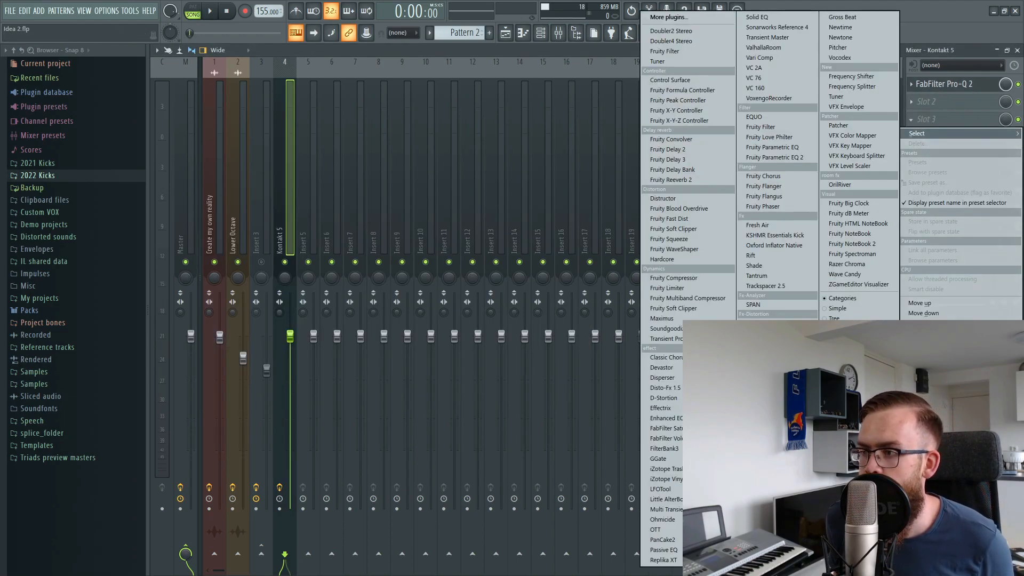
left_click(761, 464)
left_click_drag(375, 158, 498, 86)
- During playback, set Blackhole's Mix to 35 and Gravity to -55
key("space")
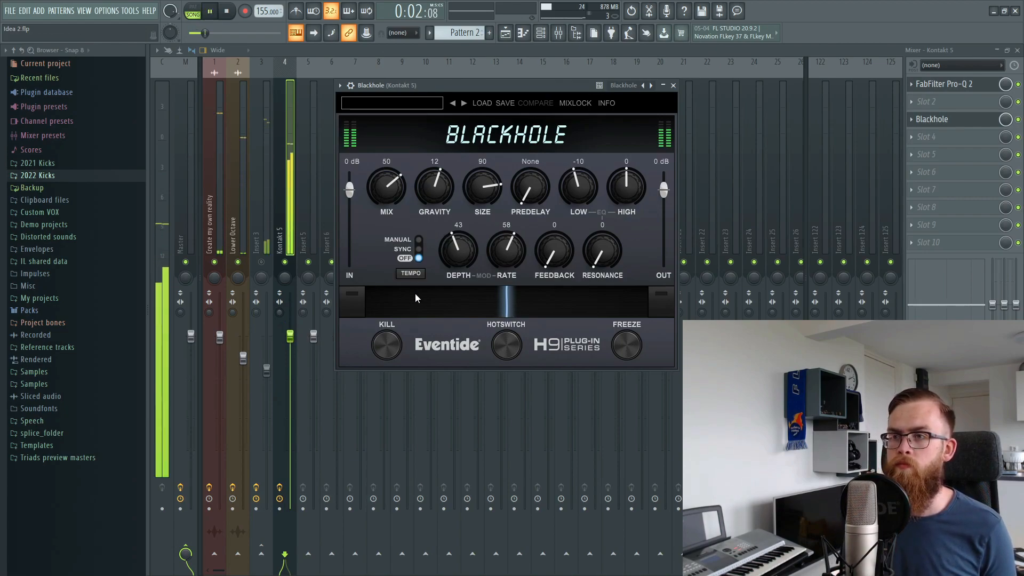
left_click_drag(386, 186, 389, 248)
left_click_drag(402, 165, 408, 110)
left_click_drag(397, 187, 414, 234)
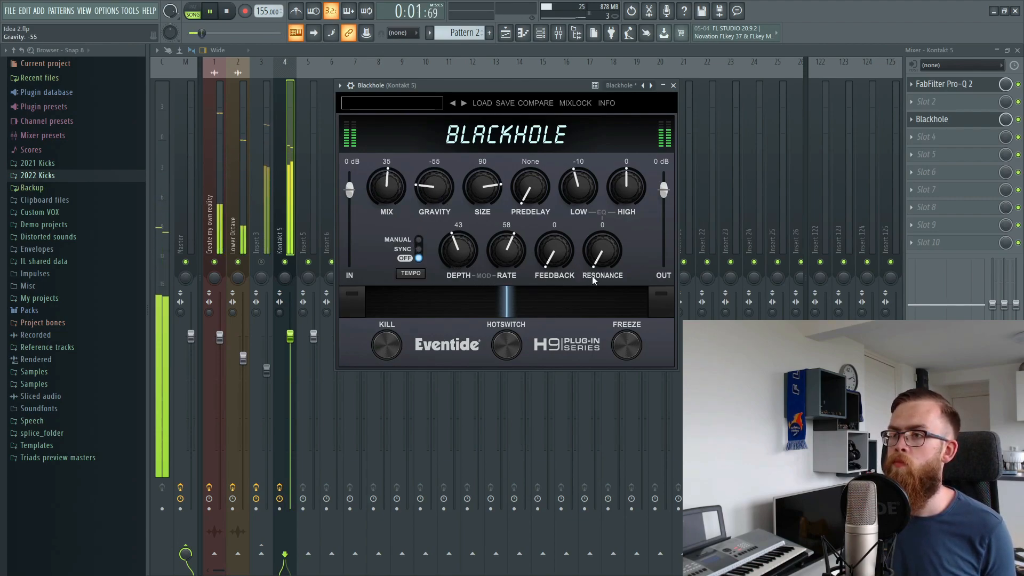
- Set Blackhole's Resonance to 45 and Feedback to 75
left_click_drag(602, 250, 613, 186)
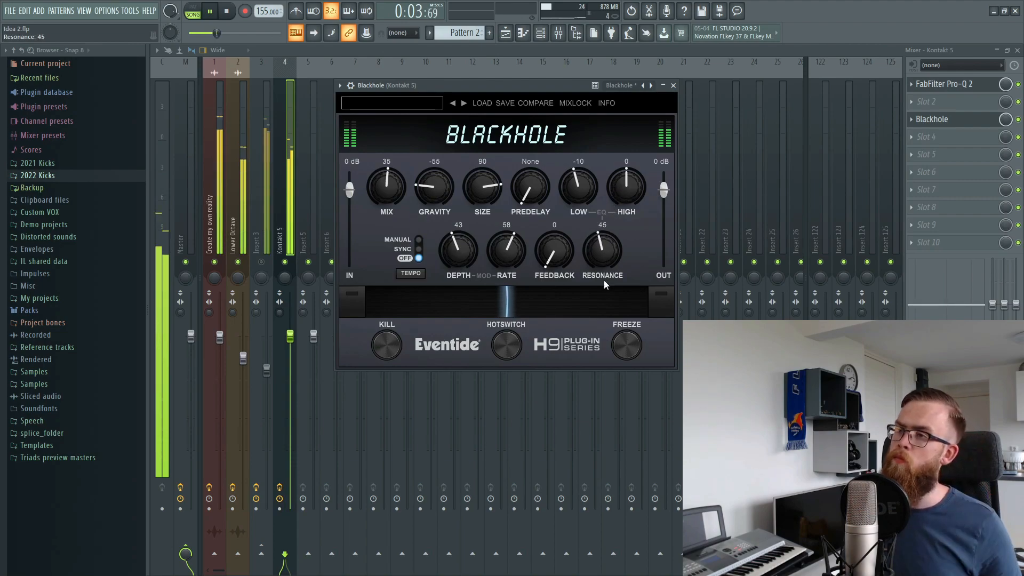
left_click_drag(555, 249, 581, 133)
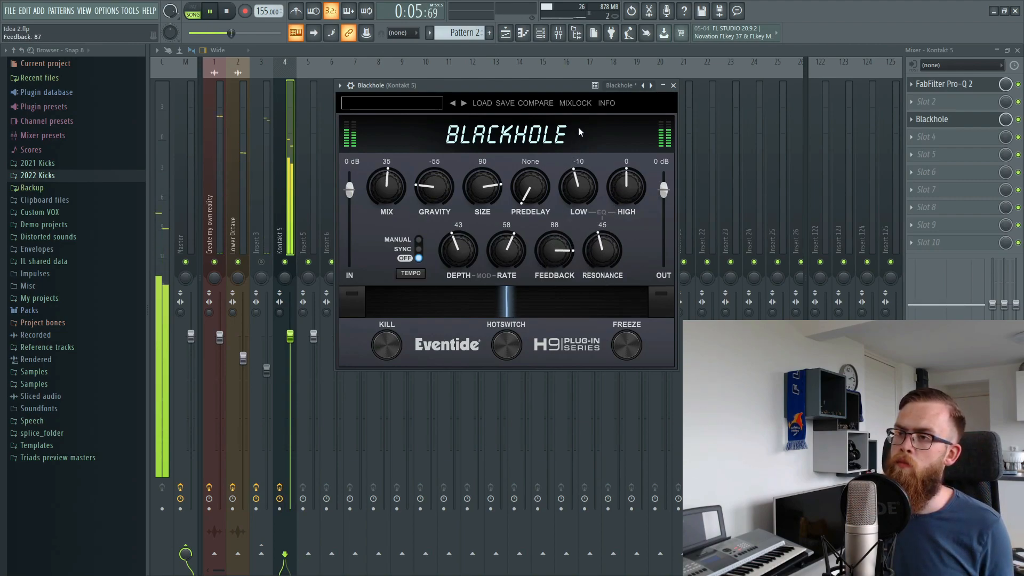
left_click_drag(554, 259, 553, 273)
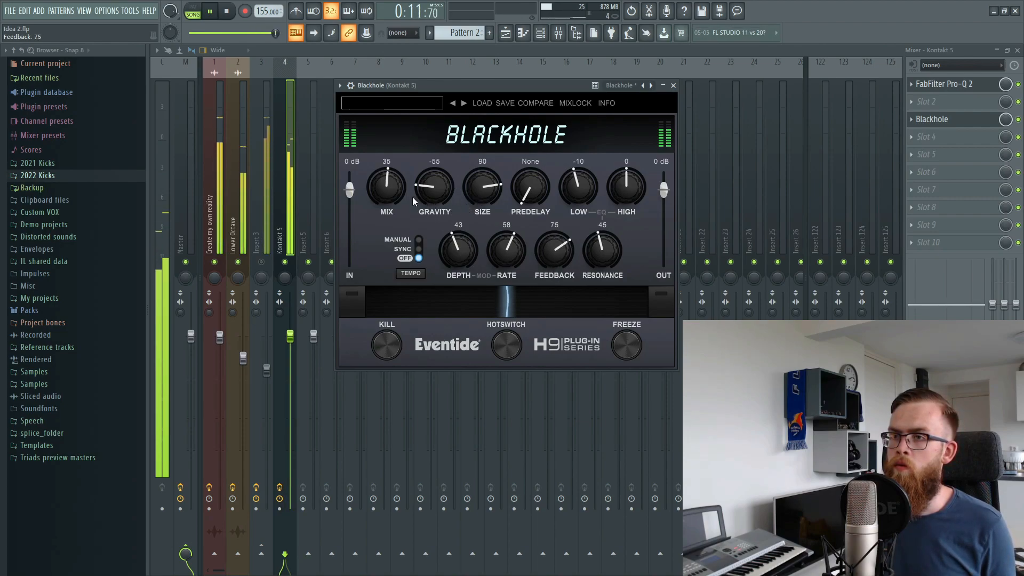
- Reduce Blackhole's Mix to 30 and stop playback
left_click_drag(385, 198, 384, 205)
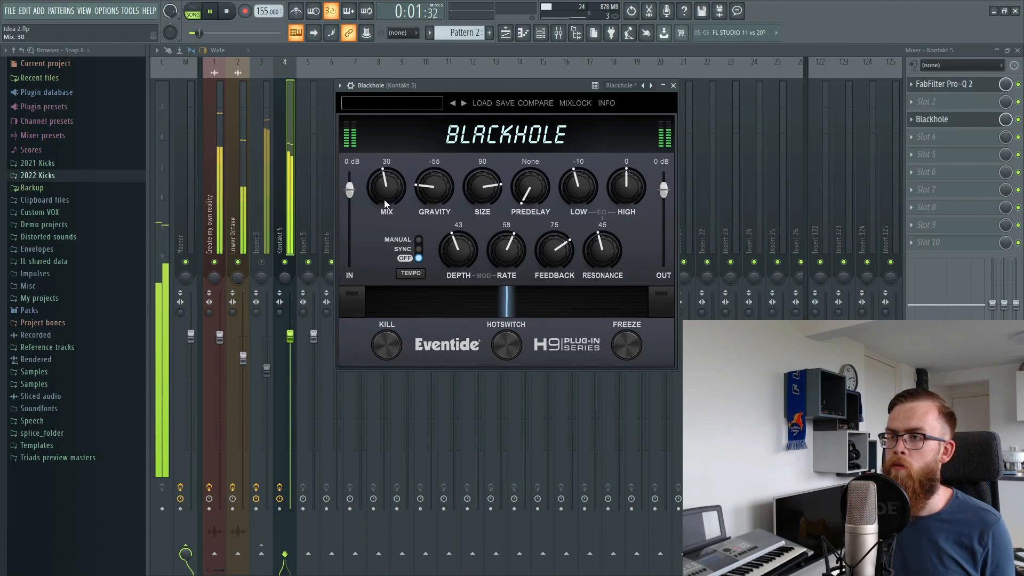
left_click_drag(499, 86, 514, 104)
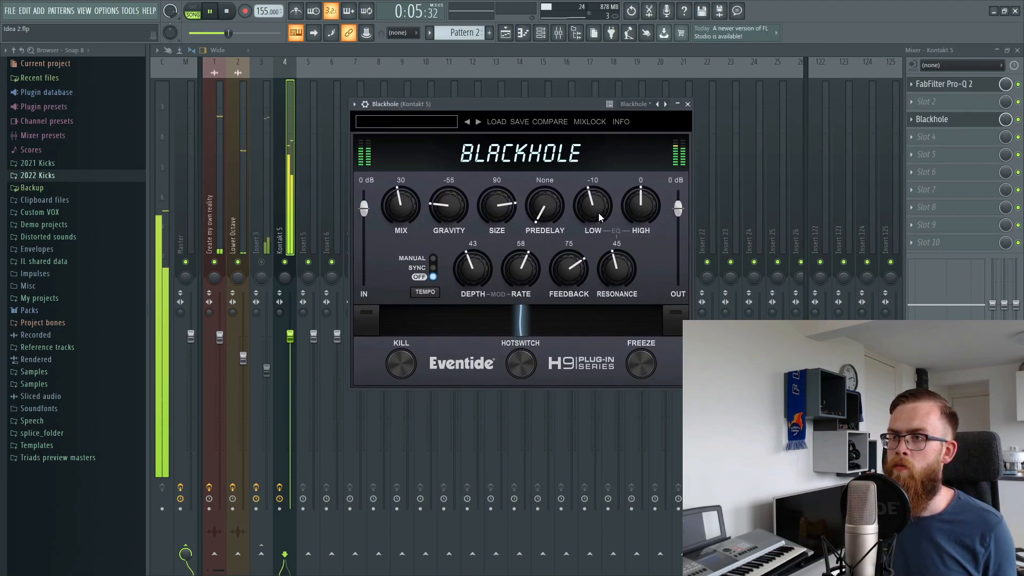
left_click_drag(546, 106, 559, 99)
key("space")
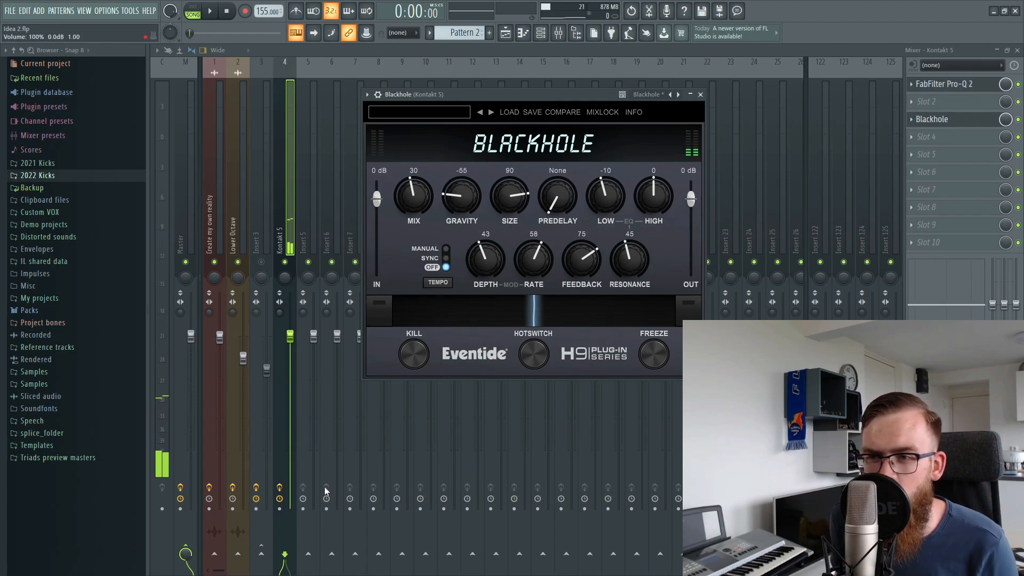
- Inspect the ValhallaRoom reverb settings on mixer track Insert 122
left_click(821, 193)
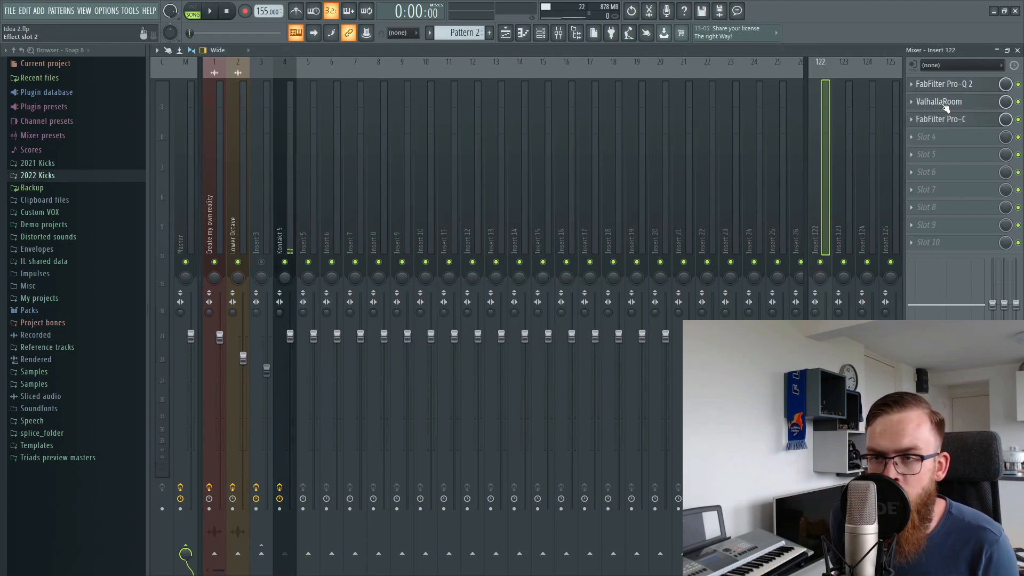
left_click(945, 107)
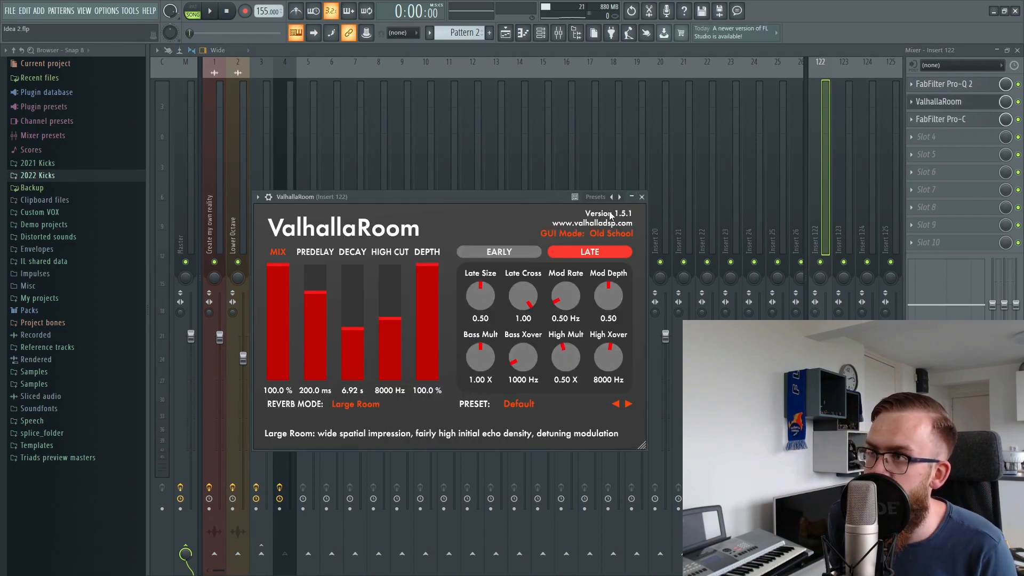
left_click(642, 197)
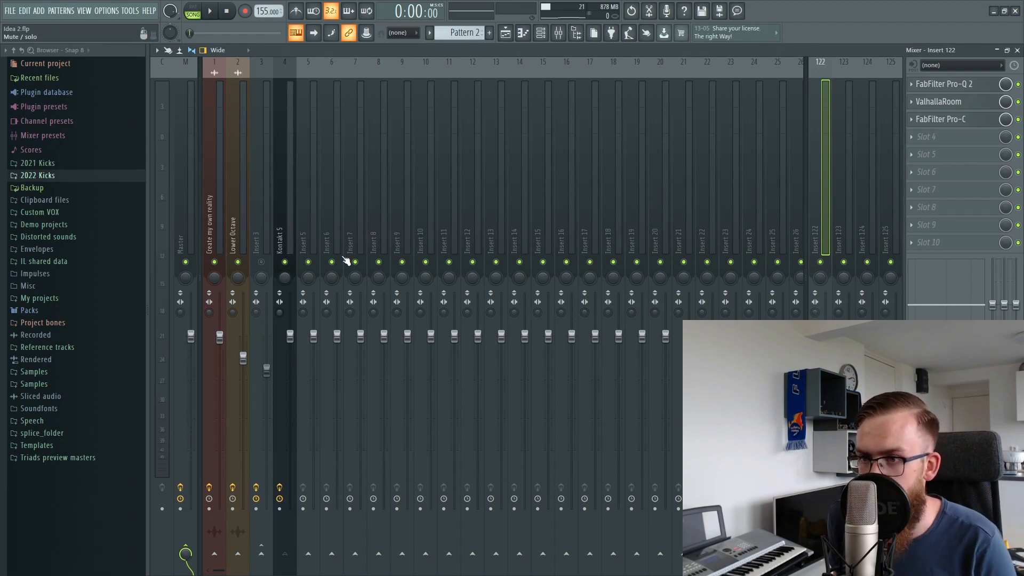
- Send the Kontakt 5 mixer track to Insert 122 at 45% and play the arrangement
left_click(283, 214)
key("space")
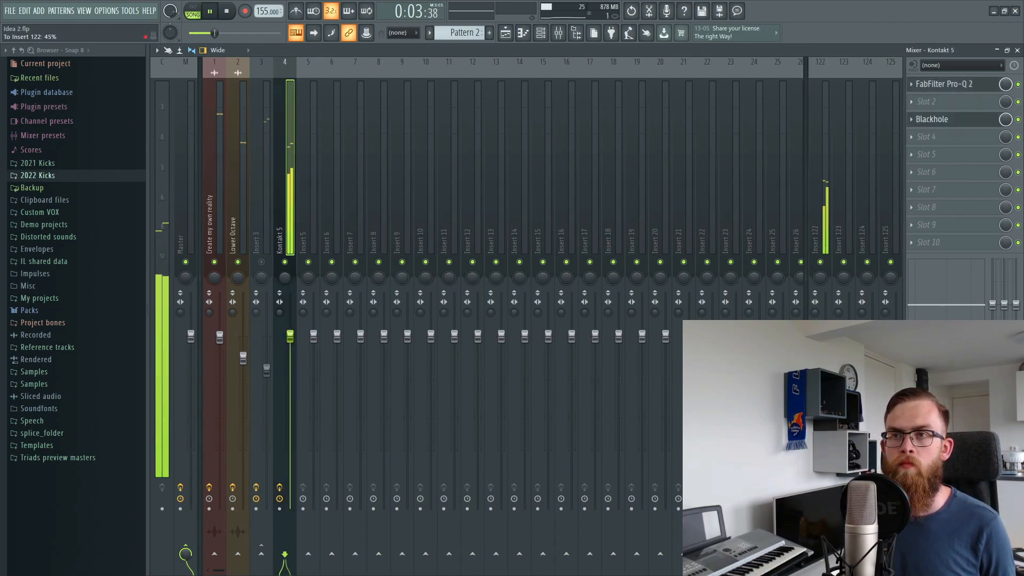
left_click(505, 33)
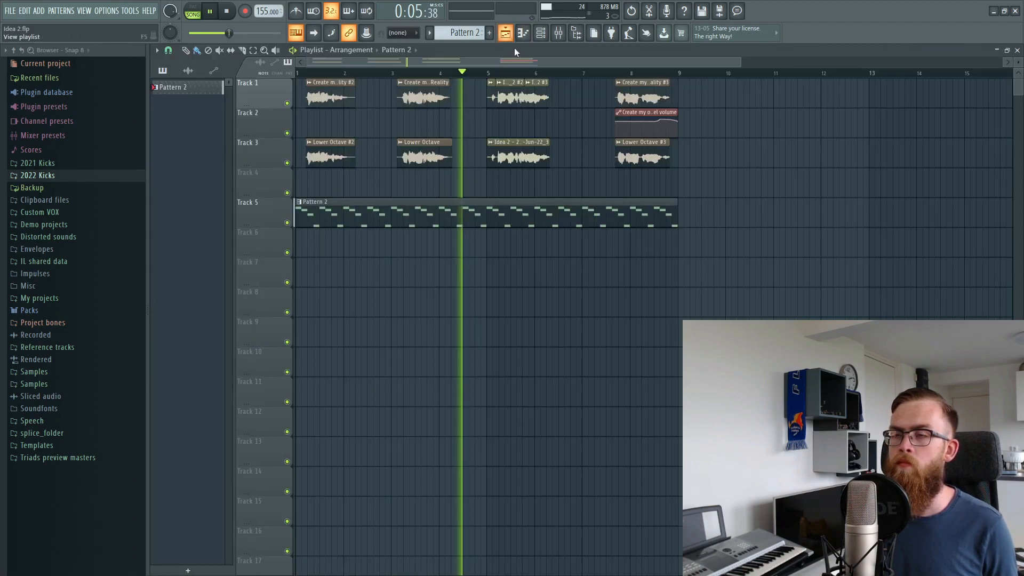
left_click(541, 35)
left_click(541, 35)
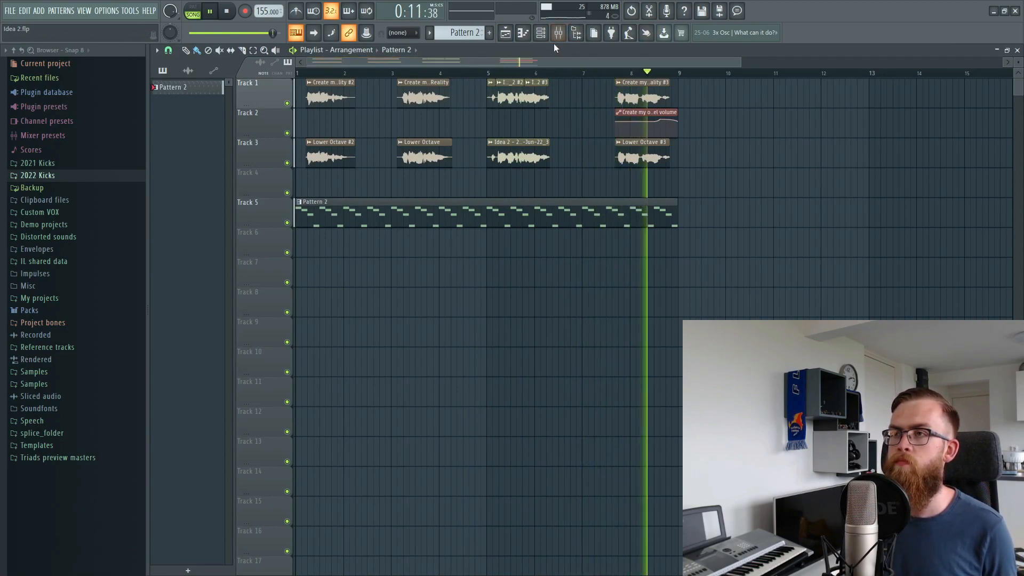
left_click(557, 36)
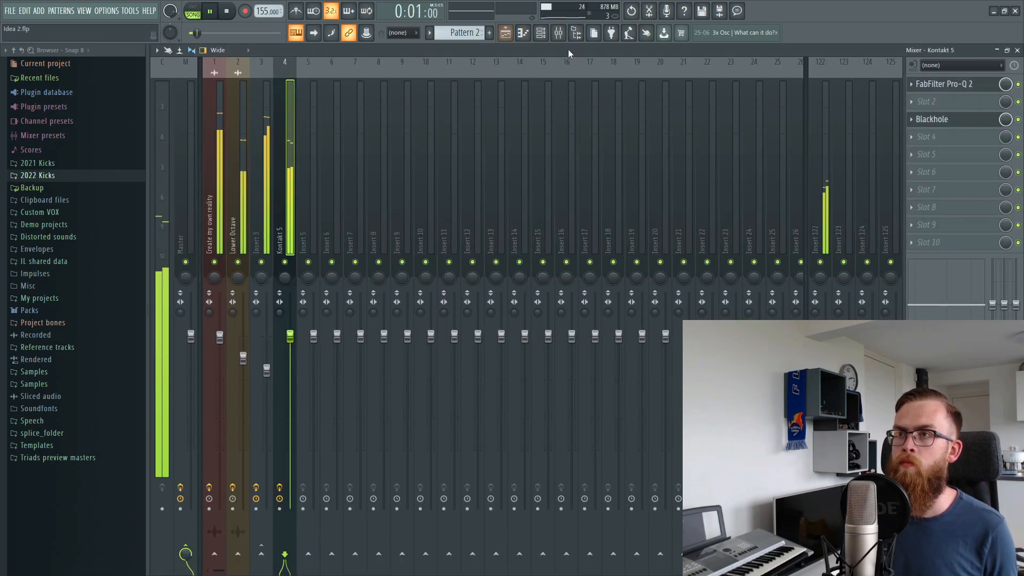
- Collapse The Giant in Kontakt 5 and load LPS Epic Tech Elements 02 from the Damage library into the rack
left_click(541, 33)
left_click(229, 77)
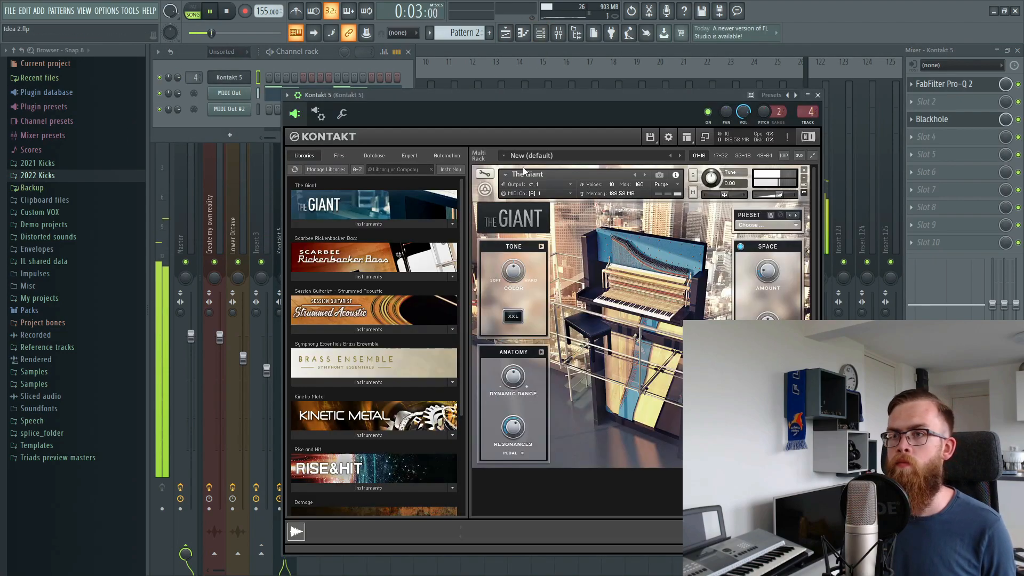
left_click(506, 173)
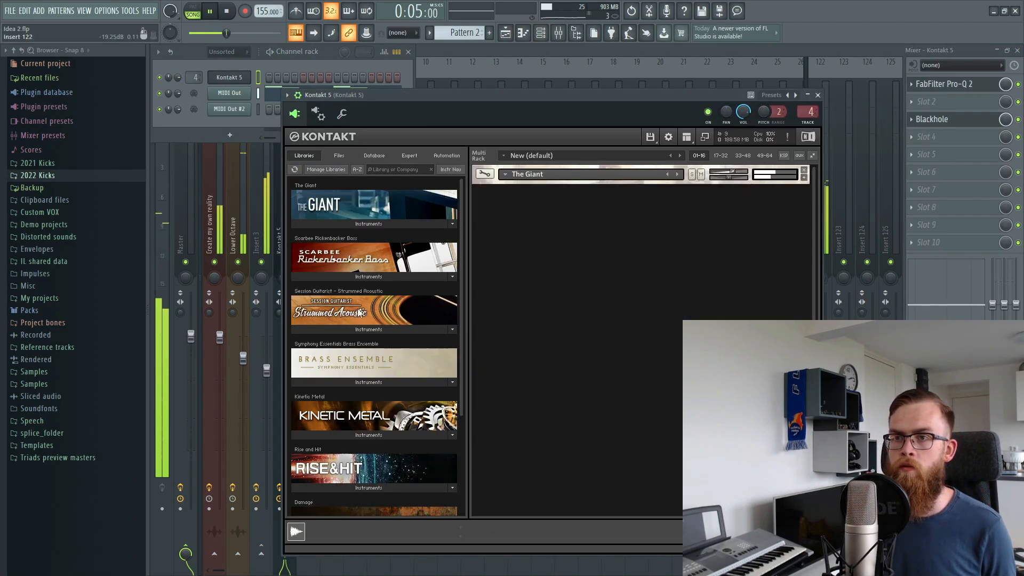
scroll(350, 306, "down", 3)
left_click(350, 424)
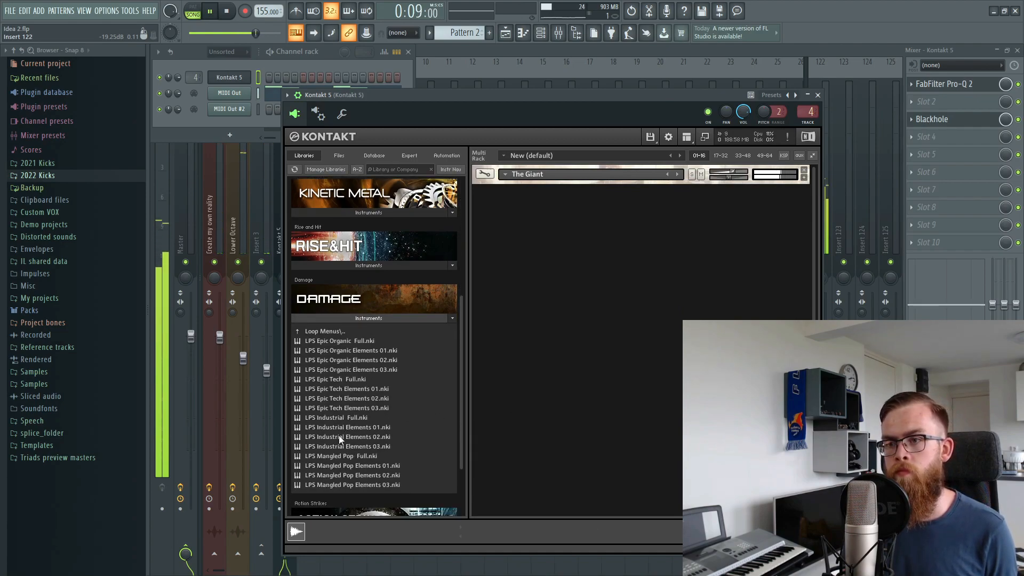
left_click_drag(337, 401, 607, 275)
- Check MIDI Out #2's settings and assign the LPS Epic Tech Elements 02 instrument to Kontakt output st.2
left_click(230, 109)
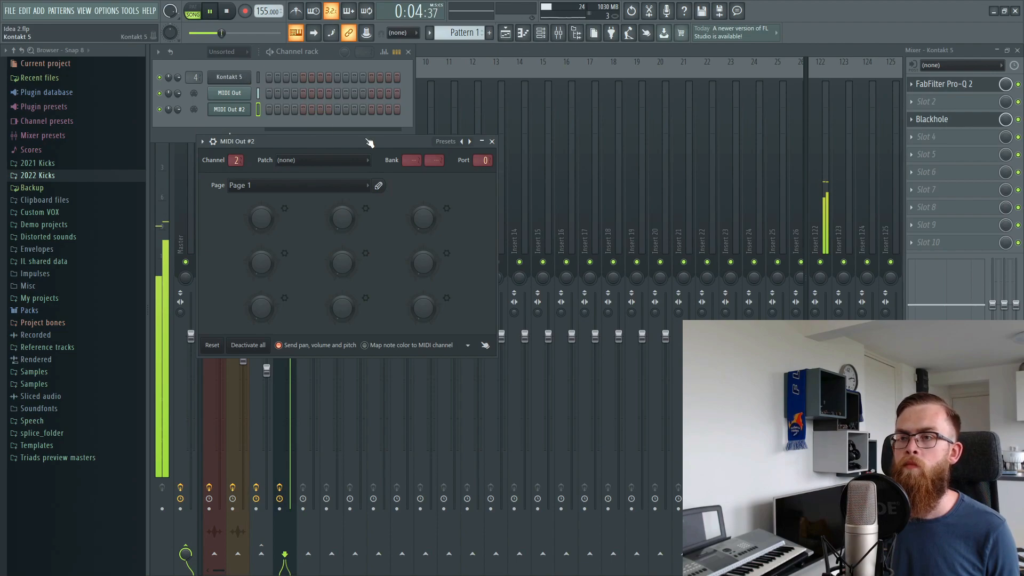
left_click(229, 77)
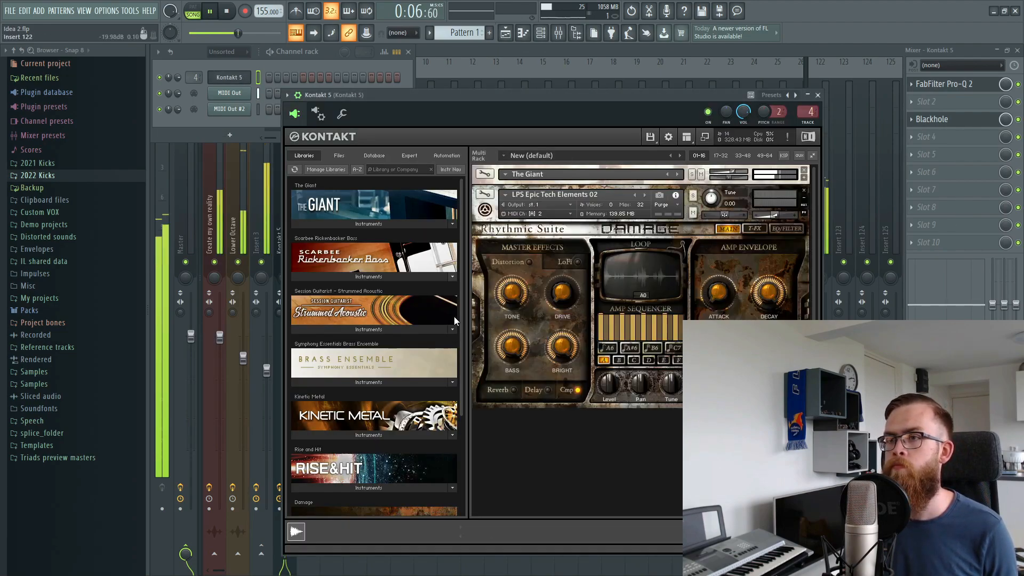
left_click(533, 205)
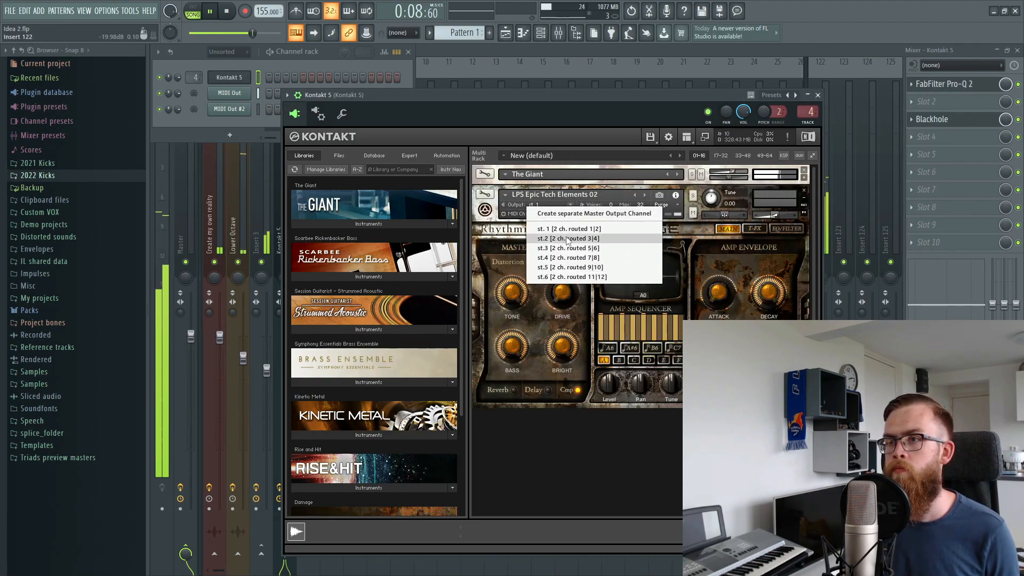
left_click(567, 238)
left_click(229, 128)
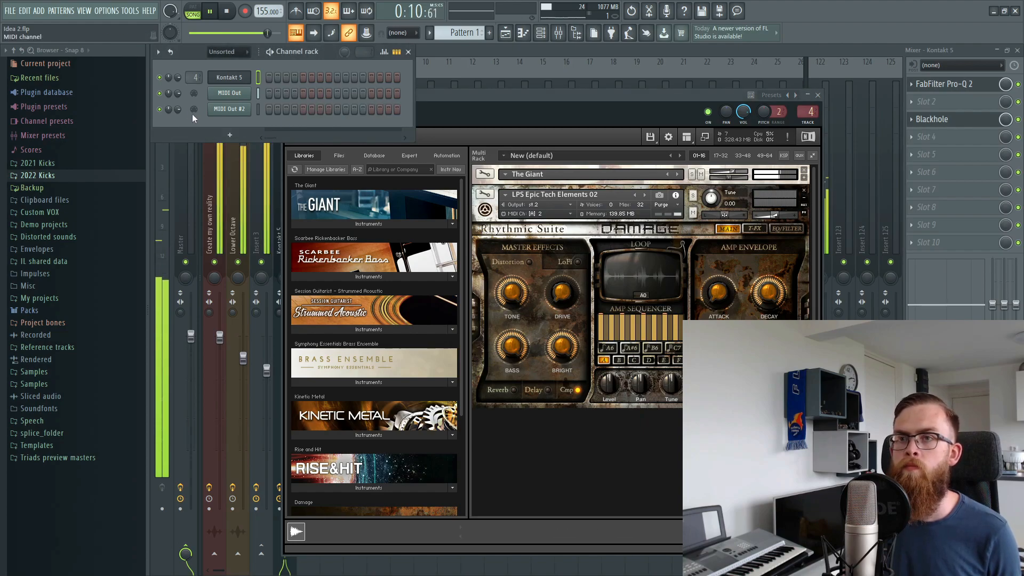
- Stop playback and map a Kontakt 5 plugin output to mixer track Insert 5 in the wrapper's processing settings
left_click_drag(574, 108, 628, 116)
key("space")
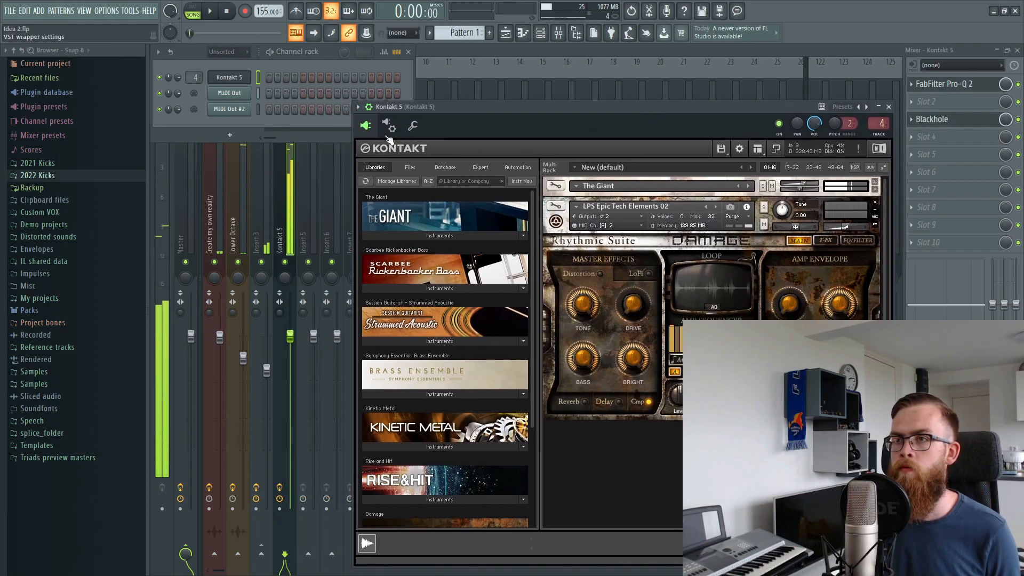
left_click(395, 129)
left_click(403, 151)
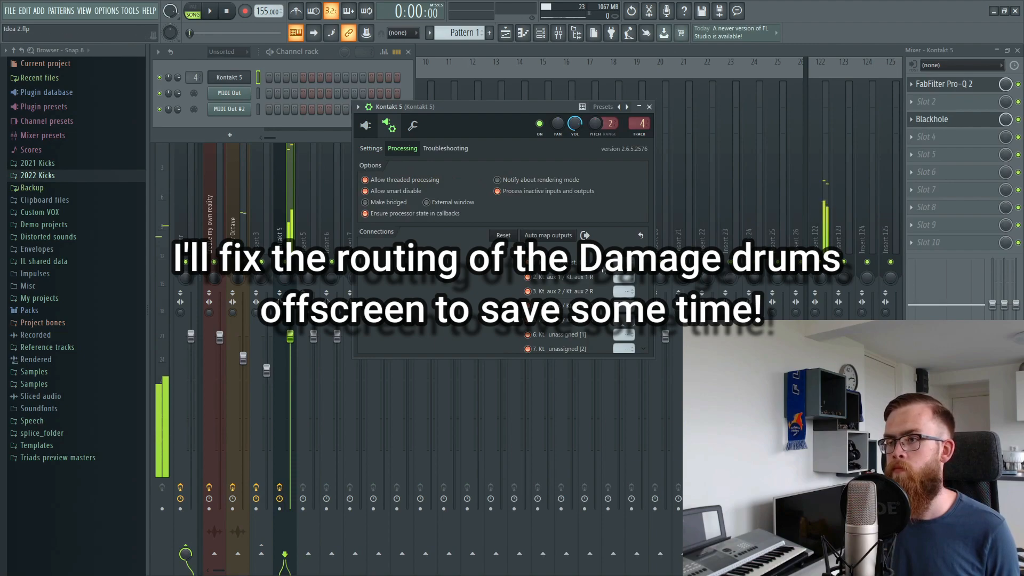
left_click(620, 307)
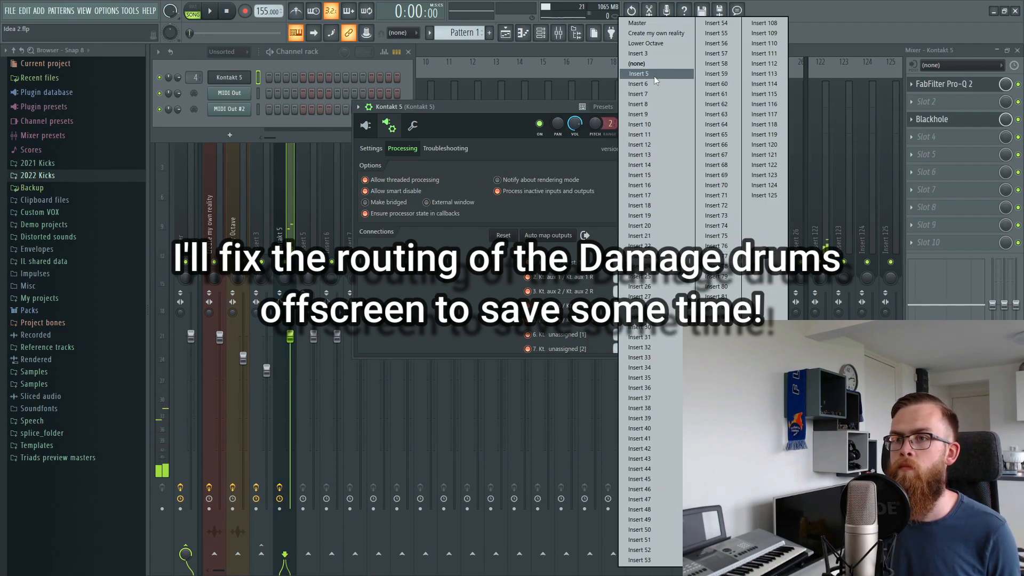
left_click(654, 75)
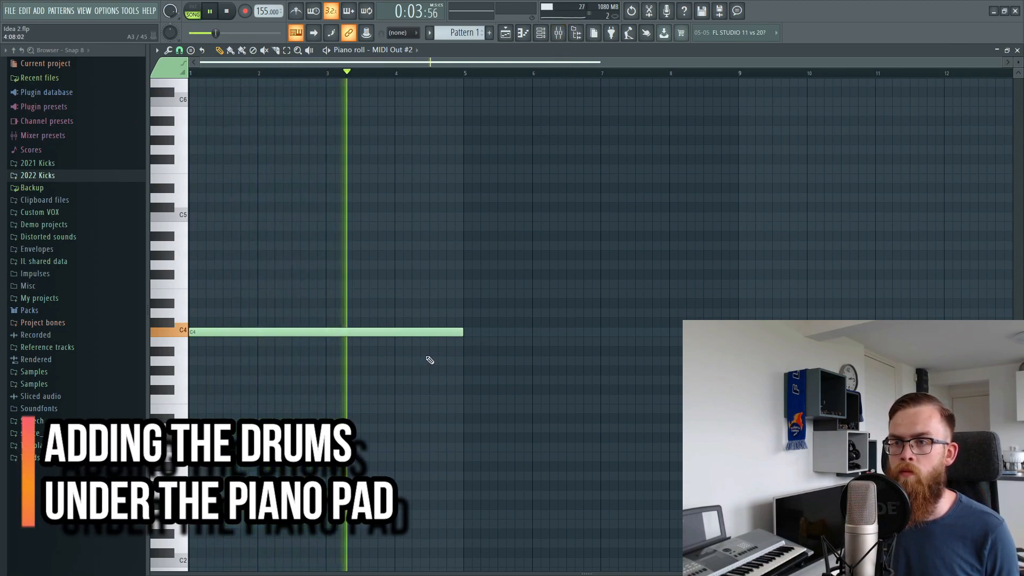
- Add a second four-bar C4 note at bar 5 for MIDI Out #2 and check its level in the mixer
left_click(468, 331)
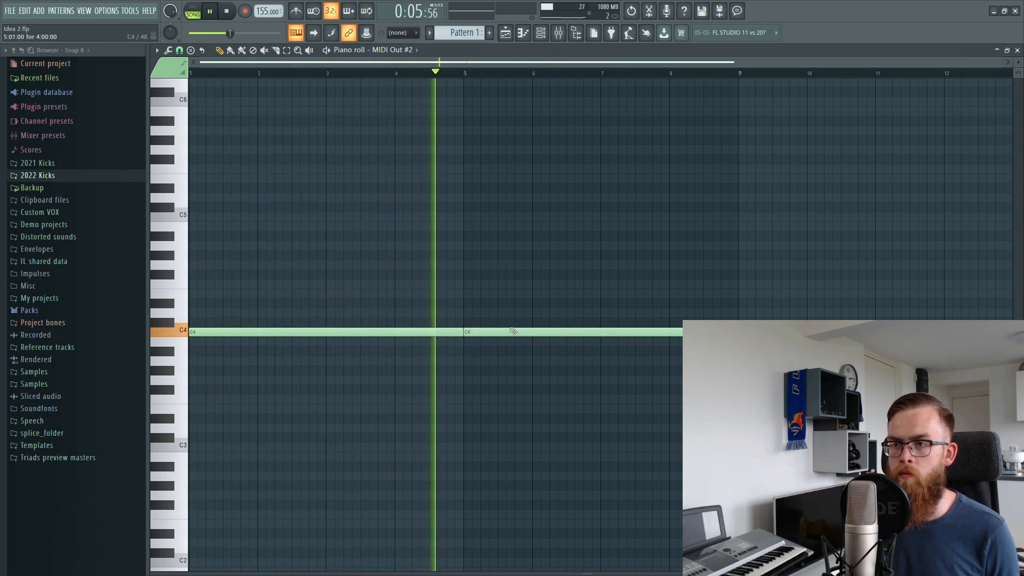
left_click(556, 31)
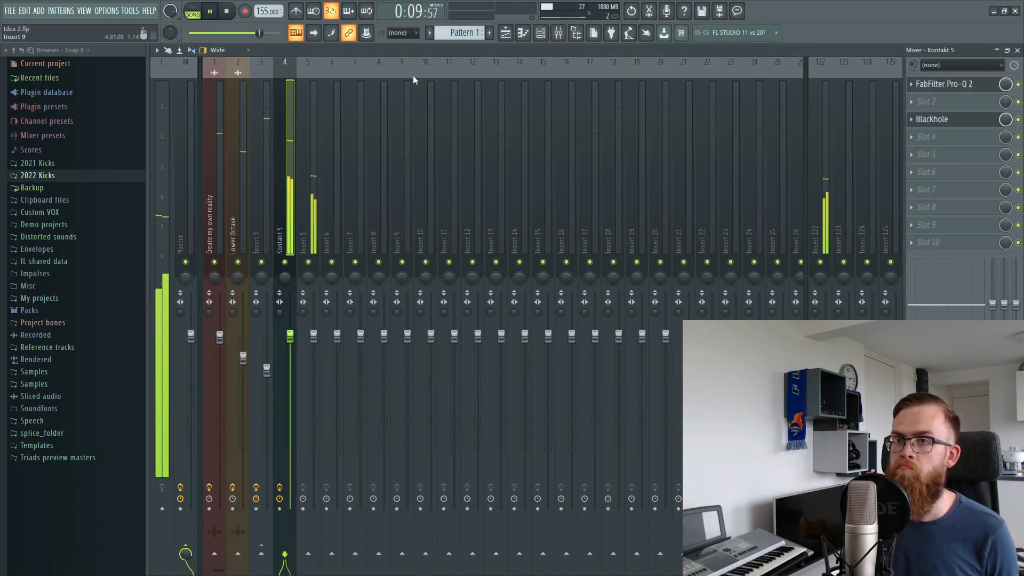
left_click(540, 33)
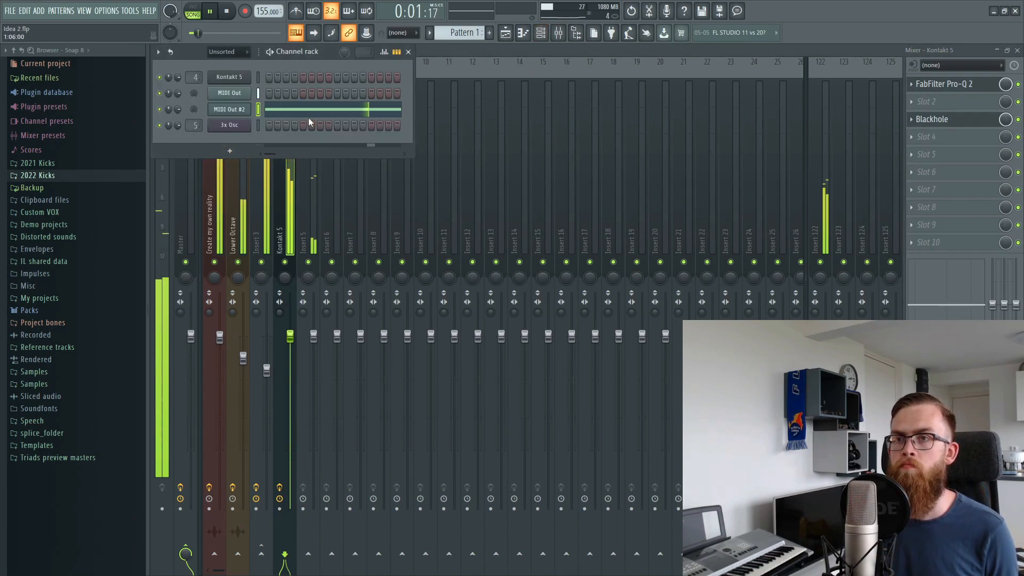
- Try an A#2 note at bar 1 of the MIDI Out #2 pattern, shortened to 9 steps, and remove it
left_click(268, 110)
scroll(395, 242, "down", 5)
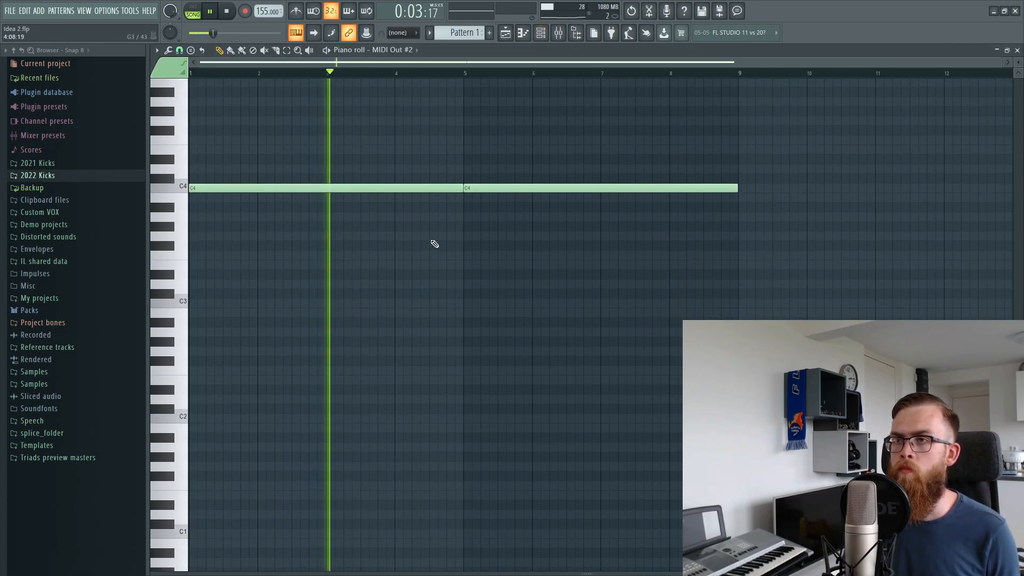
key("space")
left_click(199, 322)
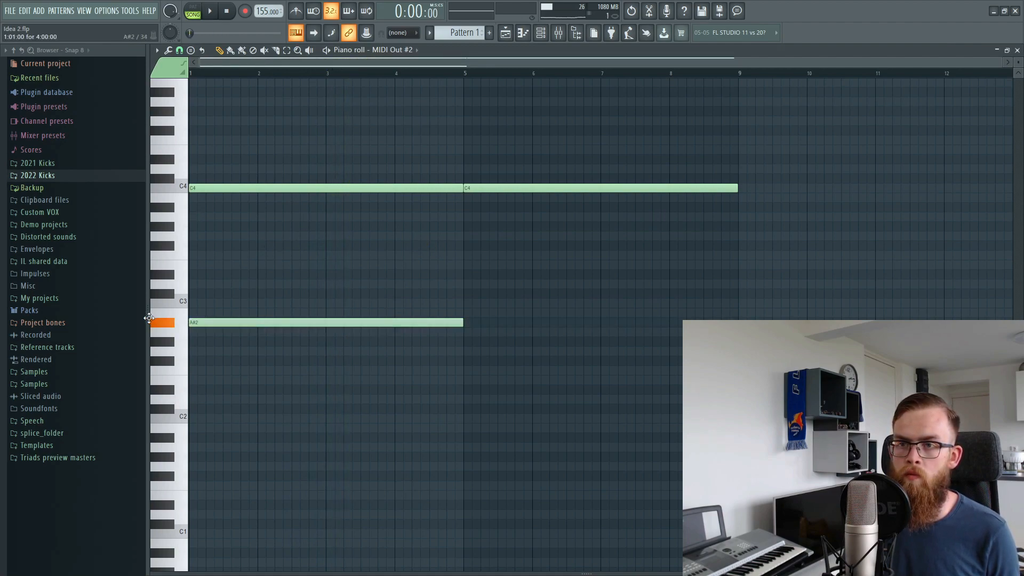
key("space")
key("space")
key("space")
left_click_drag(464, 322, 228, 318)
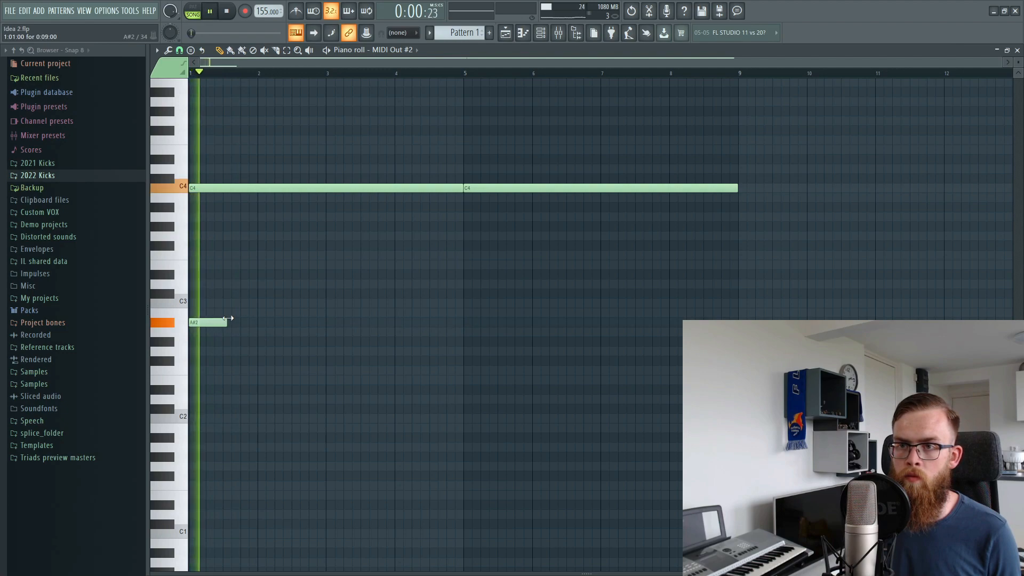
key("space")
right_click(214, 322)
scroll(357, 352, "up", 3)
key("space")
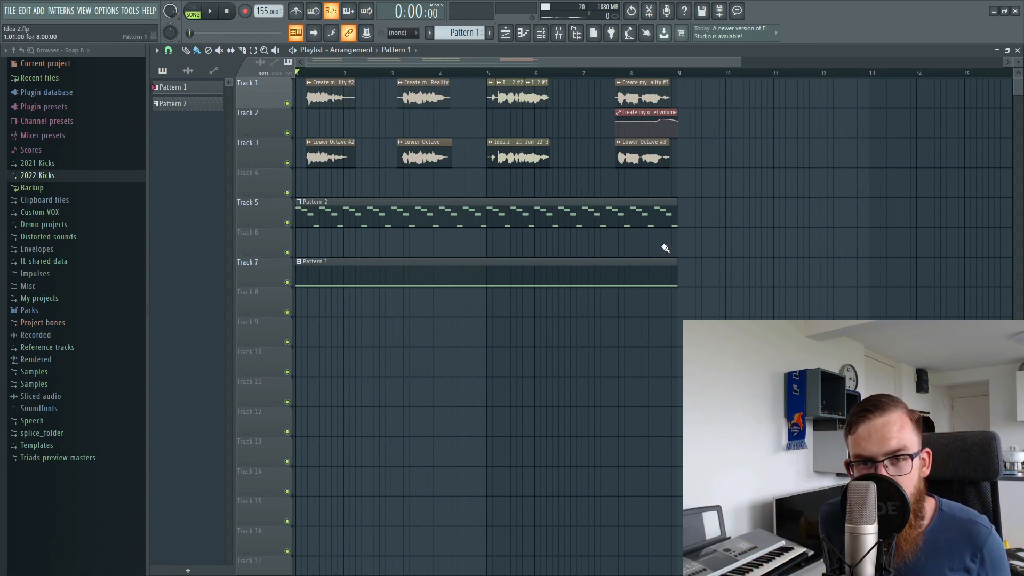
- Play the arrangement and load FabFilter Saturn in the first effect slot of mixer track Insert 5
key("space")
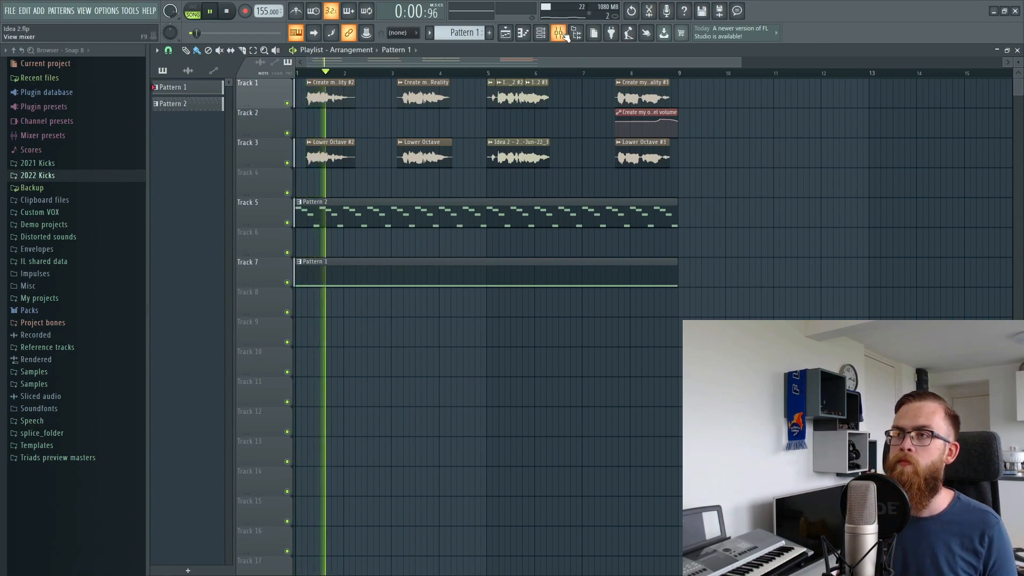
key("F9")
left_click(927, 83)
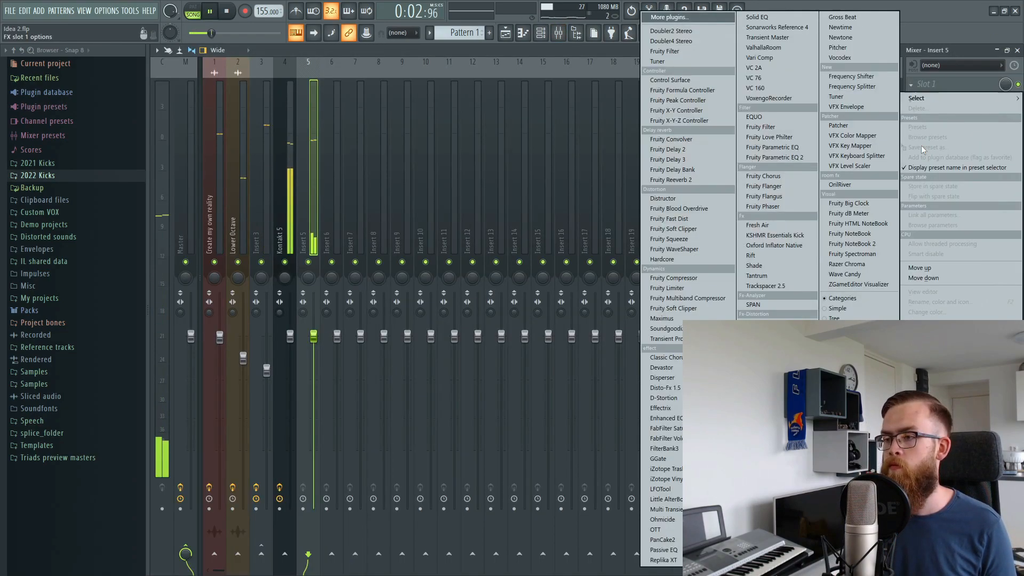
left_click(667, 428)
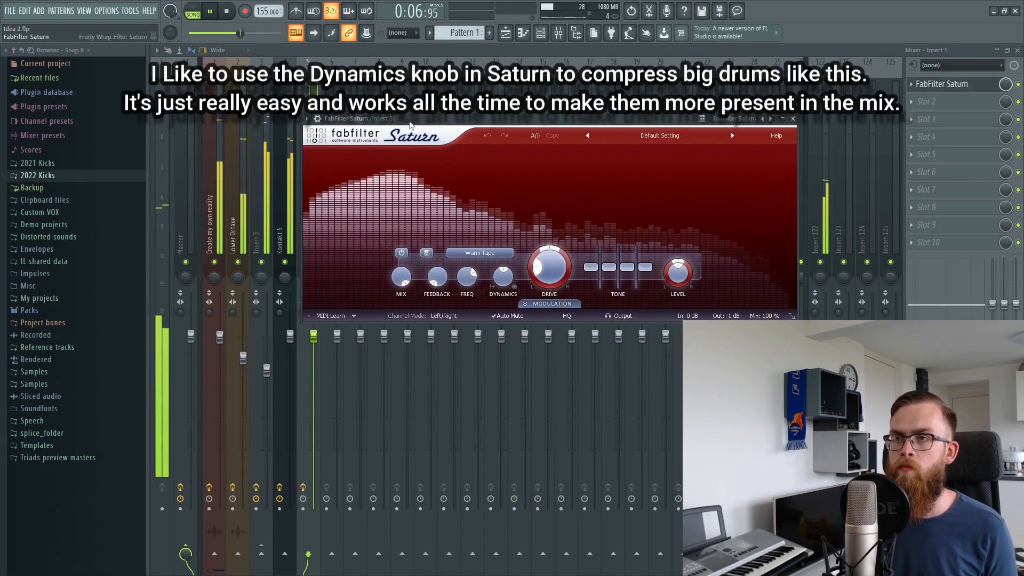
- Raise FabFilter Saturn's Dynamics, set its Drive to 27.58% and its output level to +3 dB, and close the plugin
left_click_drag(410, 124, 403, 119)
left_click_drag(497, 272, 508, 218)
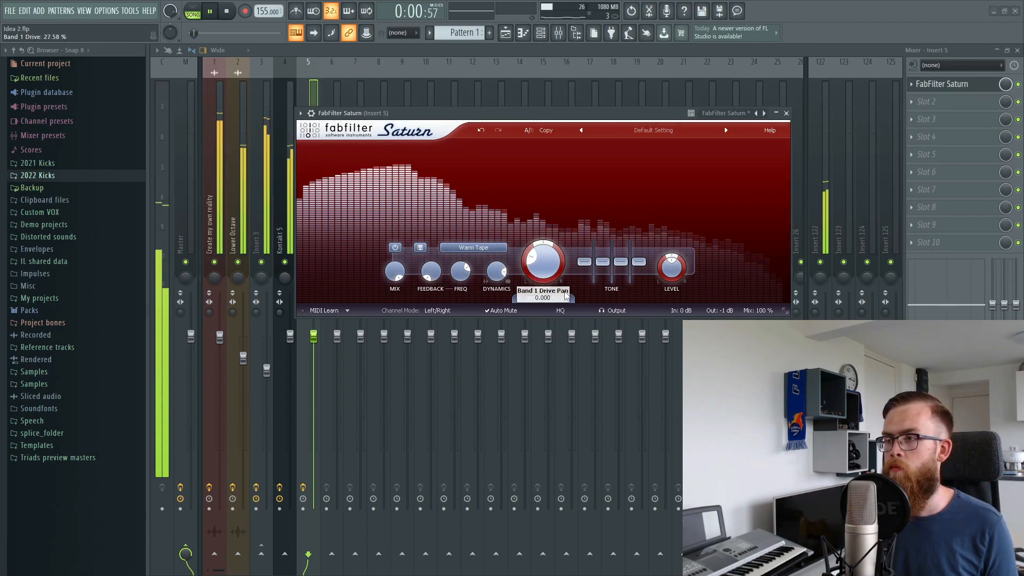
mouse_move(726, 305)
left_click_drag(727, 303, 727, 284)
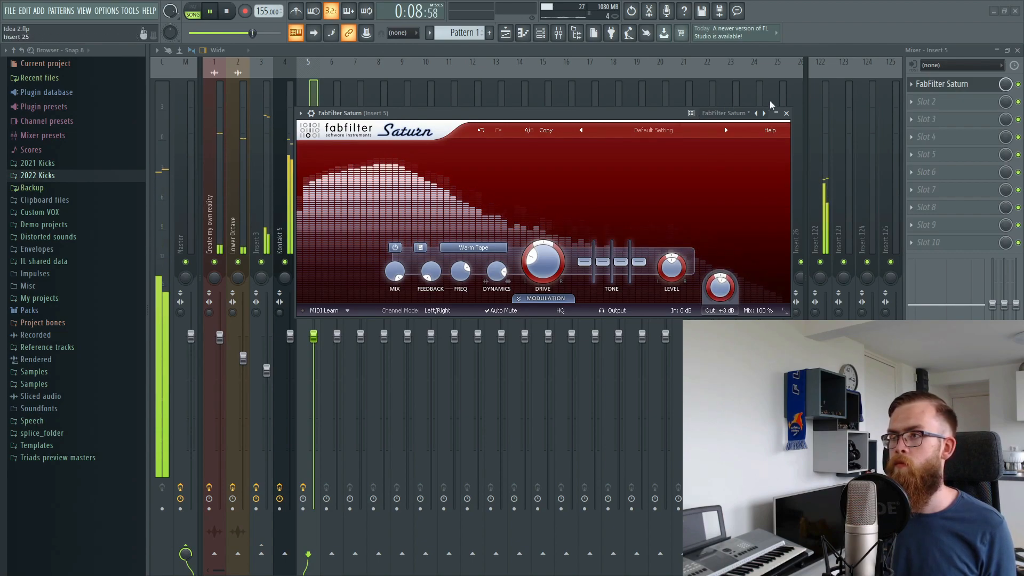
left_click(786, 113)
- Set mixer track Insert 3's volume to 87%, select Insert 5, and stop playback
left_click_drag(266, 369, 267, 359)
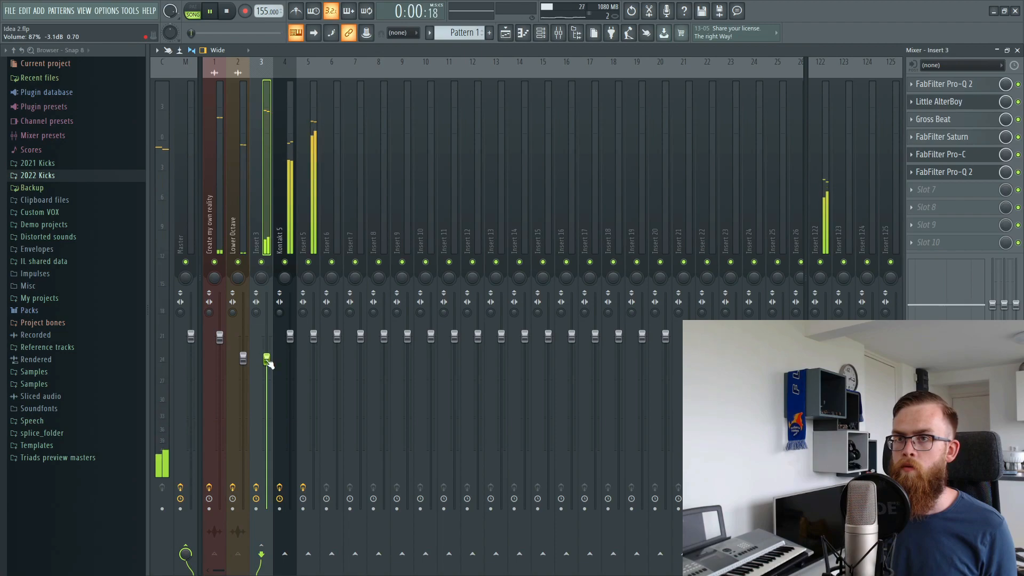
left_click(317, 139)
key("space")
- Play the arrangement with Insert 3 and Kontakt 5 muted to hear the drums, and unmute both tracks
left_click(262, 263)
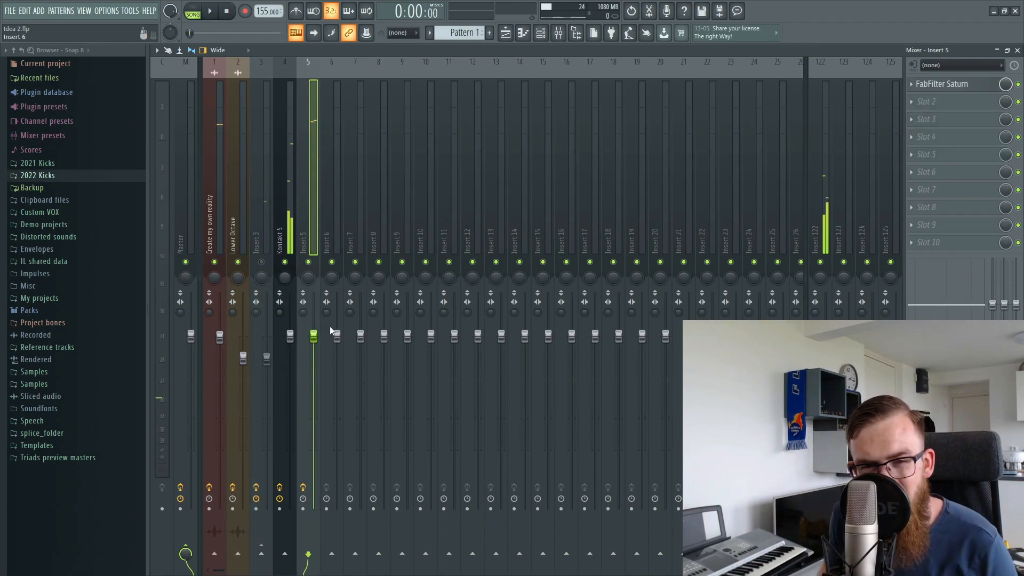
left_click(285, 262)
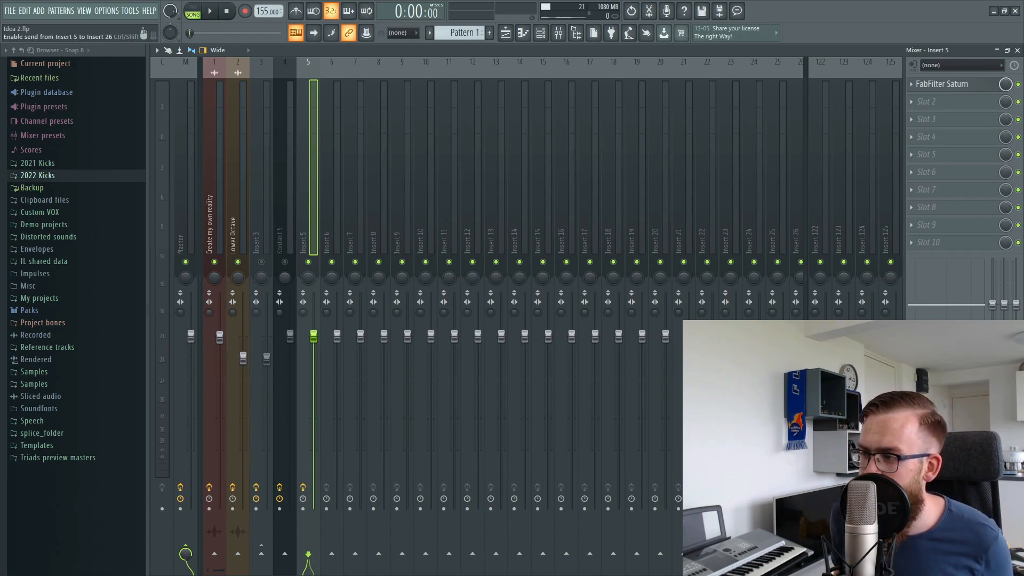
key("space")
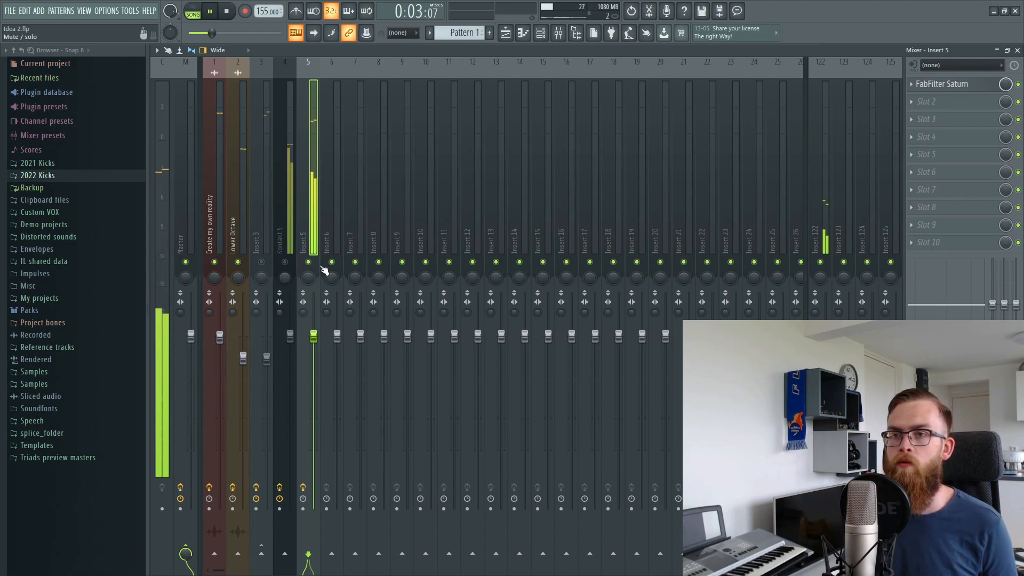
left_click(285, 262)
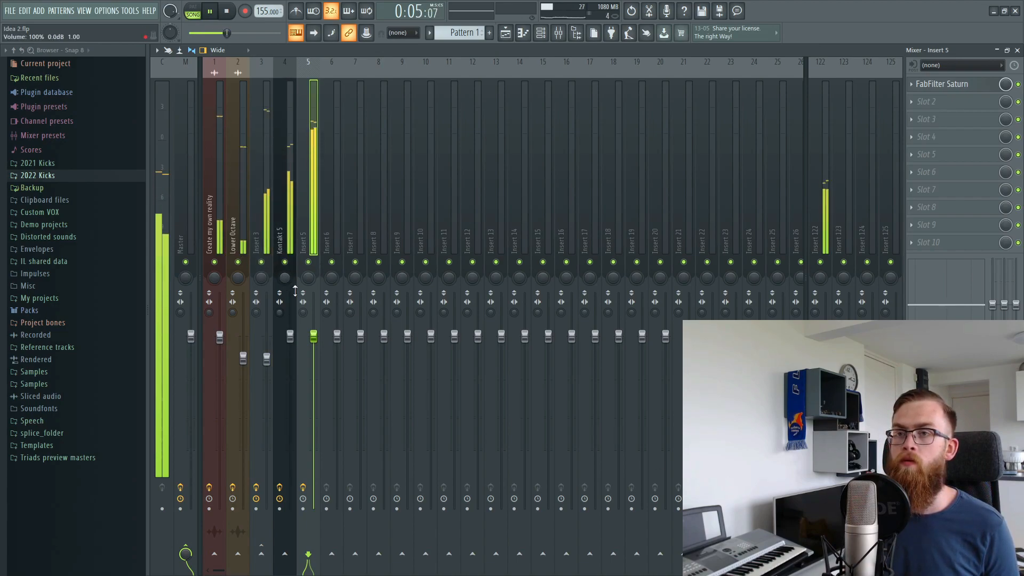
- Set mixer track Insert 3's volume to 92% and look over the Master track's effect chain
left_click_drag(268, 361, 268, 352)
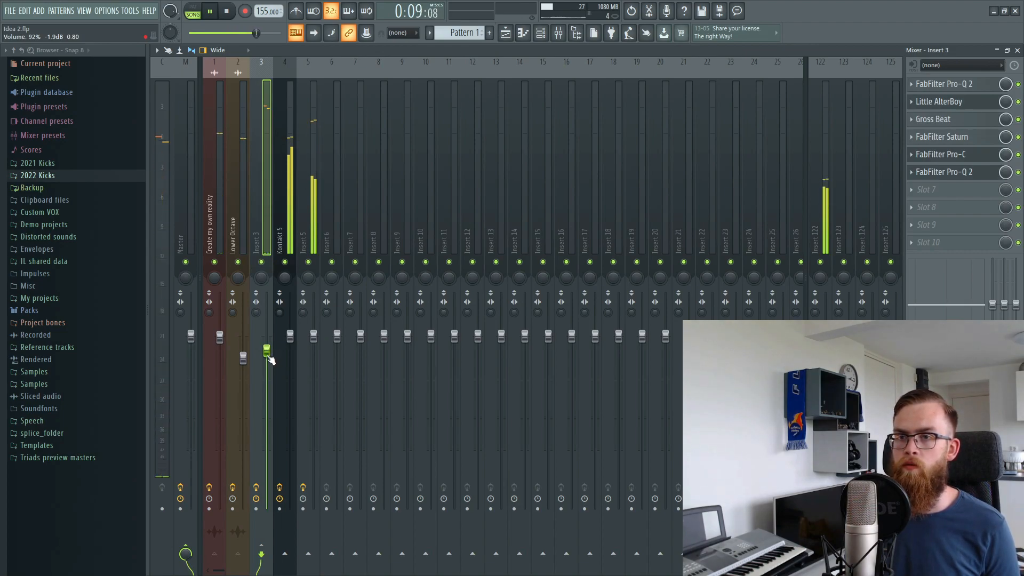
left_click(186, 138)
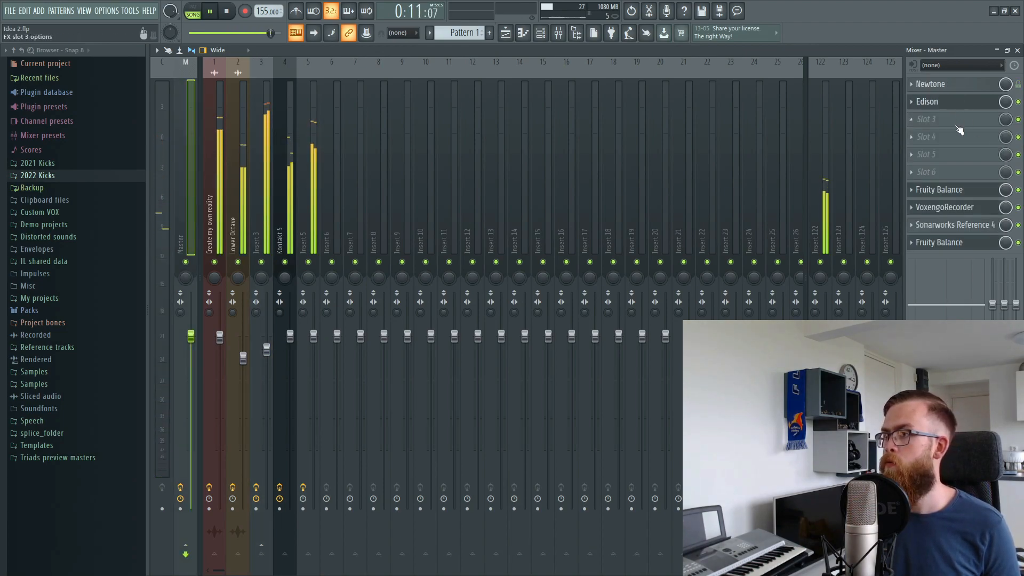
left_click_drag(964, 157, 963, 105)
key("Escape")
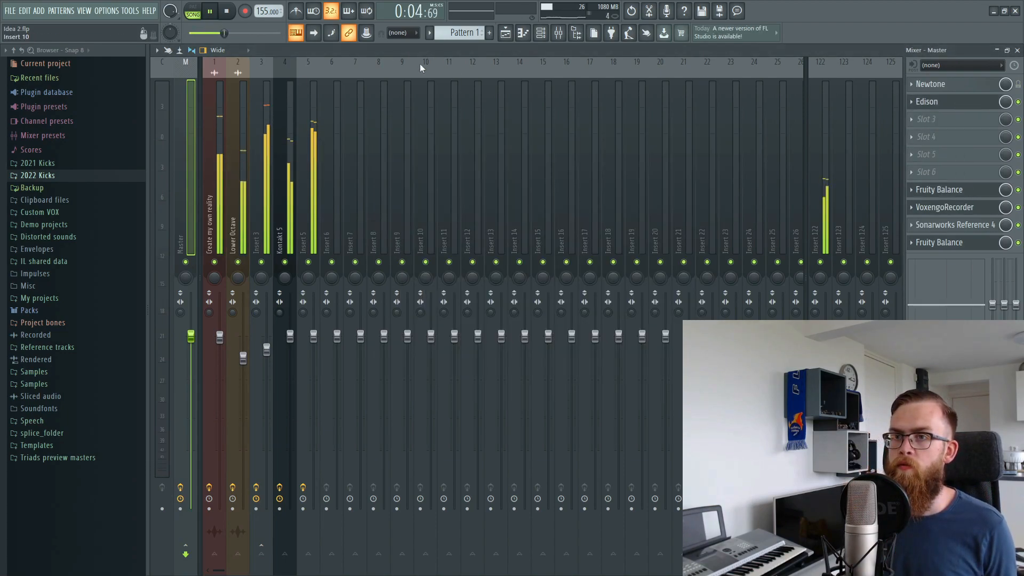
- Move Blackhole up to the second effect slot on the Kontakt 5 mixer track and stop playback
left_click(276, 213)
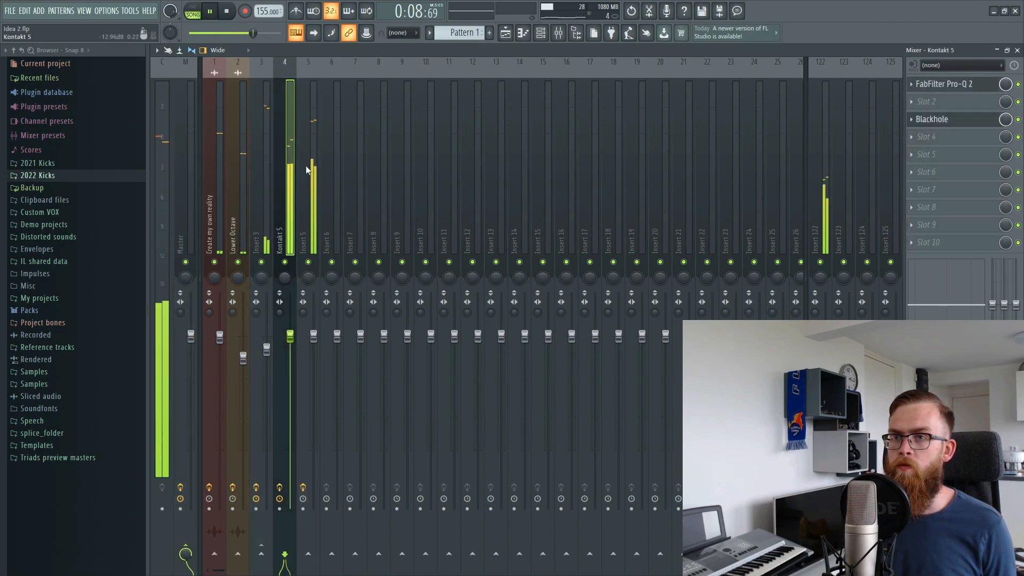
left_click_drag(939, 120, 939, 102)
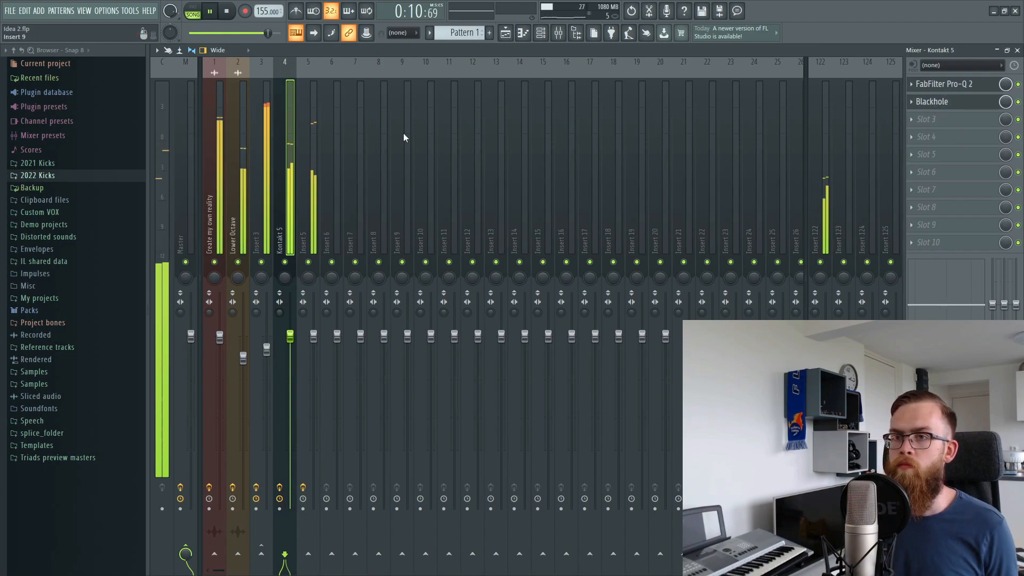
key("space")
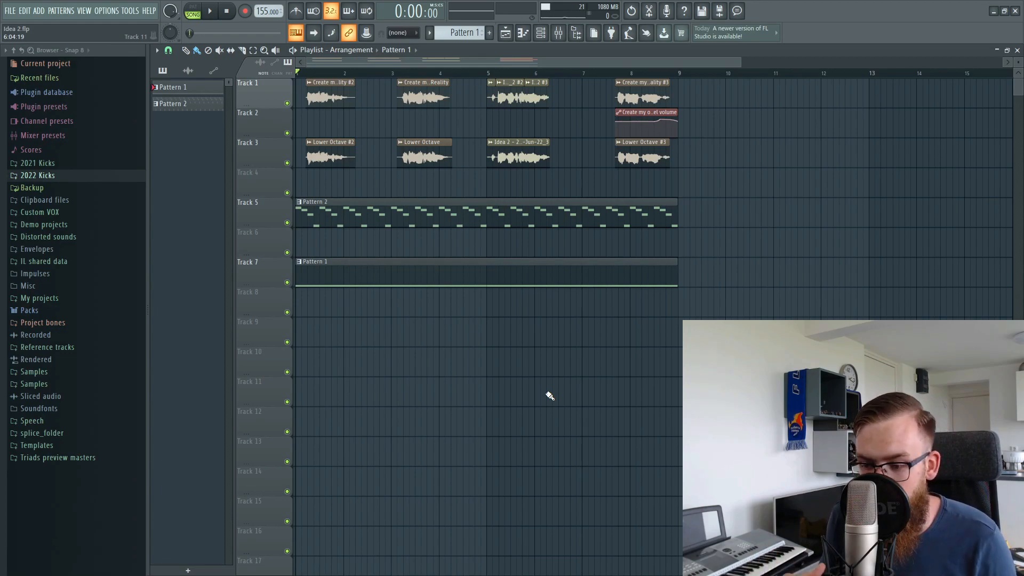
- Add a Sylenth1 instrument channel to the project and reposition its plugin window
left_click(540, 34)
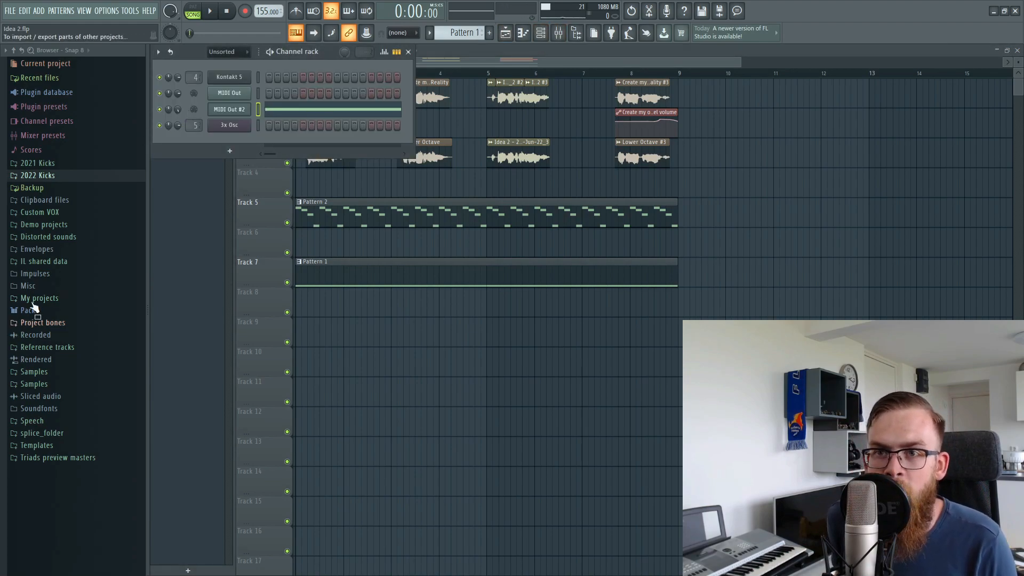
left_click(40, 12)
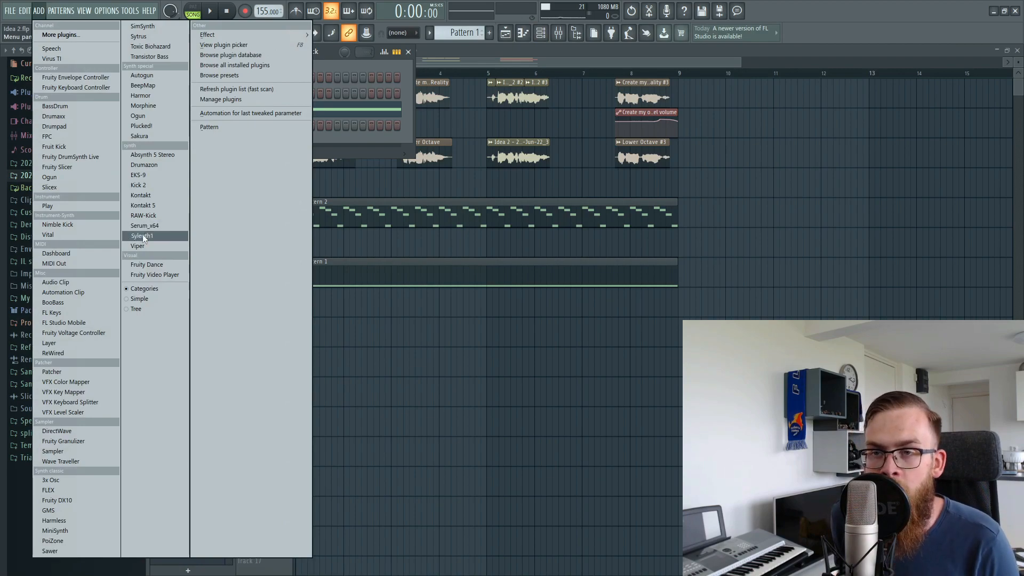
left_click(142, 235)
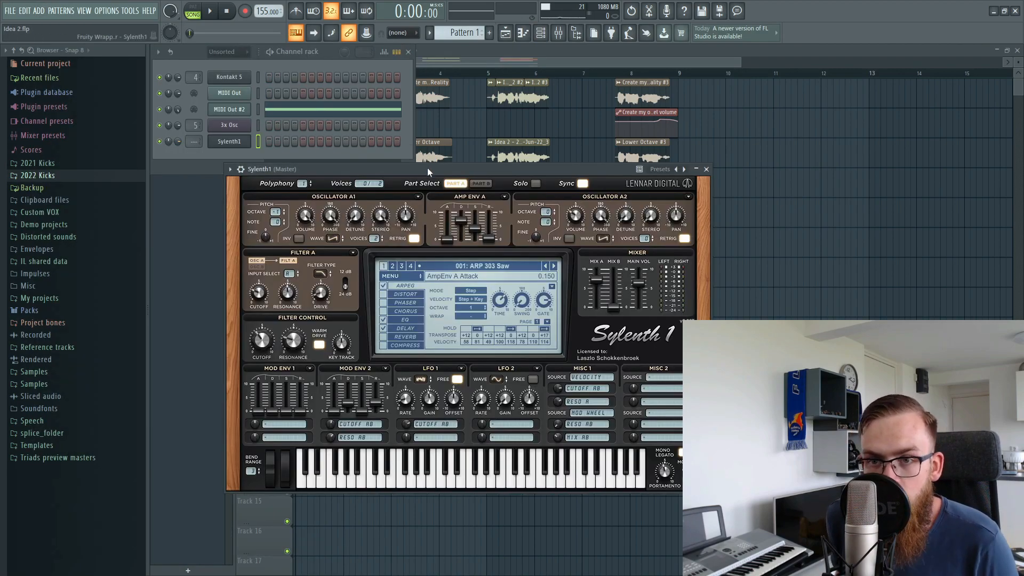
left_click_drag(440, 174, 478, 166)
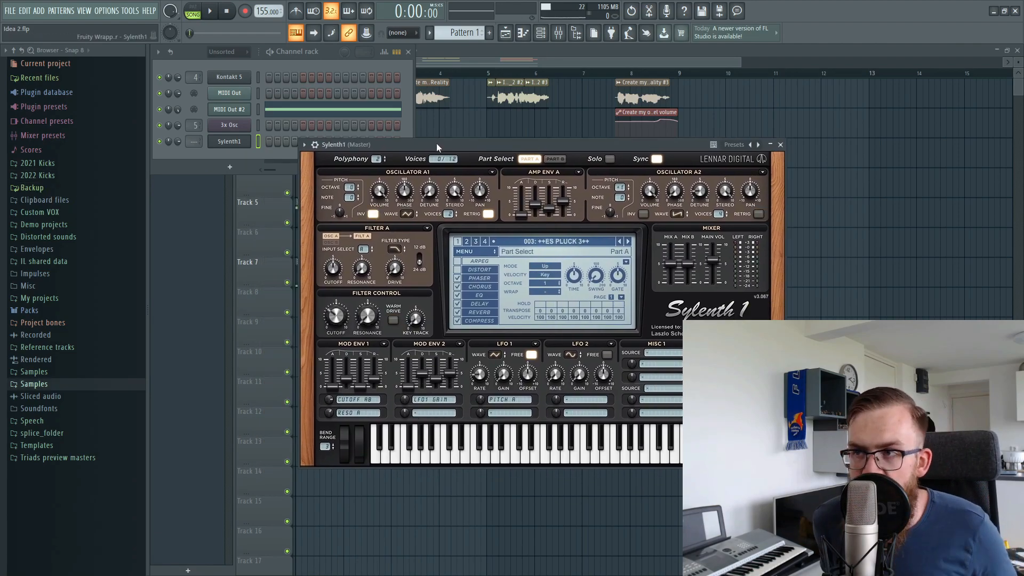
- Audition the Sylenth1 pluck presets one after another and settle on 013: 48 PLUCK
left_click(628, 244)
left_click(628, 243)
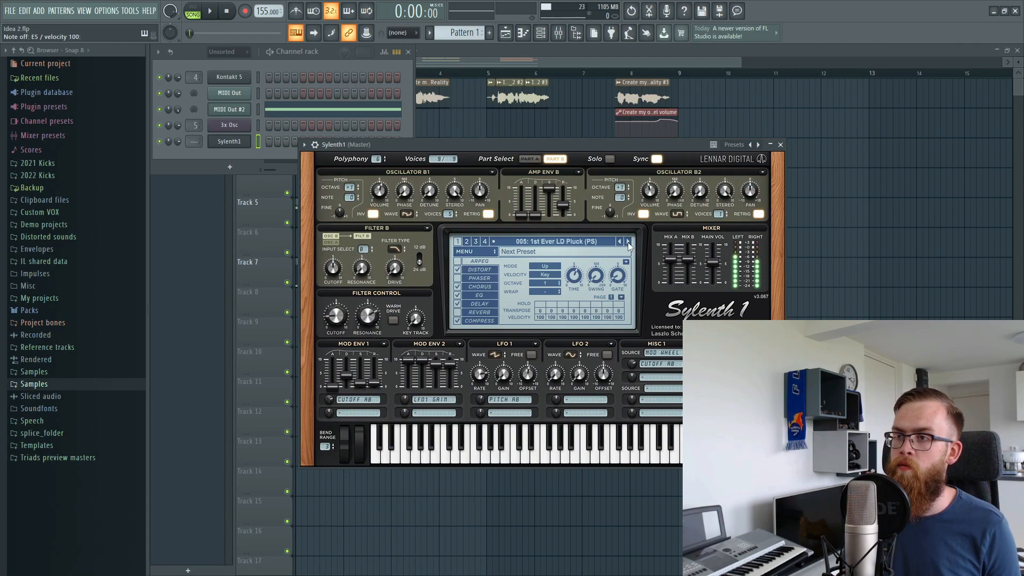
left_click(629, 243)
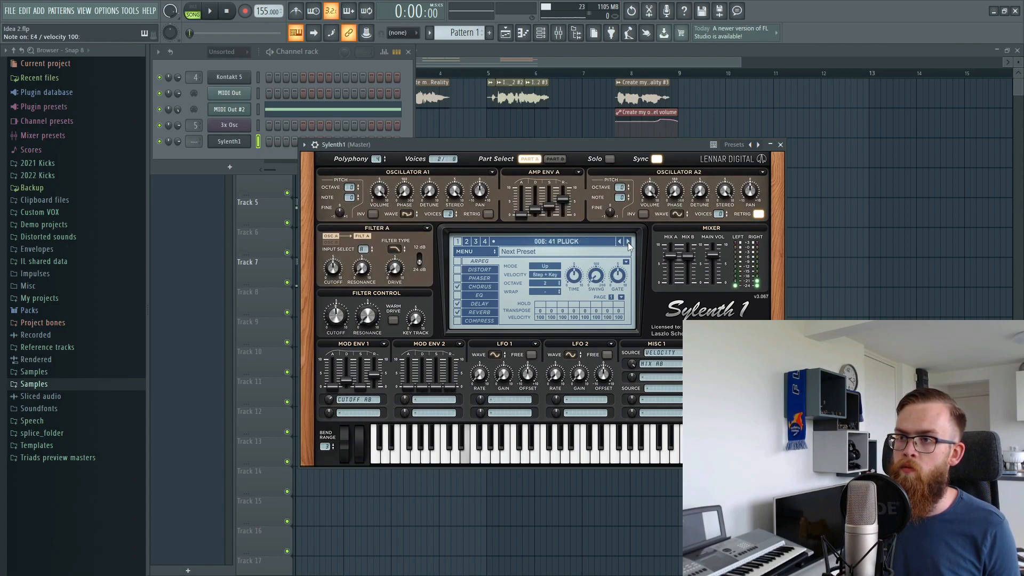
left_click(628, 244)
left_click(628, 243)
left_click(629, 244)
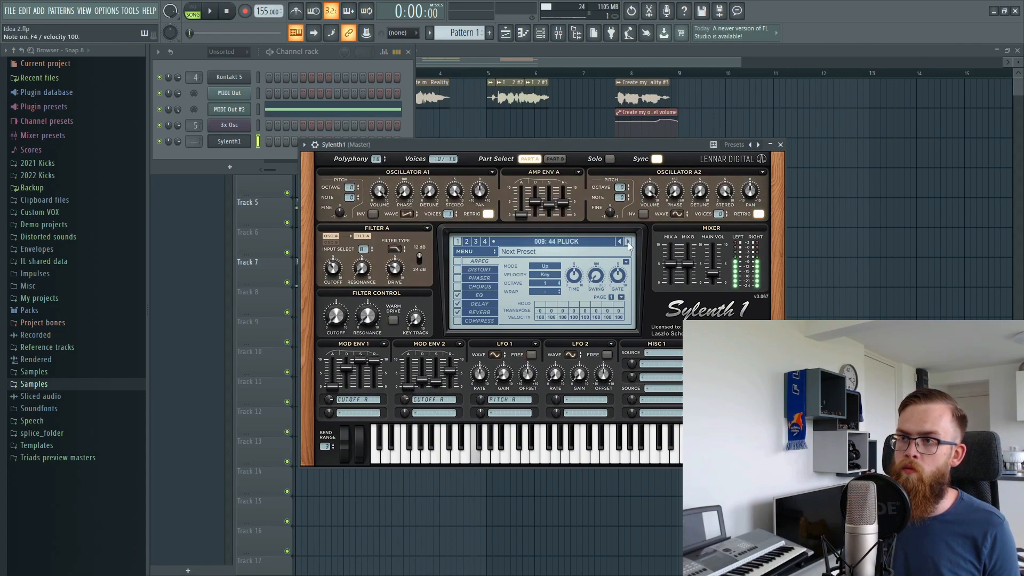
left_click(628, 243)
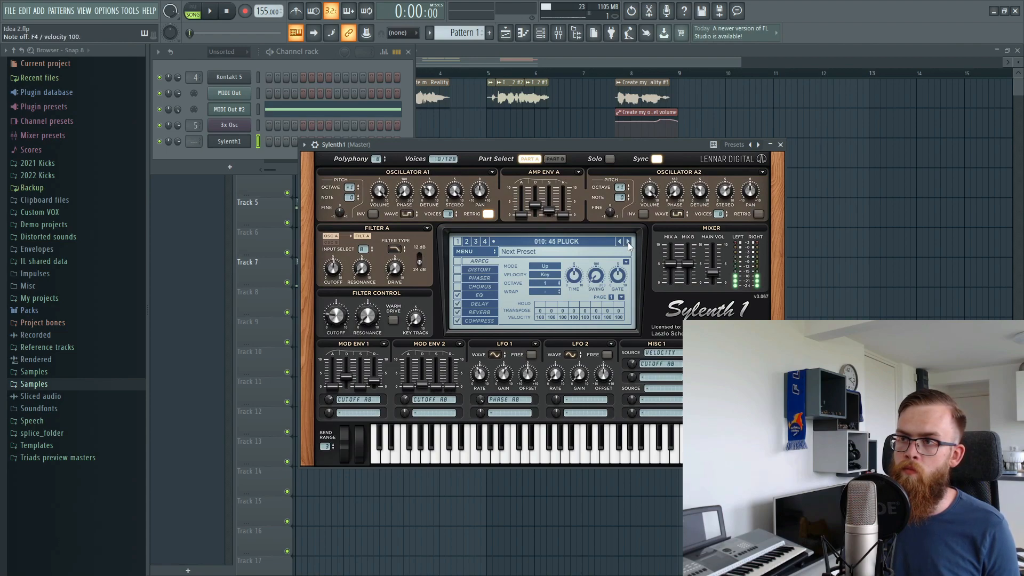
left_click(628, 244)
left_click(628, 243)
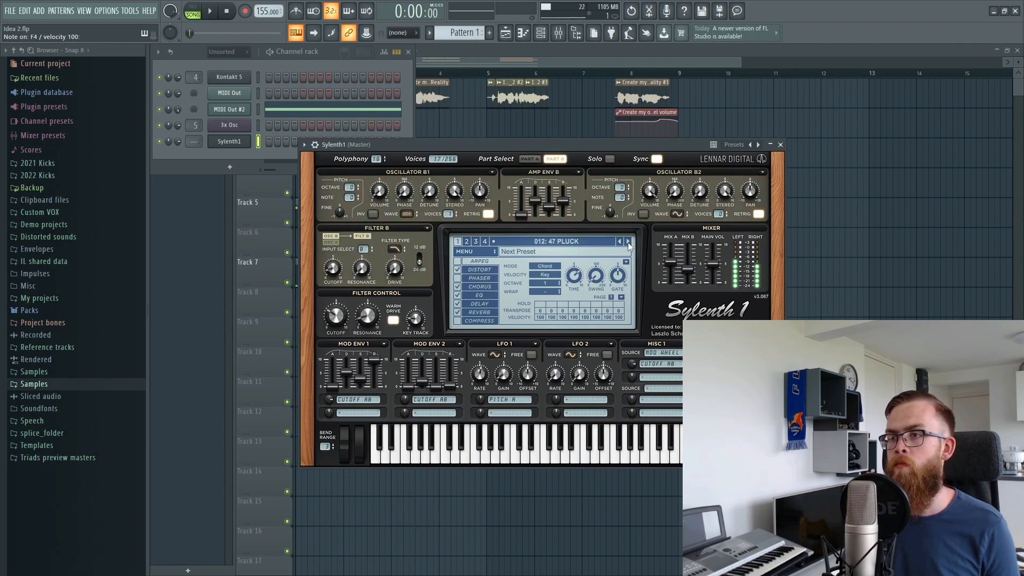
left_click(628, 243)
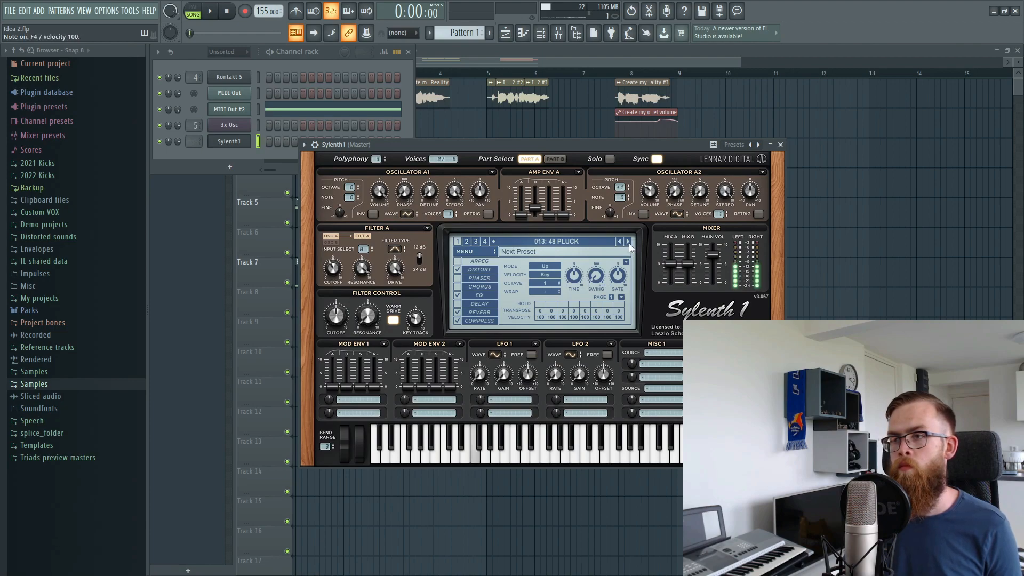
- Route Sylenth1 to mixer track 6 and load Rift in that track's first effect slot
left_click(315, 145)
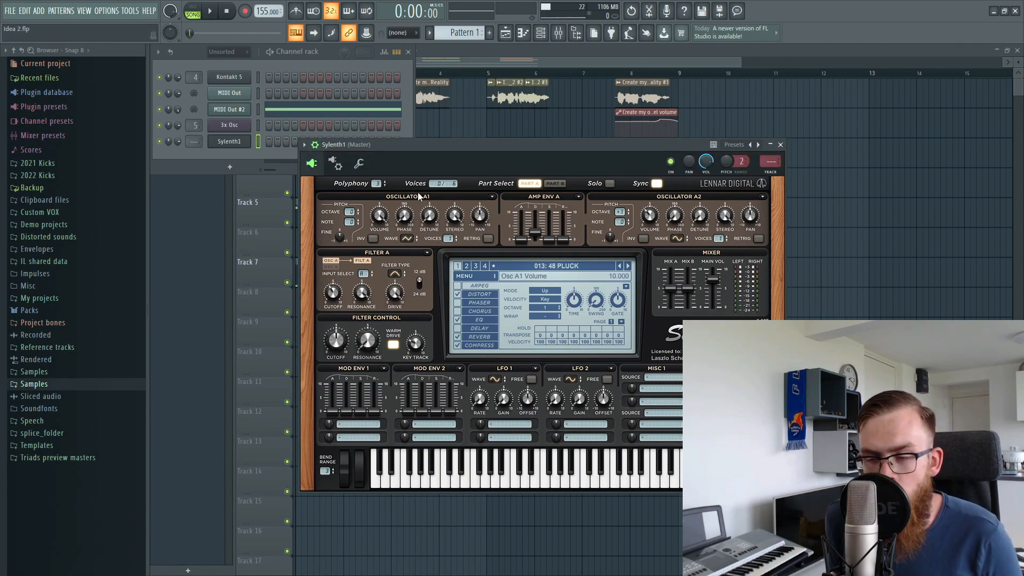
left_click(771, 173)
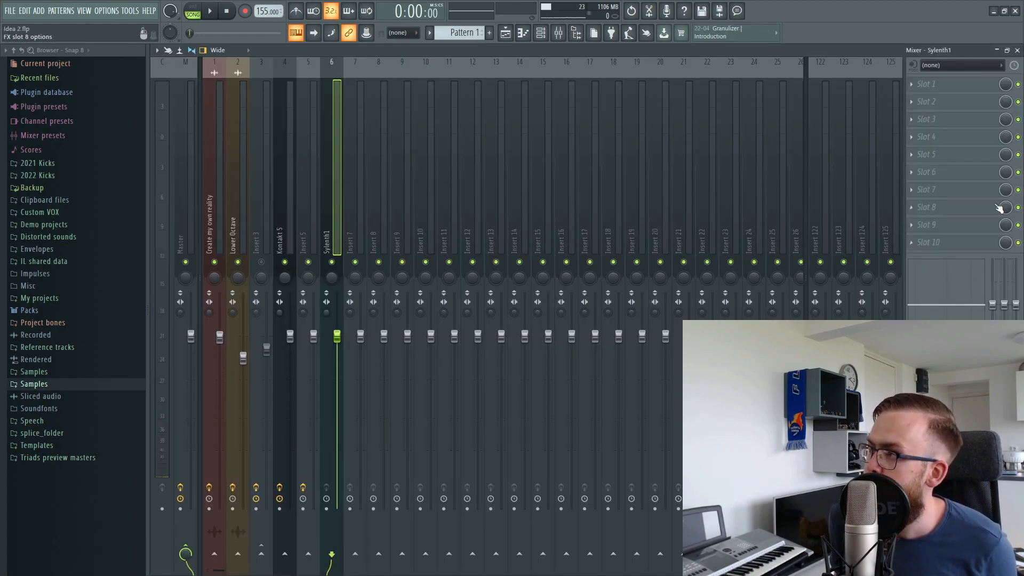
left_click(926, 88)
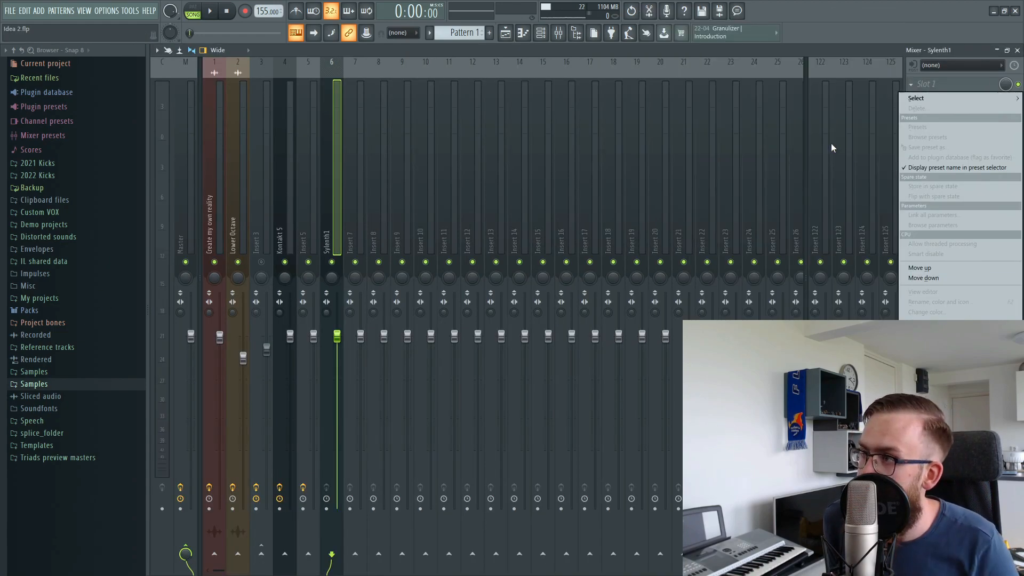
mouse_move(917, 98)
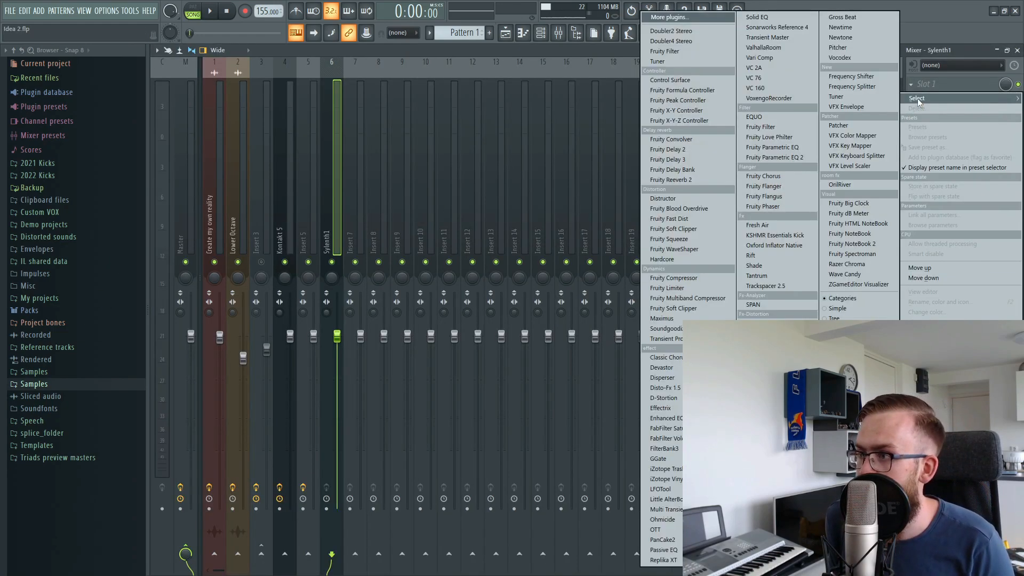
left_click(777, 254)
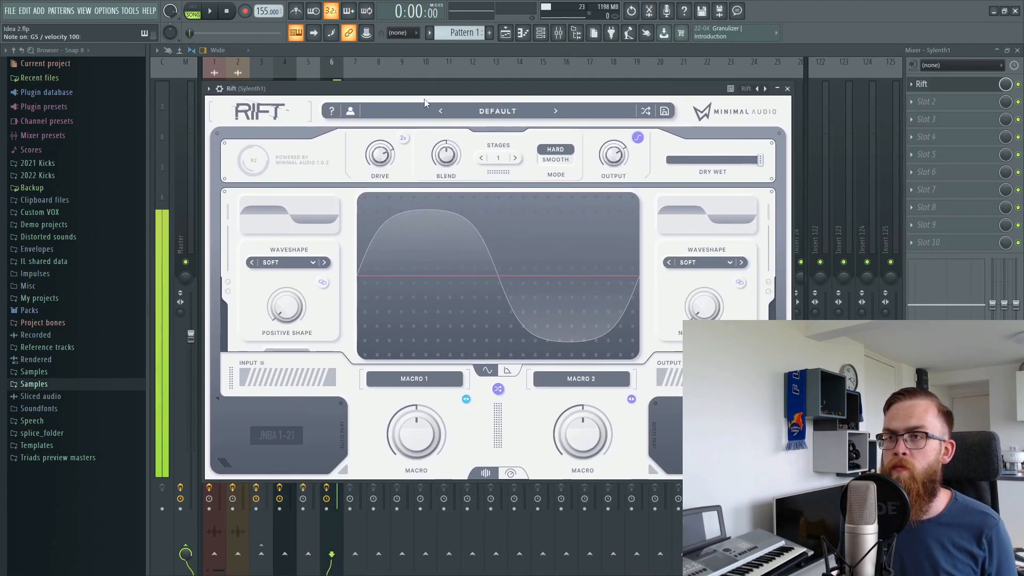
- Cycle through random Rift presets while playing notes until PANDORAS BOX is loaded
left_click(645, 111)
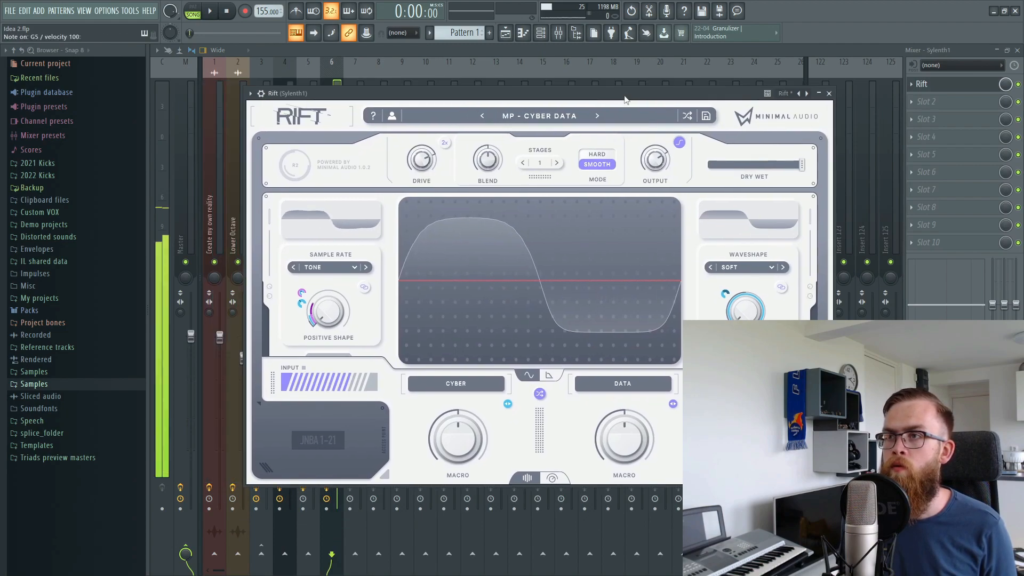
left_click(687, 115)
left_click(689, 117)
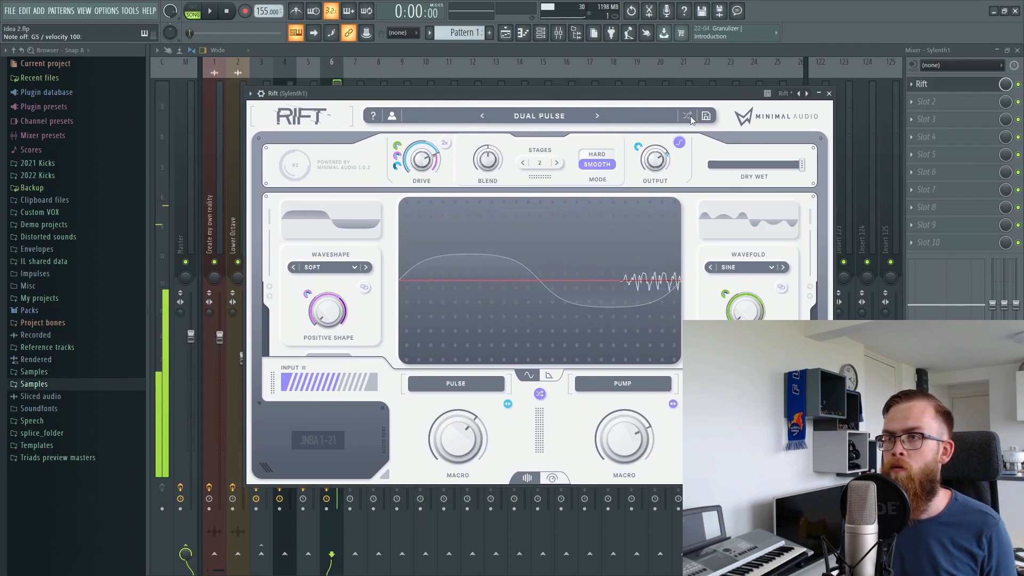
left_click(689, 116)
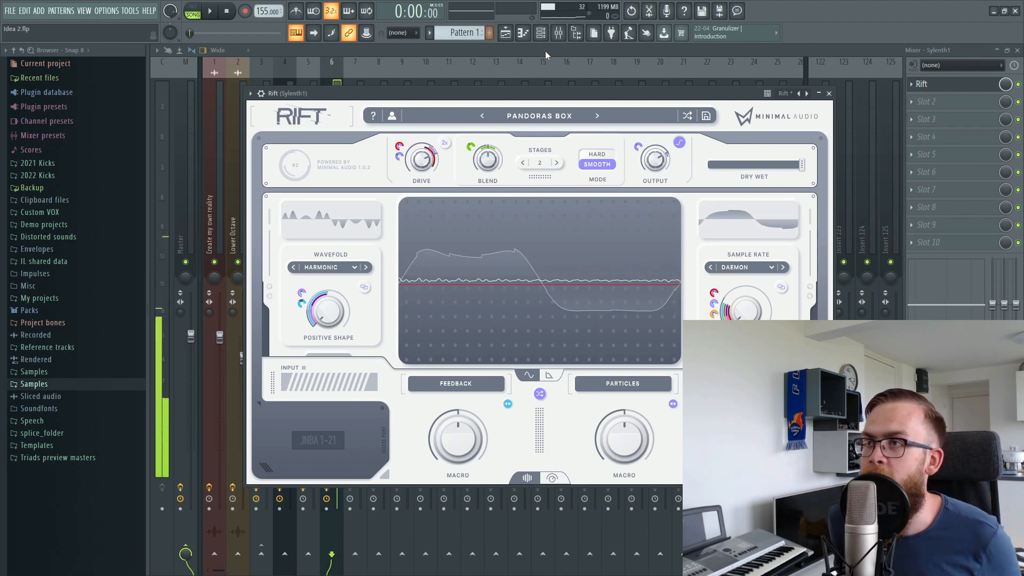
- Create Pattern 3 and open the Sylenth1 channel's piano roll
left_click(541, 32)
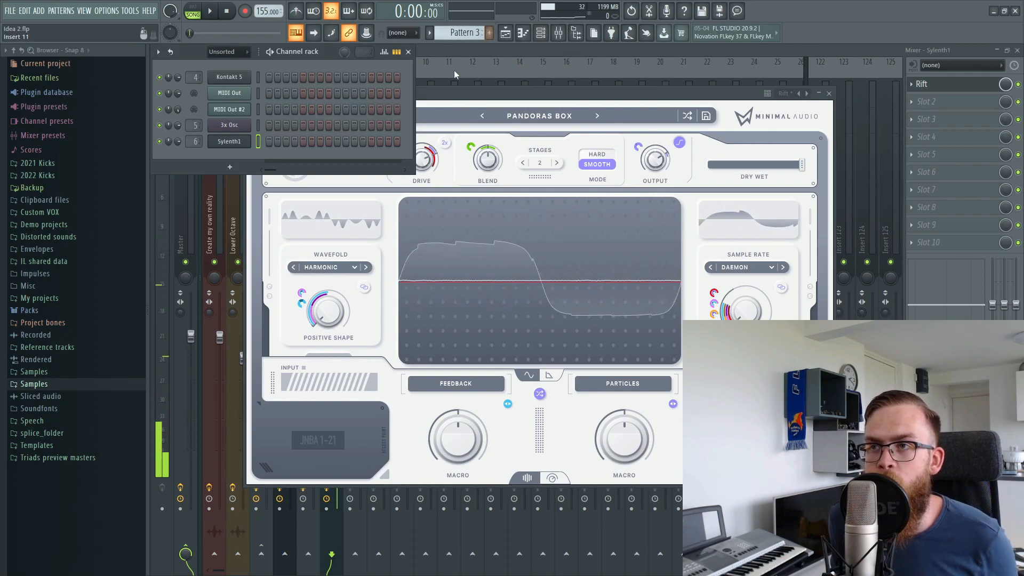
right_click(248, 141)
left_click(274, 142)
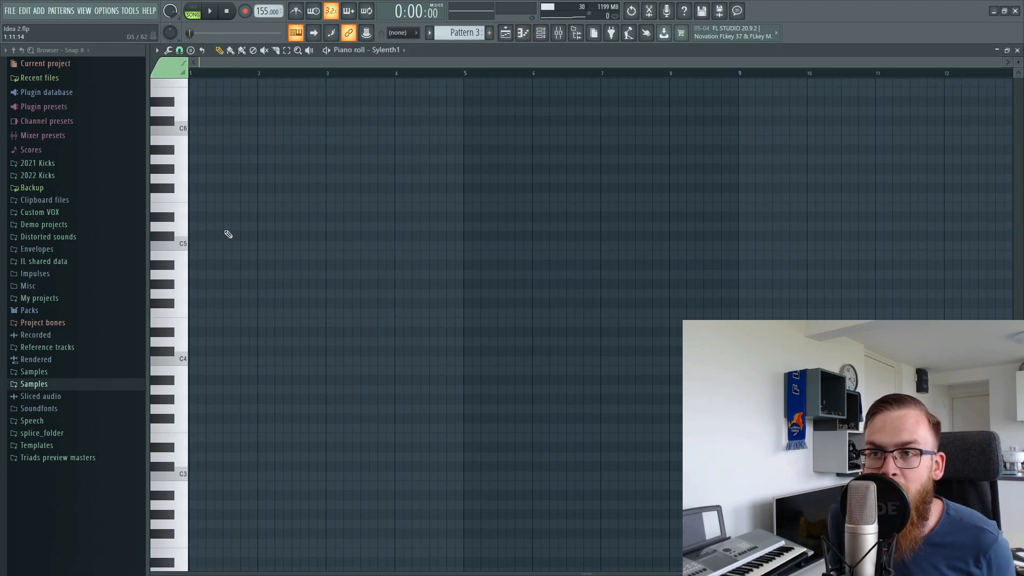
- Place a single F4 note at the start of bar 1 in the Sylenth1 piano roll
left_click(205, 315)
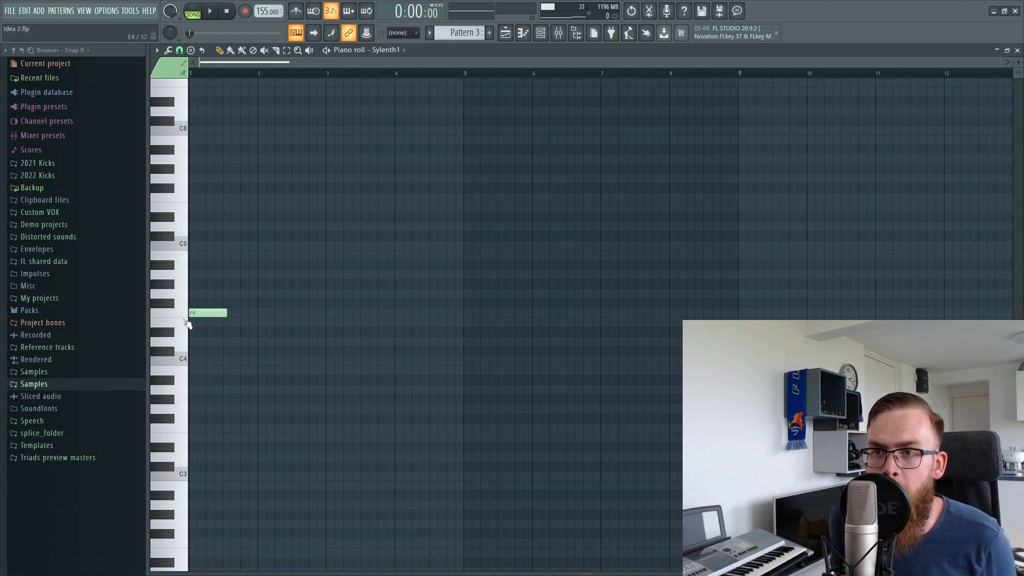
scroll(226, 80, "up", 4)
left_click(402, 304)
right_click(426, 304)
right_click(456, 314)
left_click(189, 315)
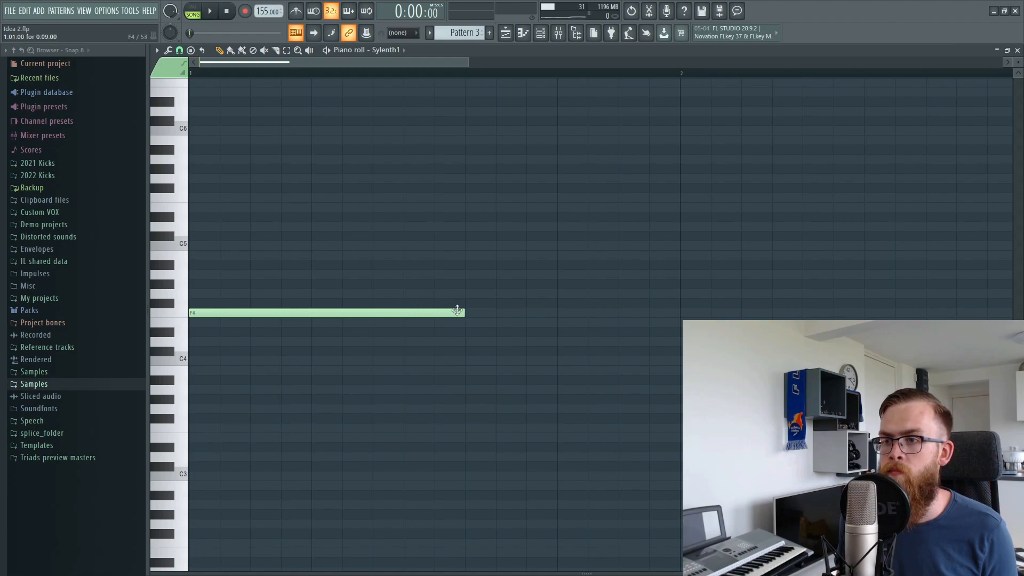
- Replace the F4 note with eight back-to-back F5 notes, each two steps long, filling bar 1
left_click_drag(457, 311, 238, 296)
right_click(239, 312)
left_click(193, 197)
left_click(258, 198)
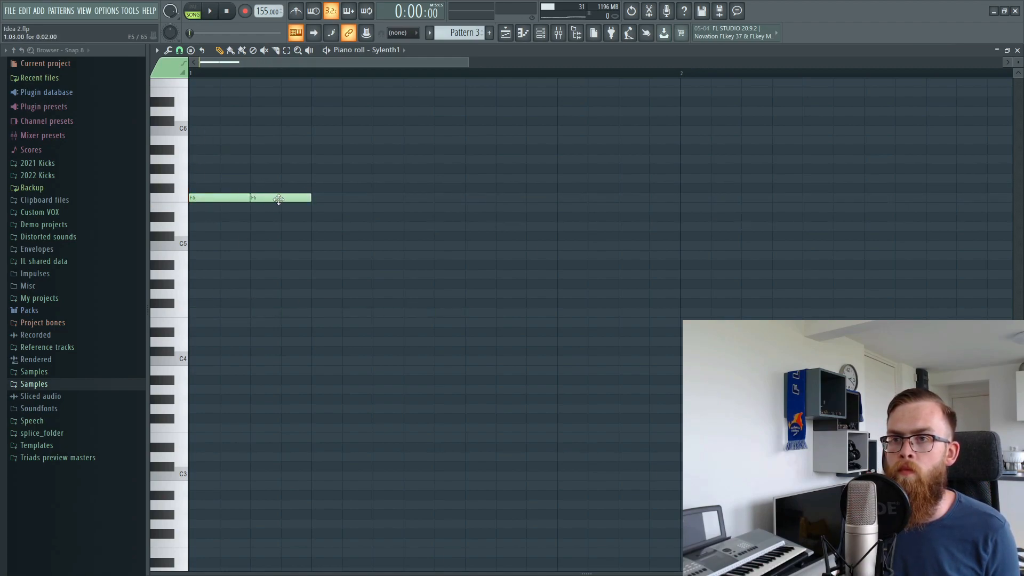
left_click(313, 197)
left_click(380, 196)
left_click(449, 198)
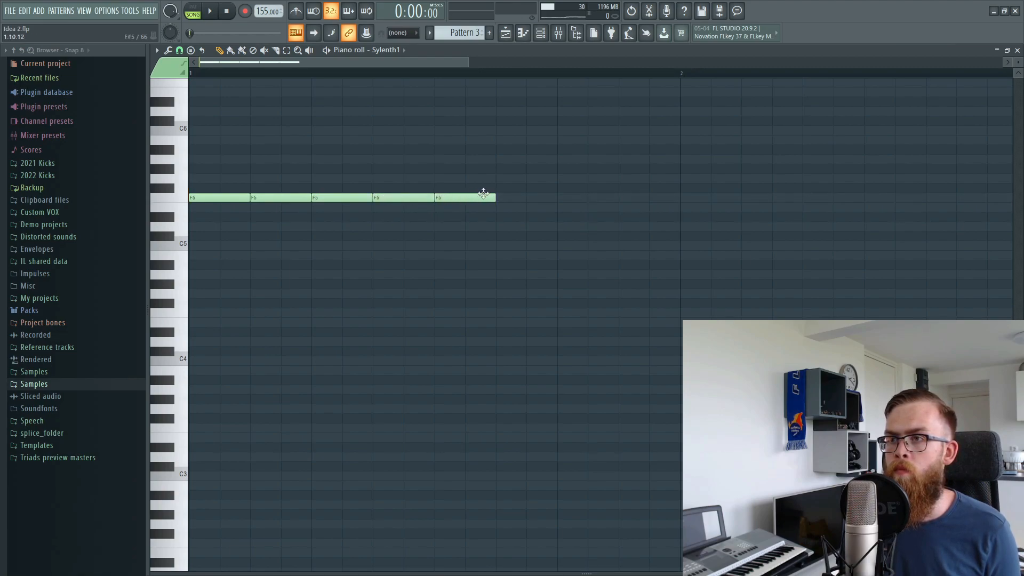
left_click(565, 198)
left_click(626, 198)
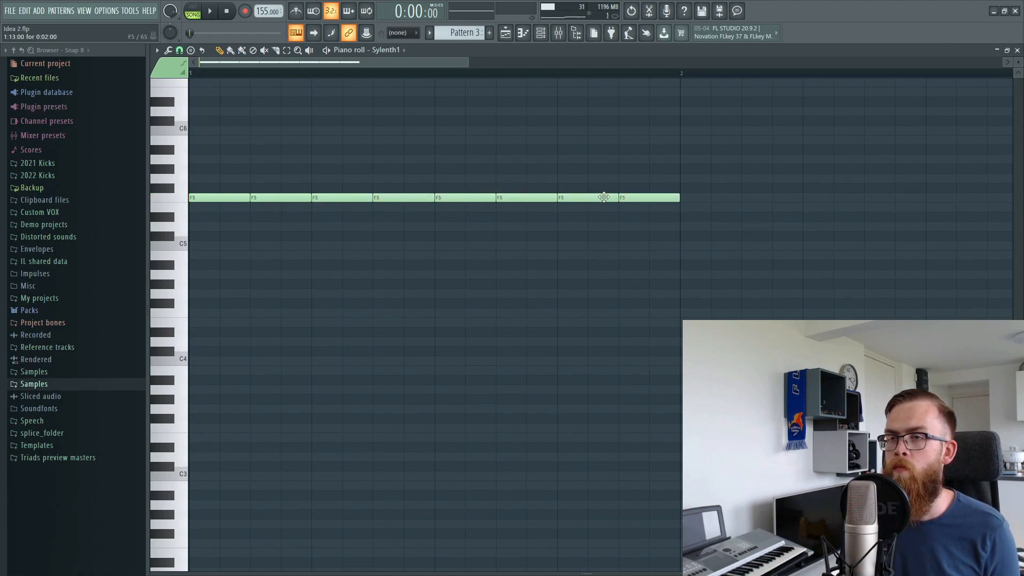
- Duplicate the F5 notes so they fill bars 1 to 4, and play the pattern
scroll(276, 75, "down", 3)
key("space")
scroll(373, 266, "up", 2)
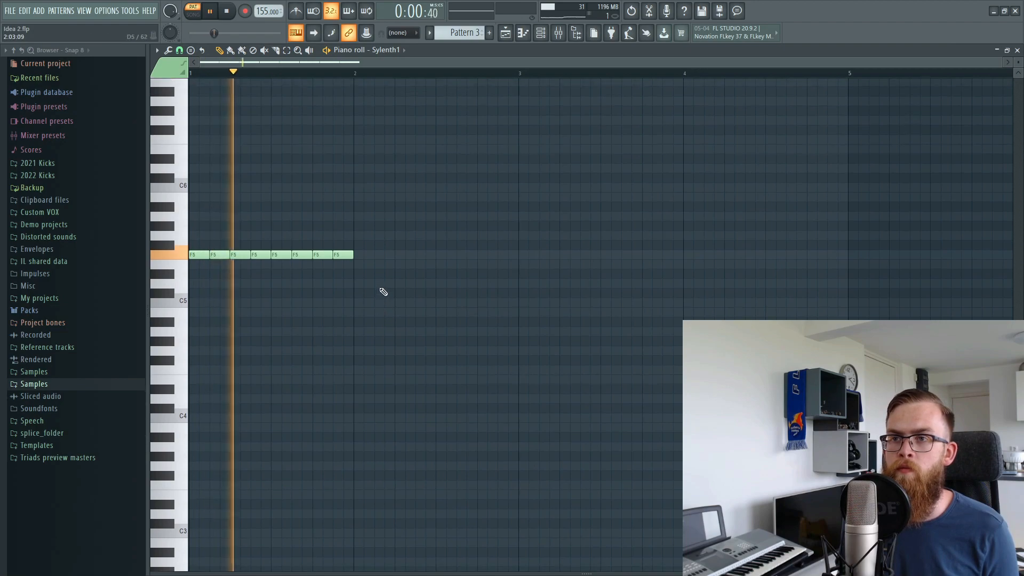
key("space")
mouse_move(471, 306)
left_mouse_down()
mouse_move(206, 240)
mouse_move(379, 256)
mouse_move(354, 256)
left_mouse_up()
mouse_move(763, 240)
left_mouse_down()
mouse_move(137, 278)
mouse_move(198, 255)
mouse_move(548, 256)
mouse_move(526, 256)
left_mouse_up()
key("space")
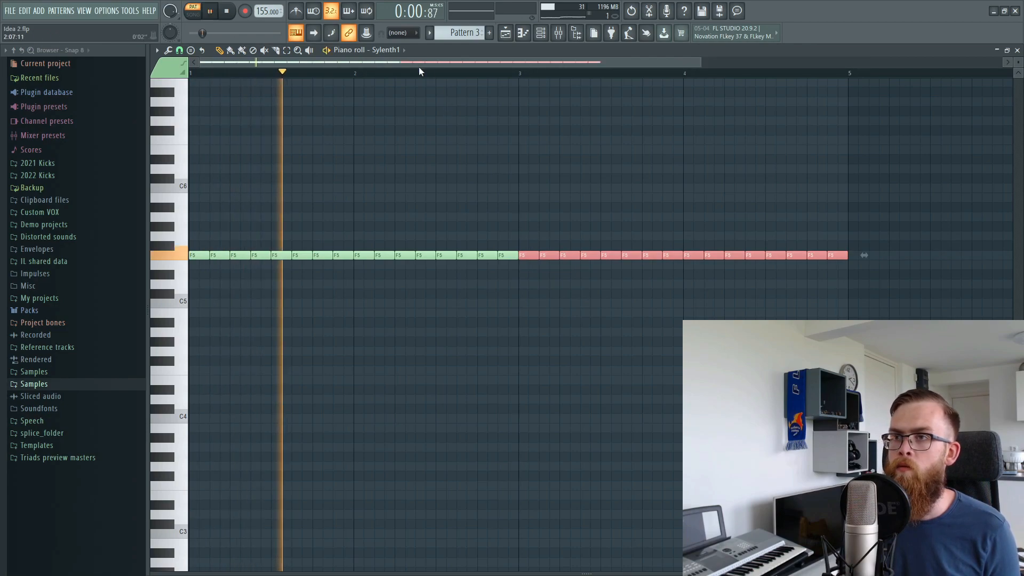
scroll(419, 71, "down", 2)
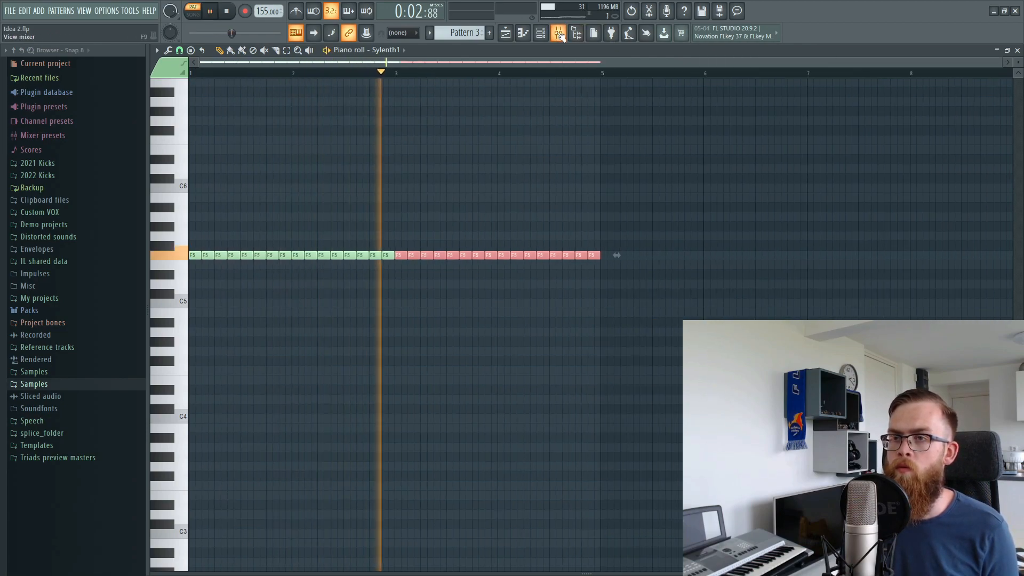
- Load FabFilter Pro-Q 2 in the second effect slot of the Sylenth1 mixer track
left_click(559, 33)
left_click(1006, 110)
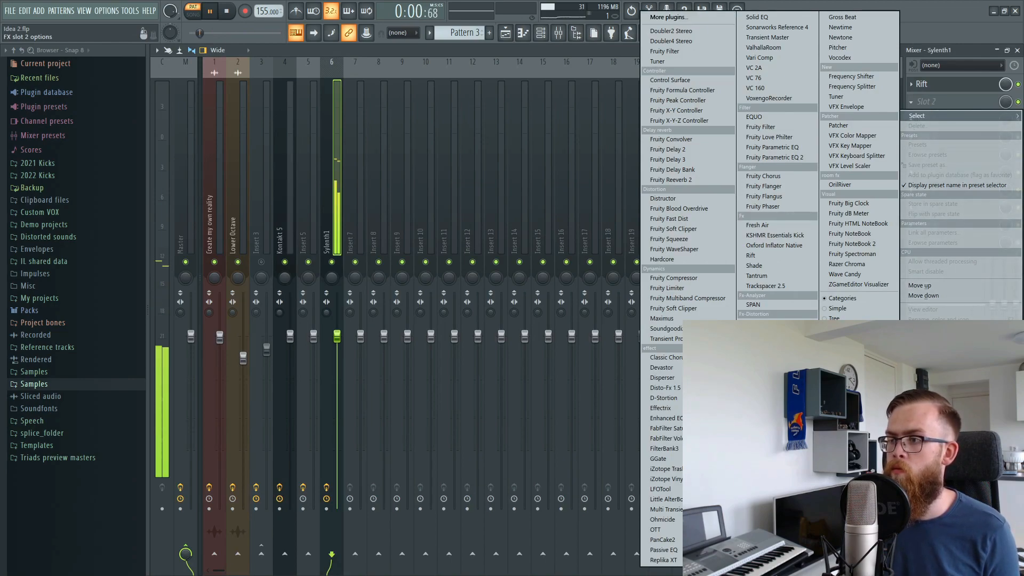
left_click(763, 416)
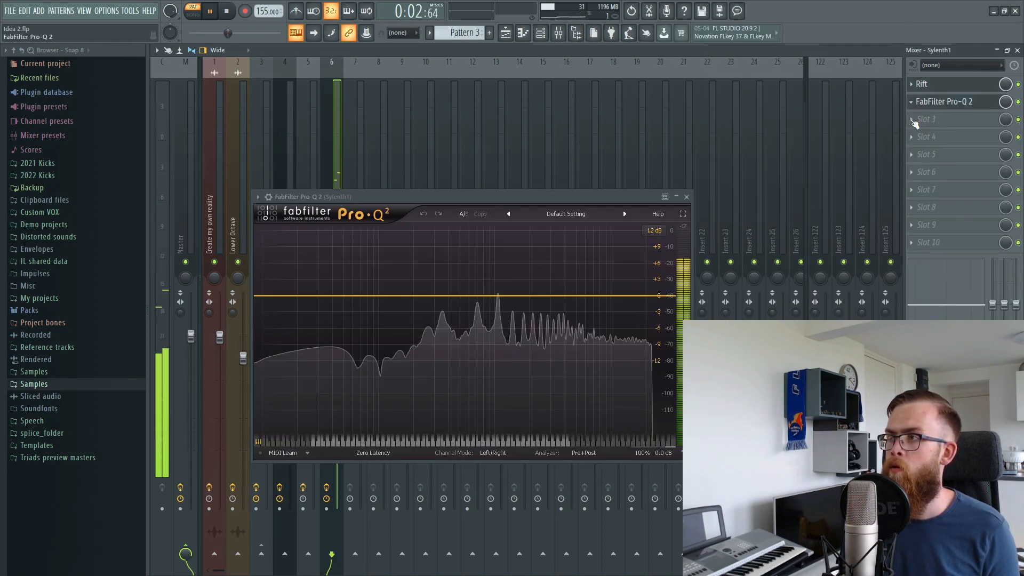
left_click_drag(412, 199, 412, 134)
- Add a Low Cut band in Pro-Q 2 at about 139 Hz, keeping the equalizer after Rift in the effect chain
mouse_move(425, 231)
left_mouse_down()
mouse_move(391, 244)
mouse_move(406, 232)
left_mouse_up()
left_click(295, 336)
left_click(302, 373)
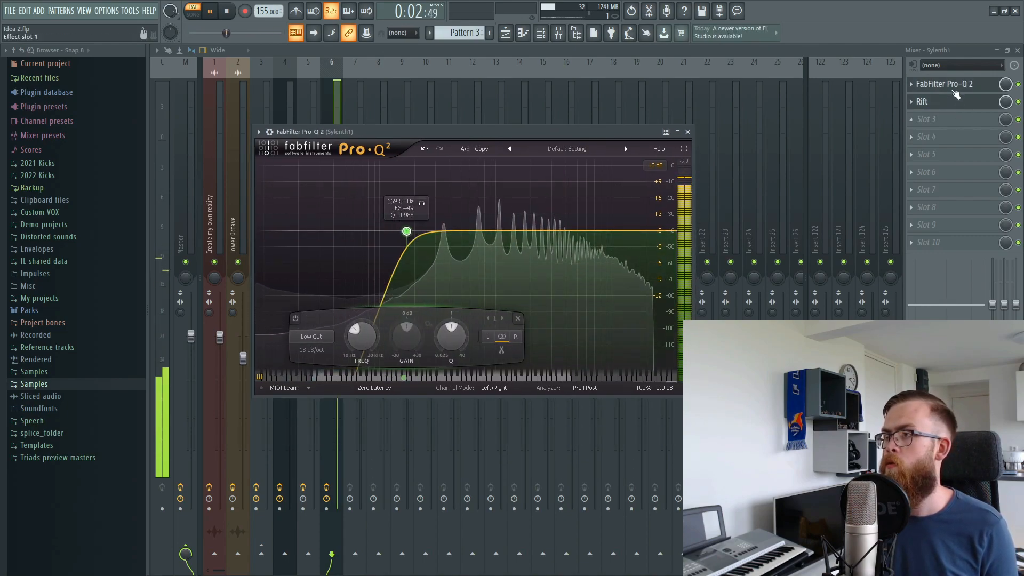
scroll(956, 89, "down", 1)
left_click_drag(406, 232, 392, 232)
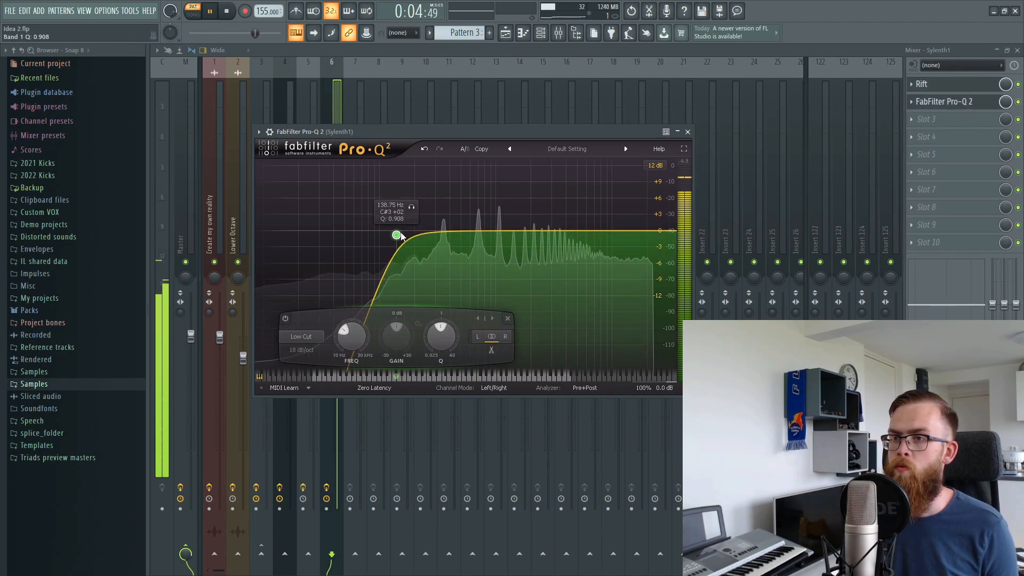
- Load Blackhole in the third effect slot of the Sylenth1 mixer track and play the pattern
left_click(923, 120)
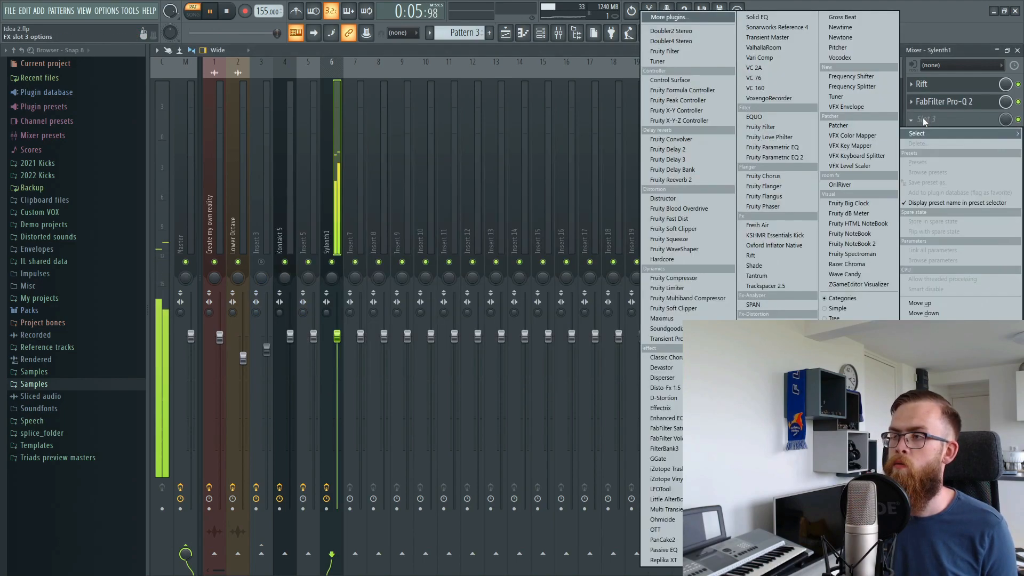
left_click(411, 67)
key("space")
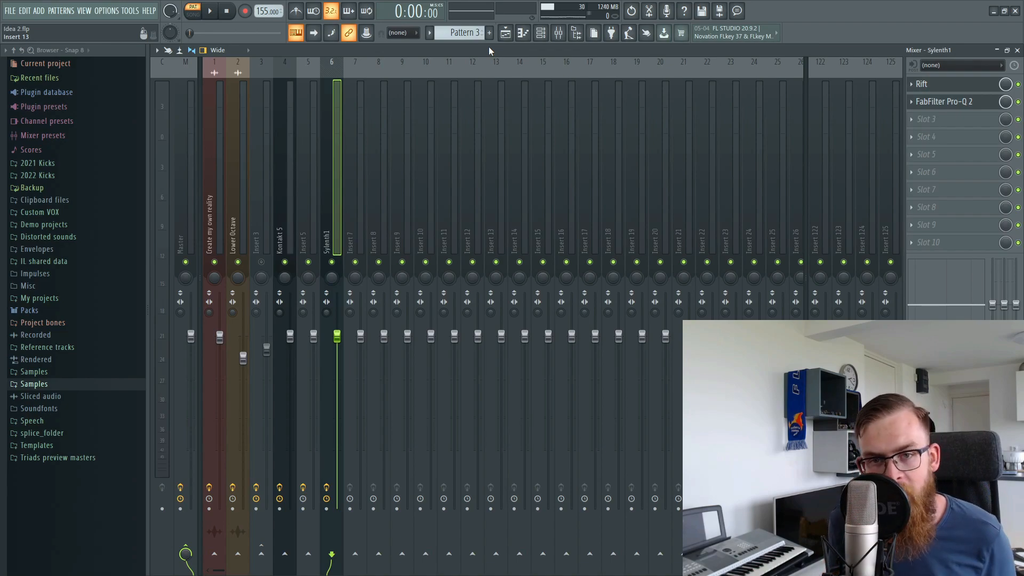
left_click(924, 119)
left_click(755, 378)
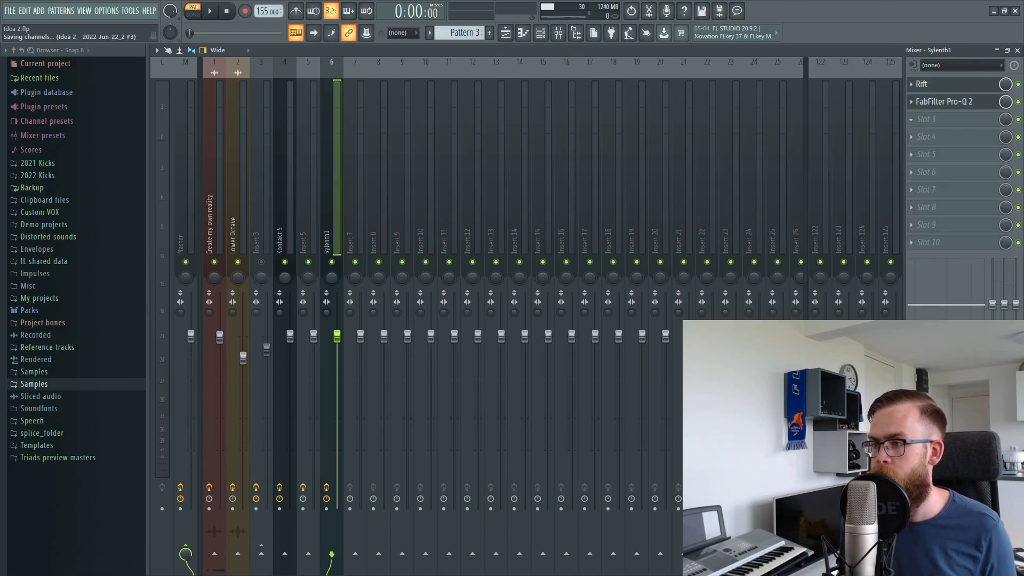
key("space")
left_click_drag(303, 99, 545, 166)
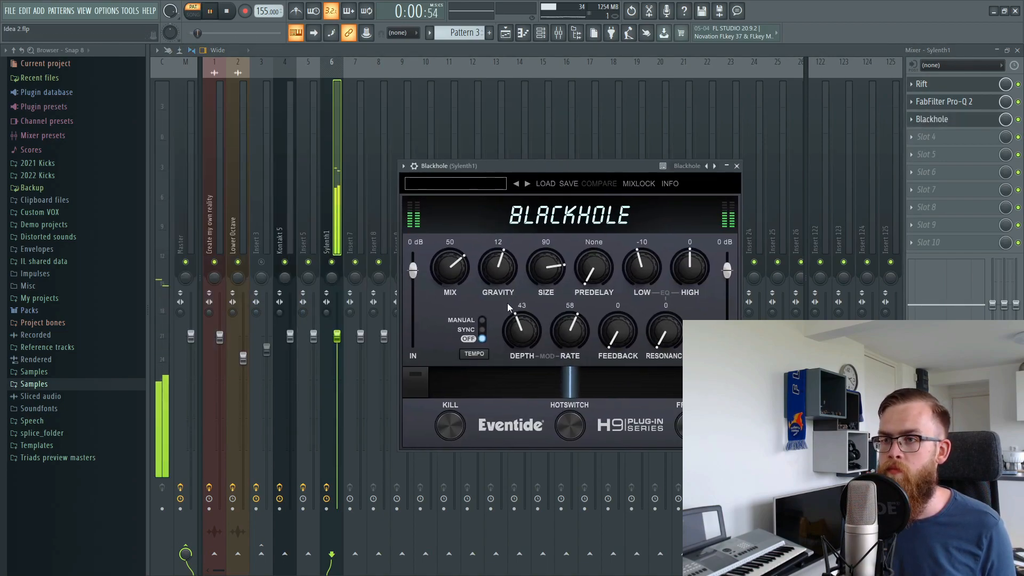
- Set Blackhole's Mix to 57, Gravity to 66, Size to 100, Low to -27 and Predelay to 118 ms
left_click_drag(451, 277, 454, 265)
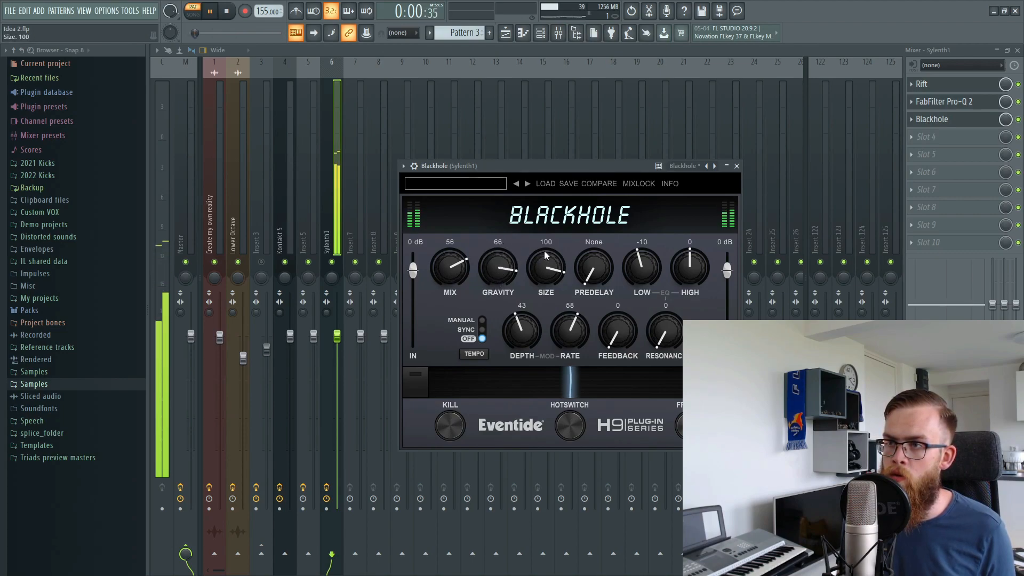
left_click_drag(439, 271, 442, 267)
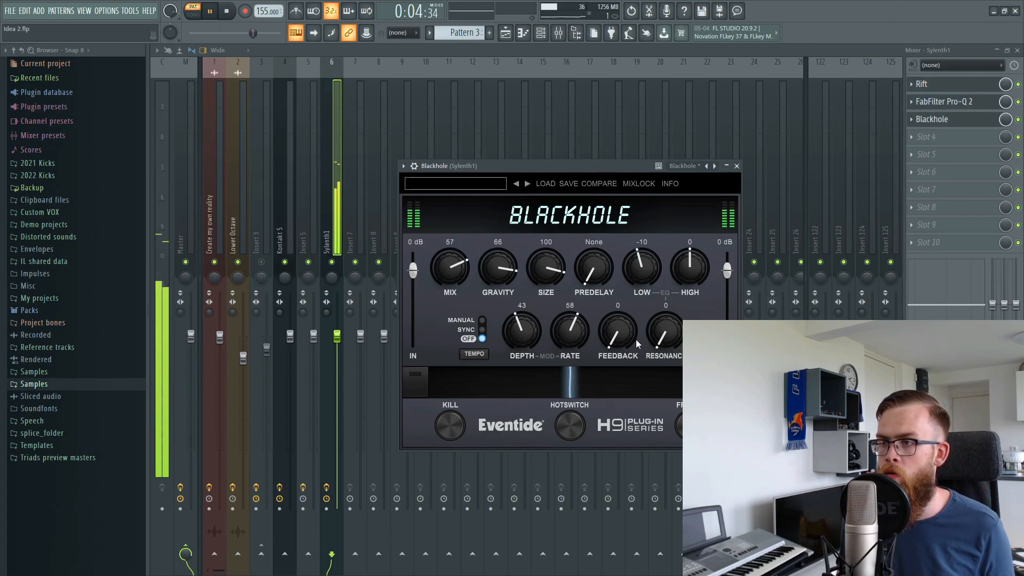
left_click_drag(654, 277, 646, 292)
left_click_drag(603, 241, 604, 224)
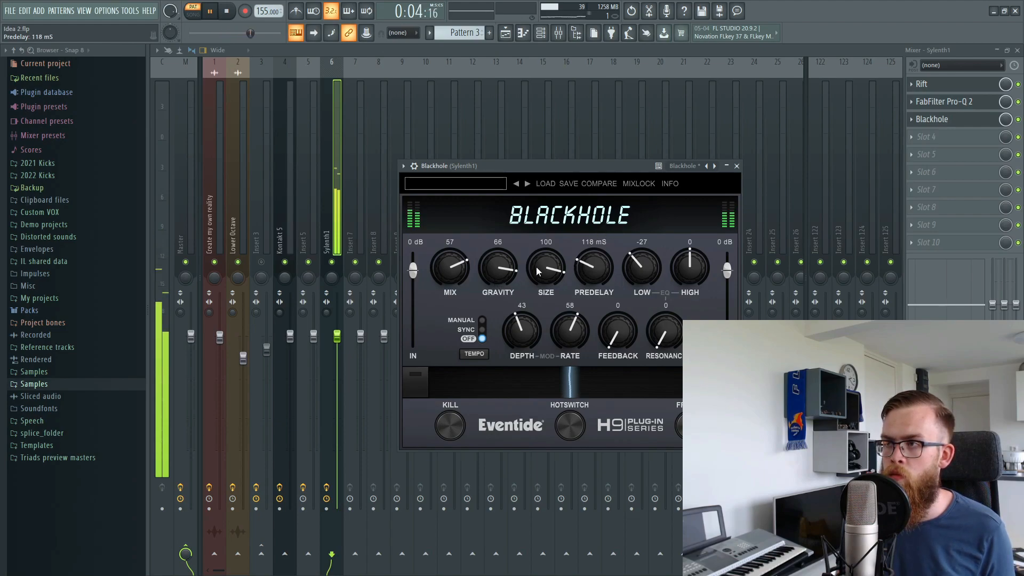
- Shorten the Amp Env A decay in Sylenth1 to 1.883, and check Part B before returning to Part A
left_click(540, 33)
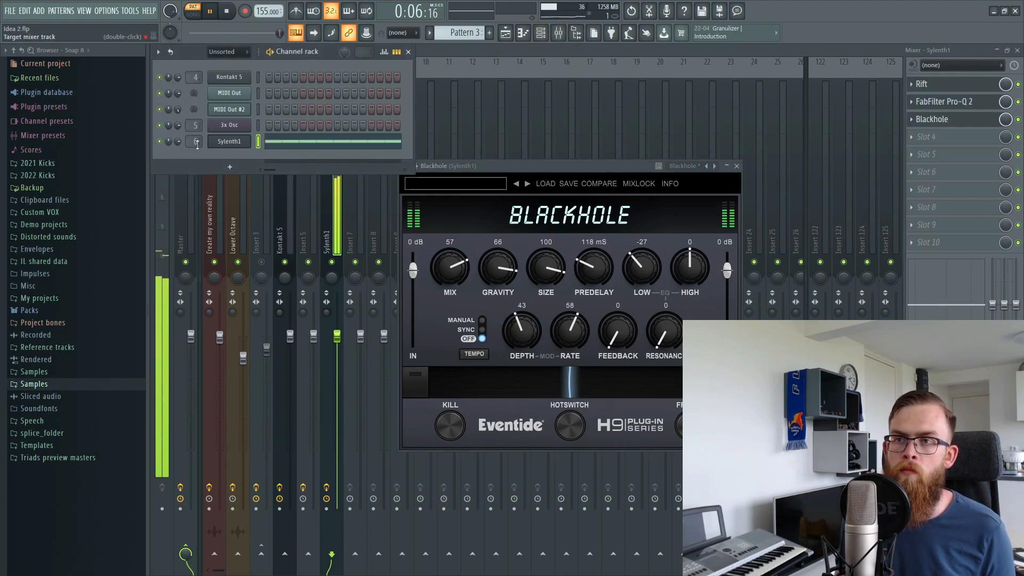
left_click(229, 142)
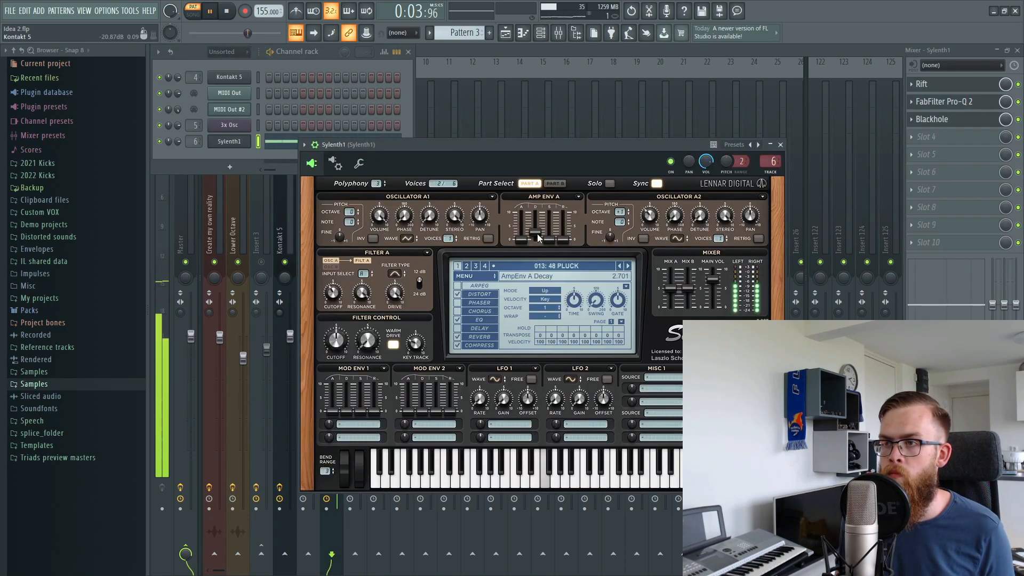
left_click_drag(535, 238, 534, 241)
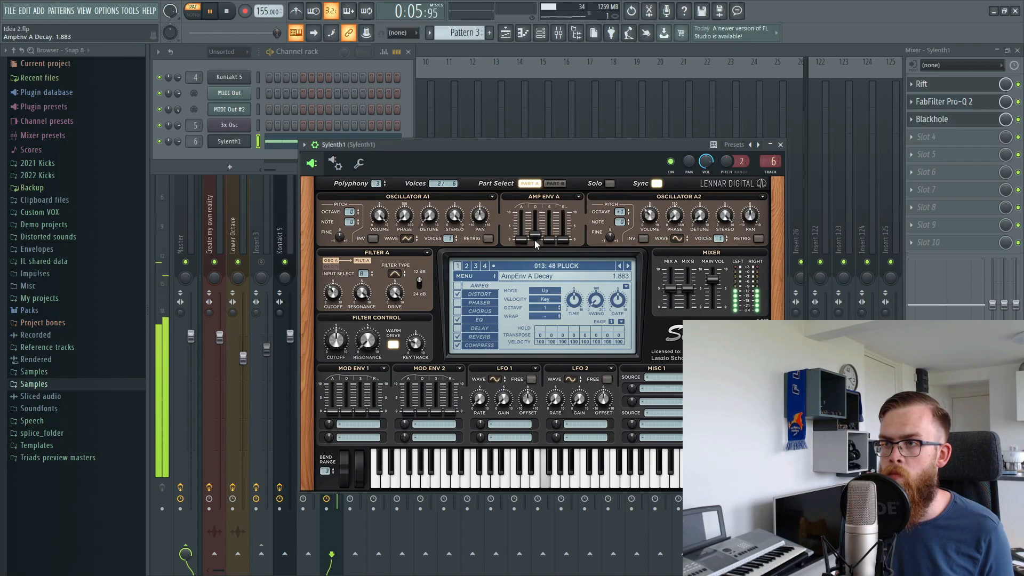
left_click(555, 183)
left_click(531, 183)
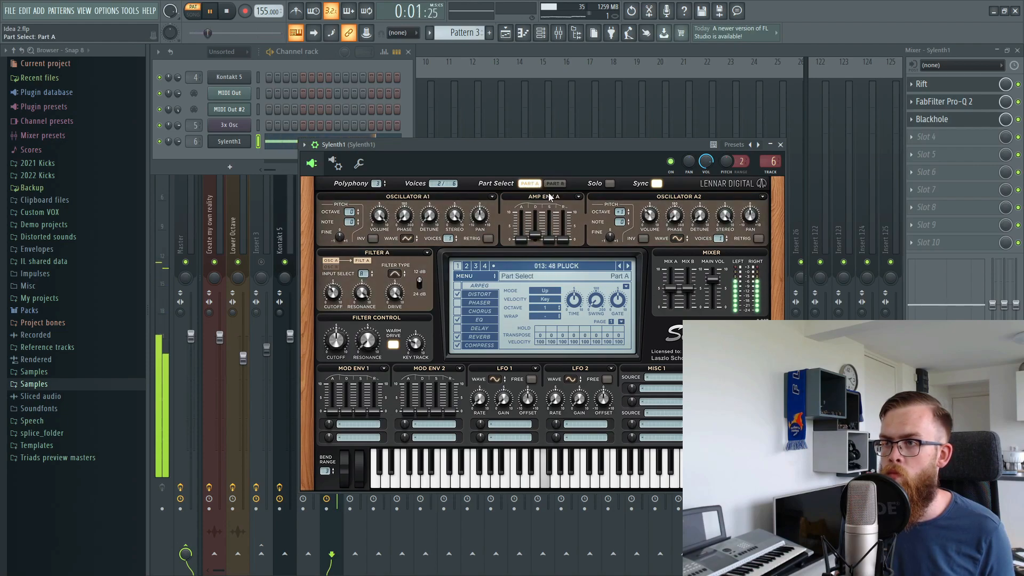
- Set Rift's Stages to 4 and its Negative Shape to 0.25 on the Sylenth1 track, and close the effect
left_click(1009, 81)
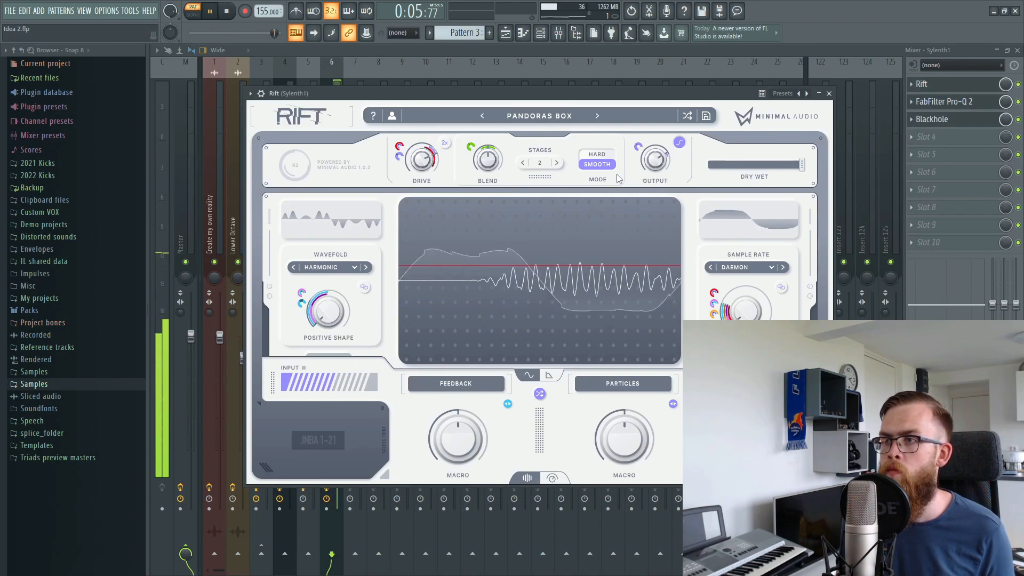
left_click(557, 163)
left_click(556, 163)
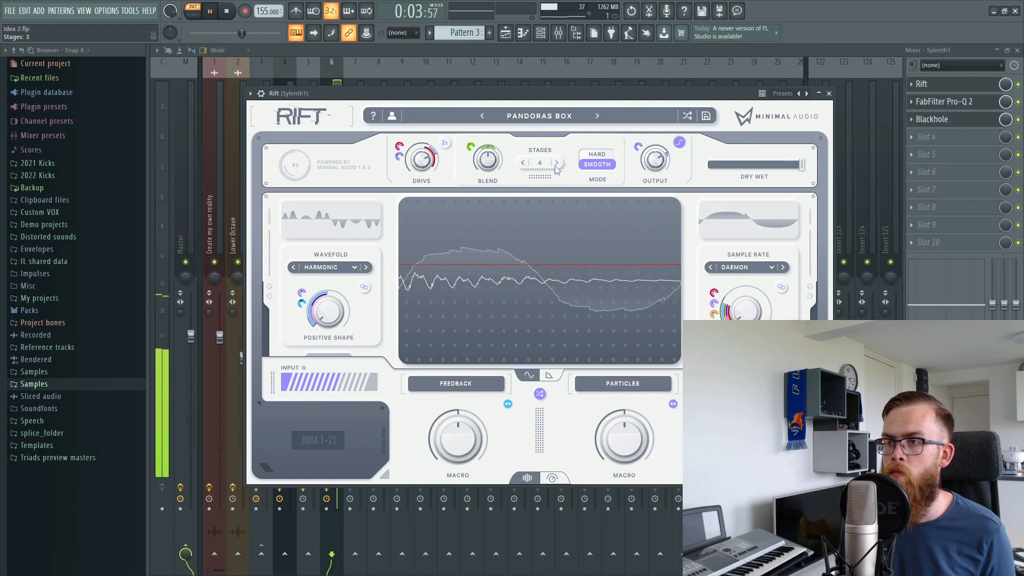
left_click_drag(749, 319, 734, 308)
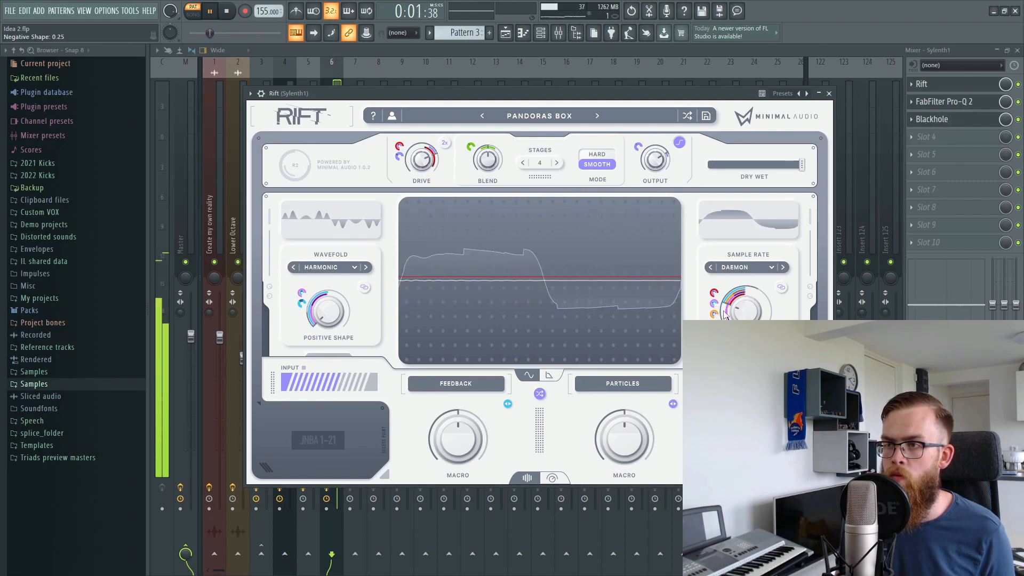
left_click(490, 52)
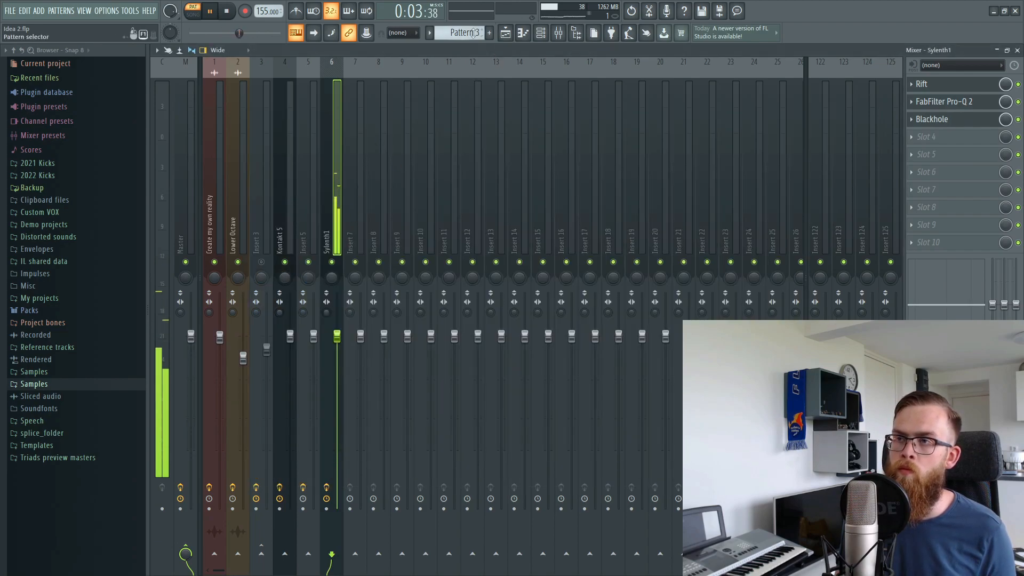
- Place Pattern 3 on playlist Track 9 at bars 1 and 5, filling bars 1 to 8, and play the song
left_click(541, 33)
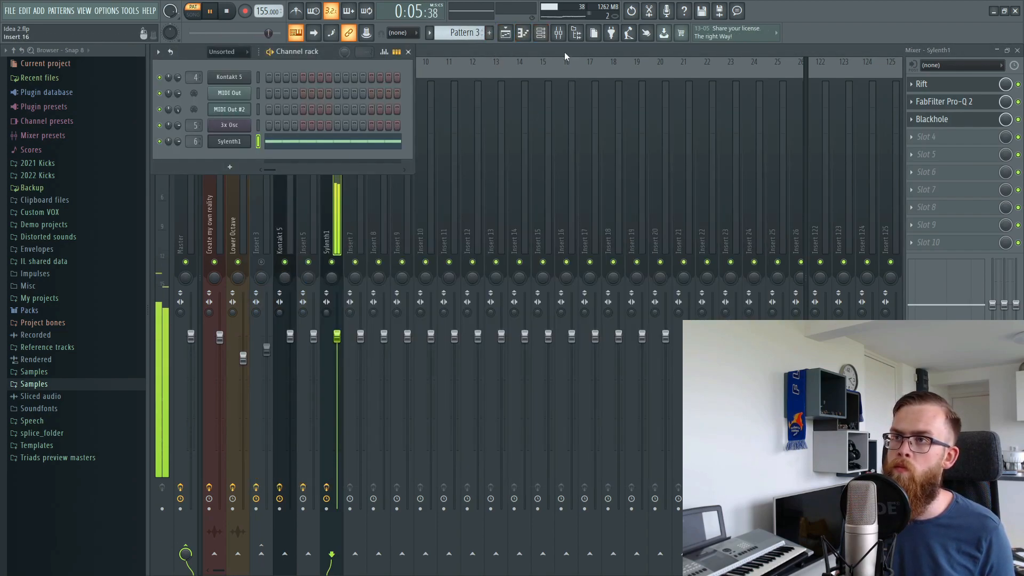
left_click(505, 35)
left_click(390, 345)
left_click_drag(425, 333, 625, 319)
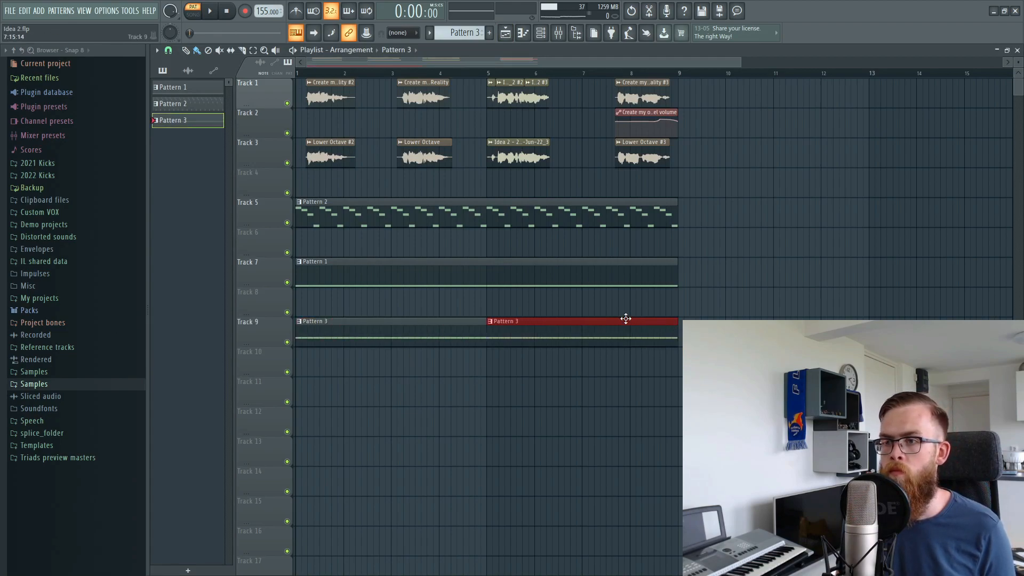
key("space")
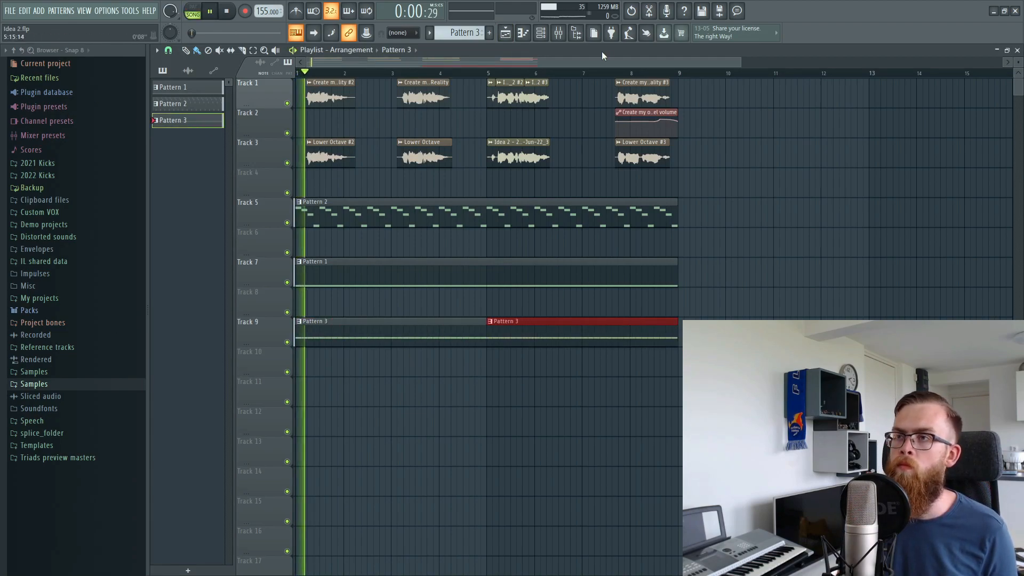
- Raise the output level of Pro-Q 2 on the Sylenth1 mixer track and close the equalizer
left_click(558, 35)
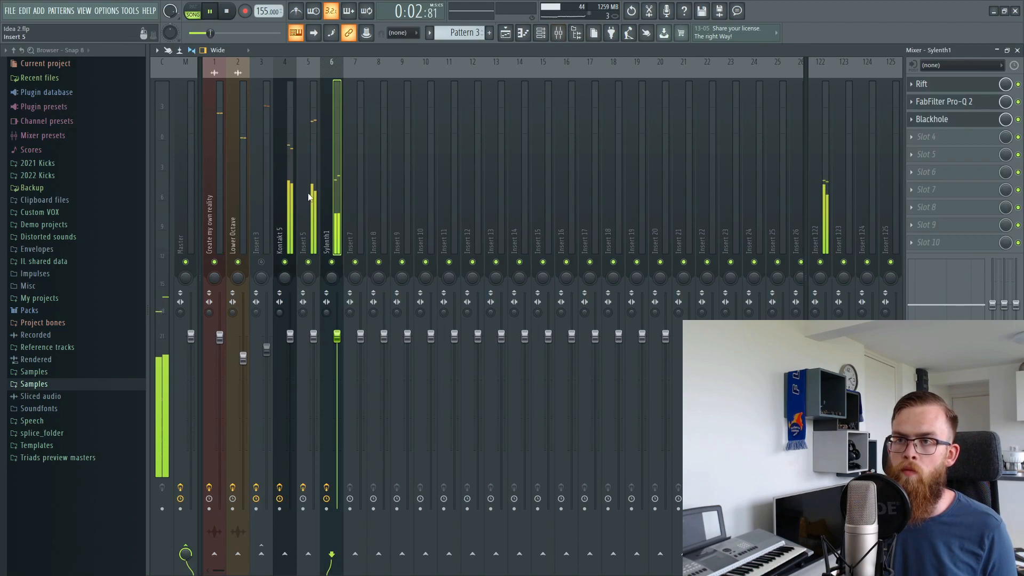
left_click(947, 106)
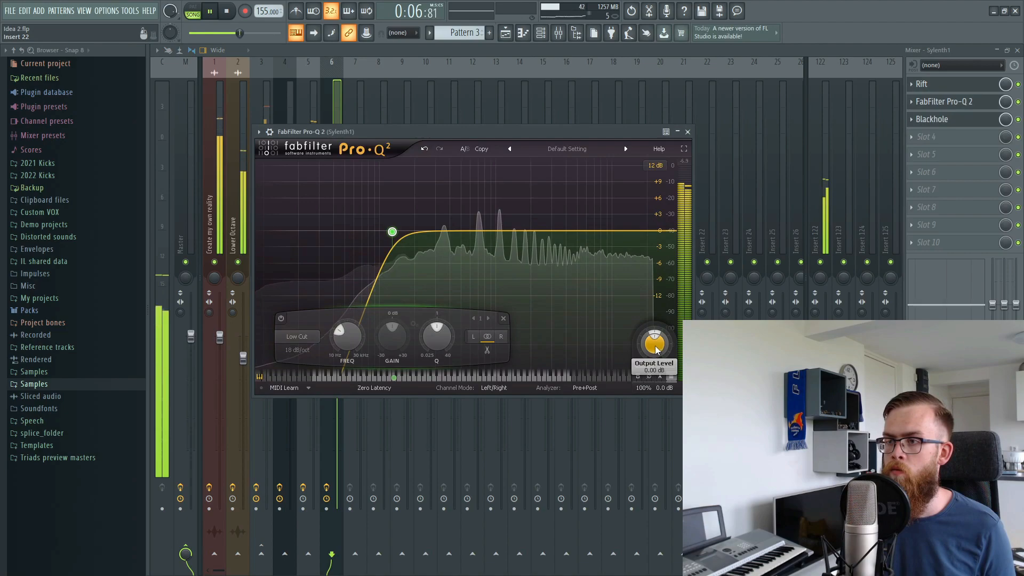
left_click_drag(657, 341, 657, 317)
left_click(688, 131)
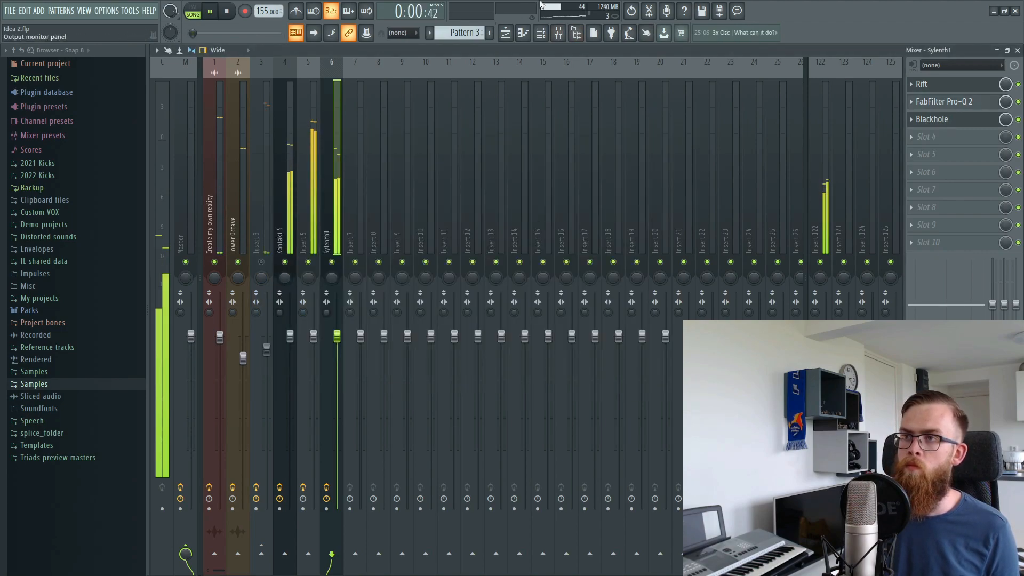
left_click(541, 33)
left_click(62, 10)
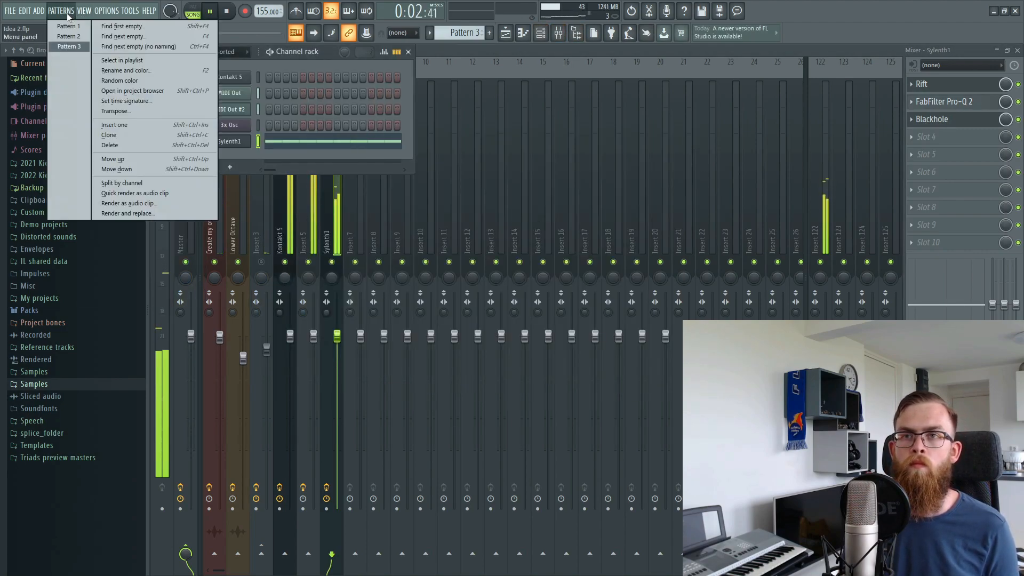
mouse_move(40, 13)
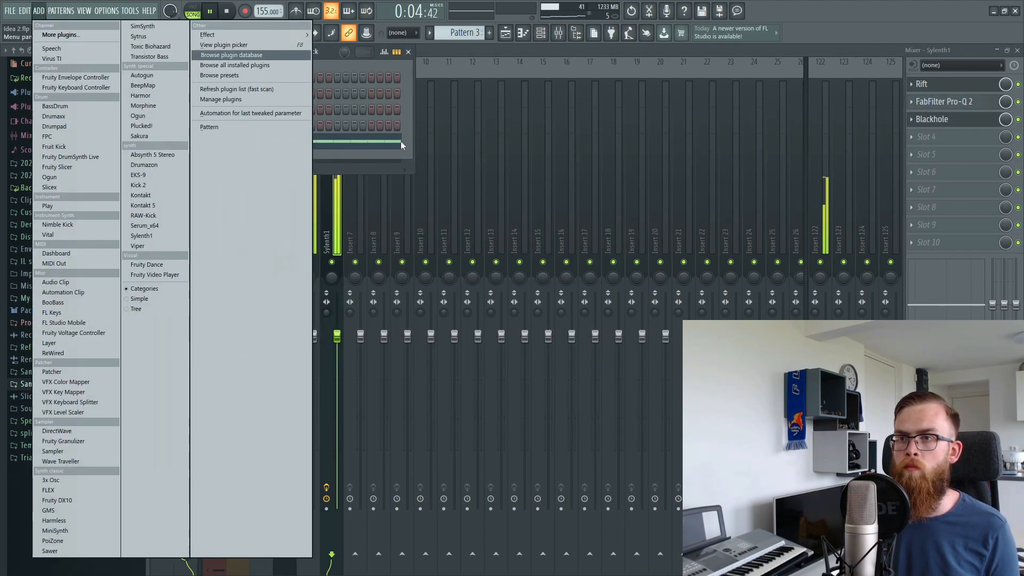
left_click(390, 157)
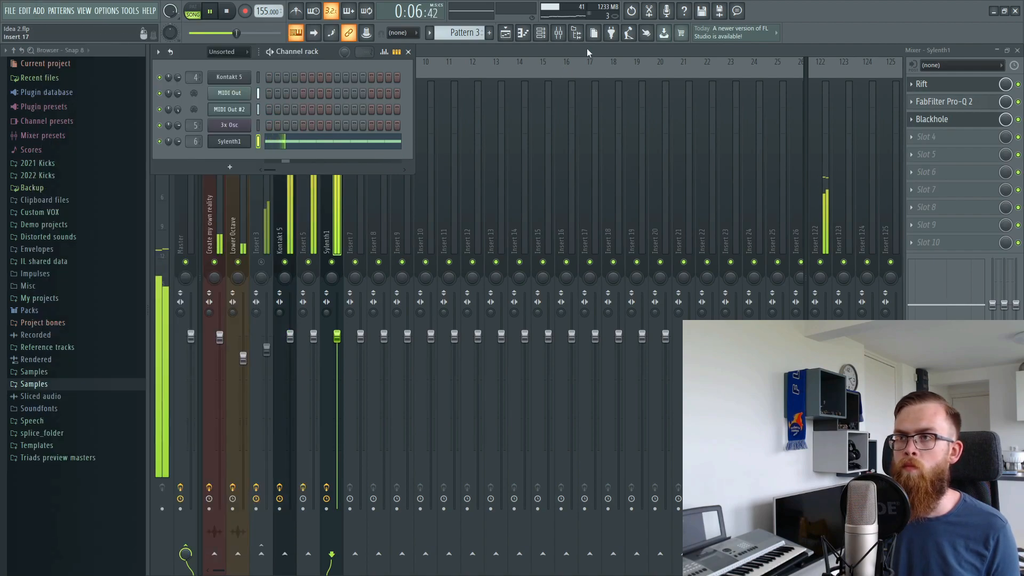
- Stop the song and add a FLEX instrument channel, using a new empty Pattern 4
left_click(505, 33)
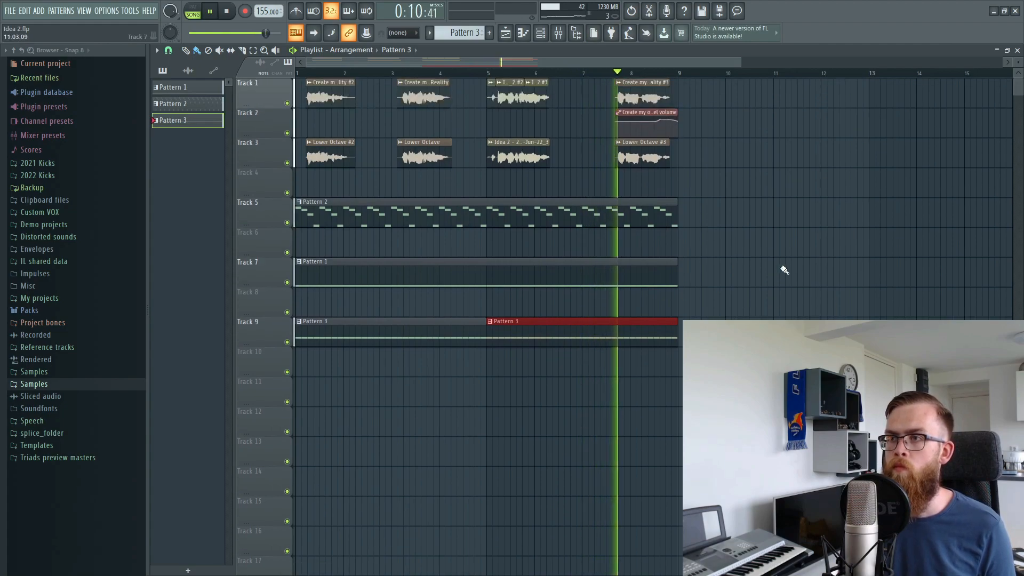
key("F6")
key("space")
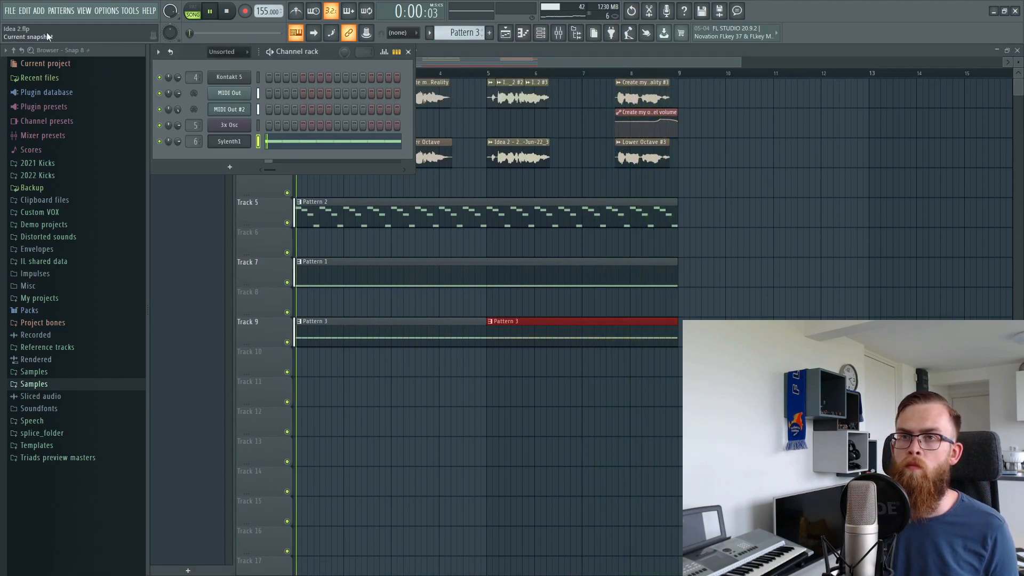
left_click(39, 11)
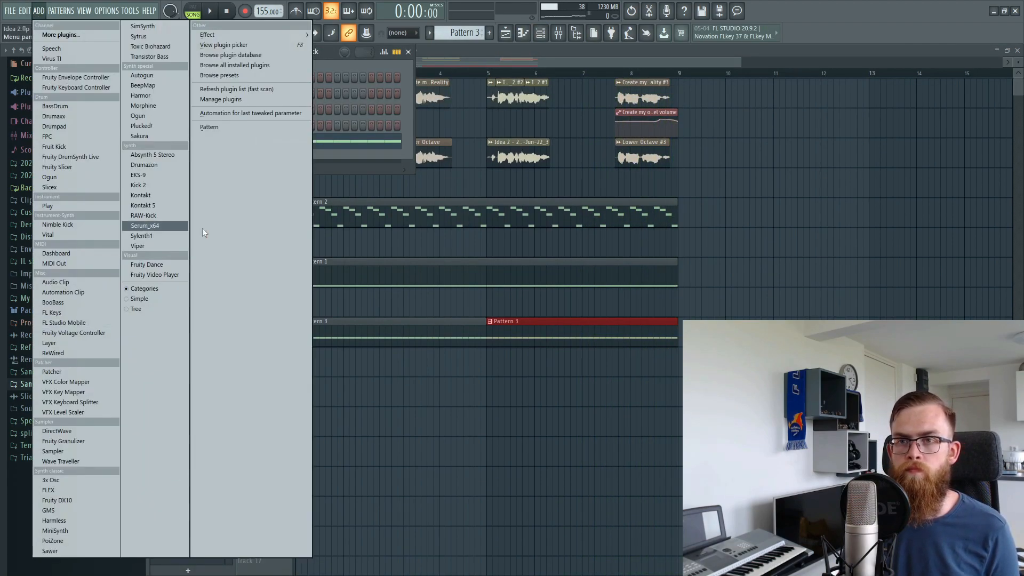
left_click(55, 490)
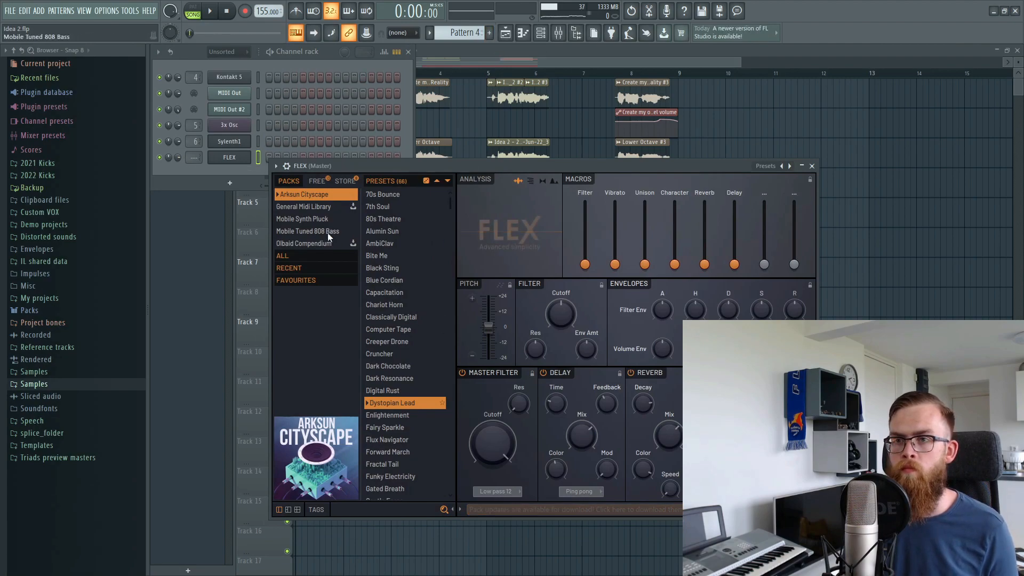
- Look through the FLEX sound packs and select Olbaid Compendium
left_click(315, 233)
left_click(326, 219)
left_click(338, 243)
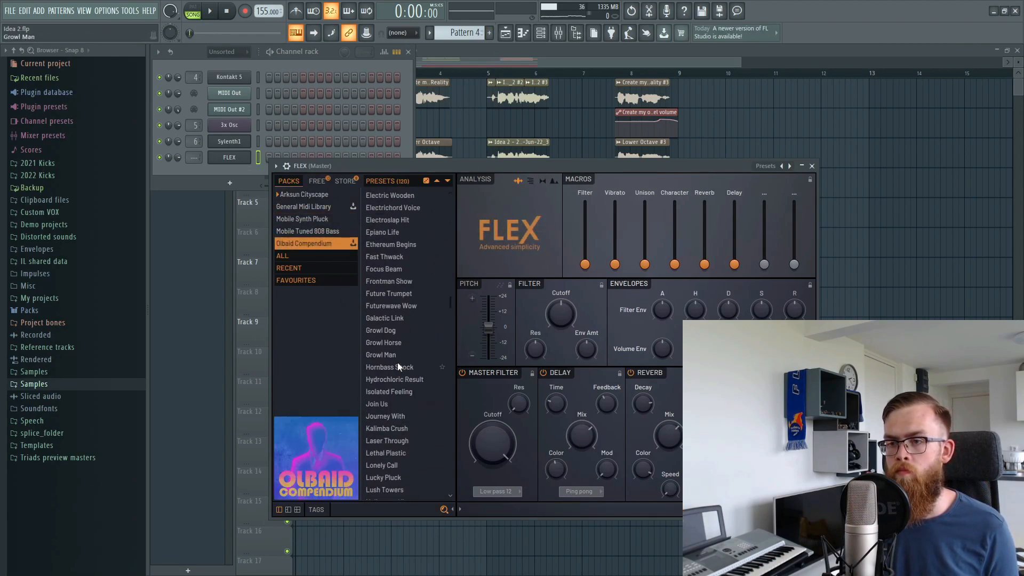
- Audition the FLEX presets Growl Horse, Hydrochloric Result, Journey With, Laser Through and Hornbass Shock, and return to Growl Horse
left_click(397, 459)
left_click(395, 324)
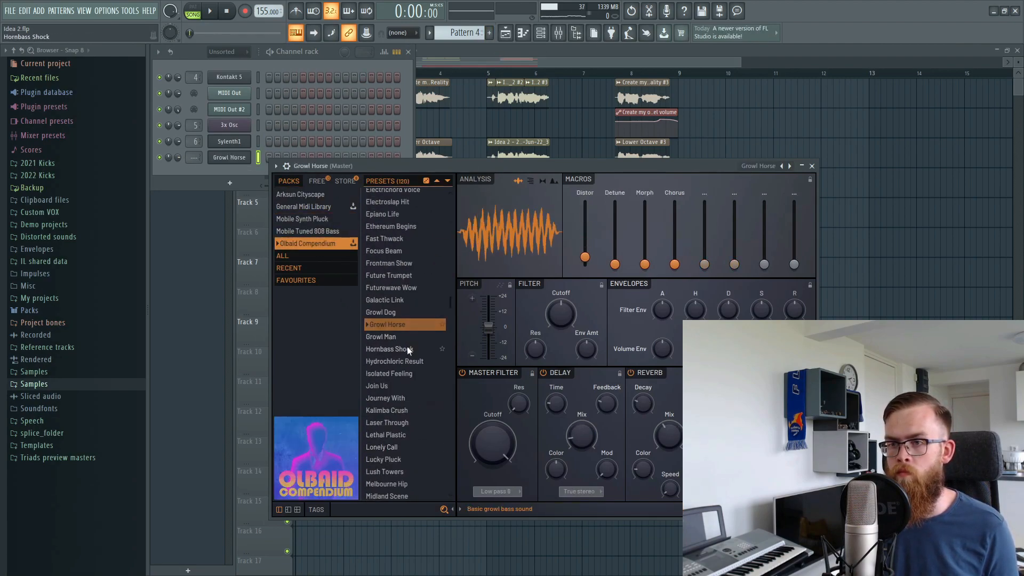
left_click(410, 361)
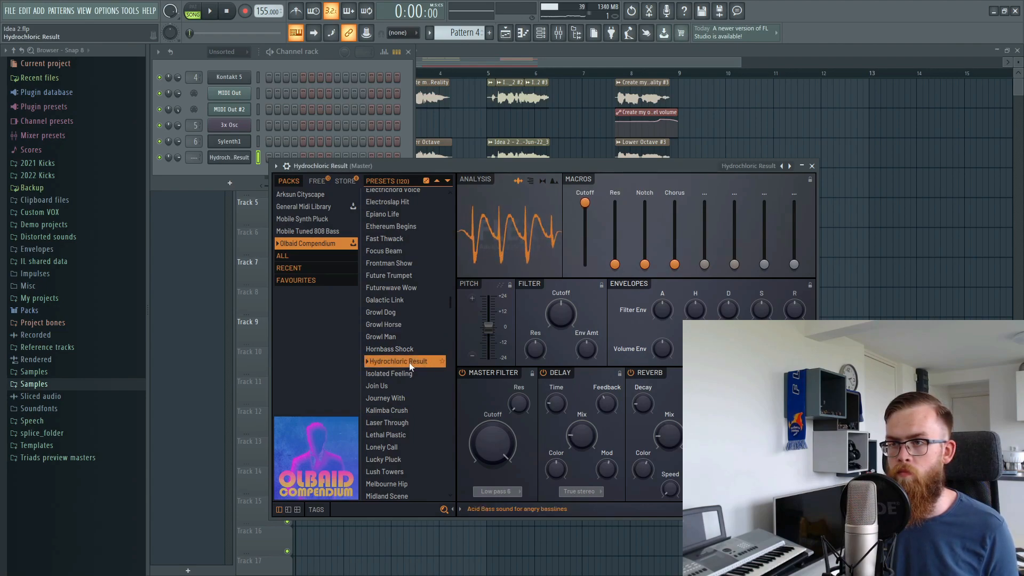
left_click(404, 398)
left_click(386, 422)
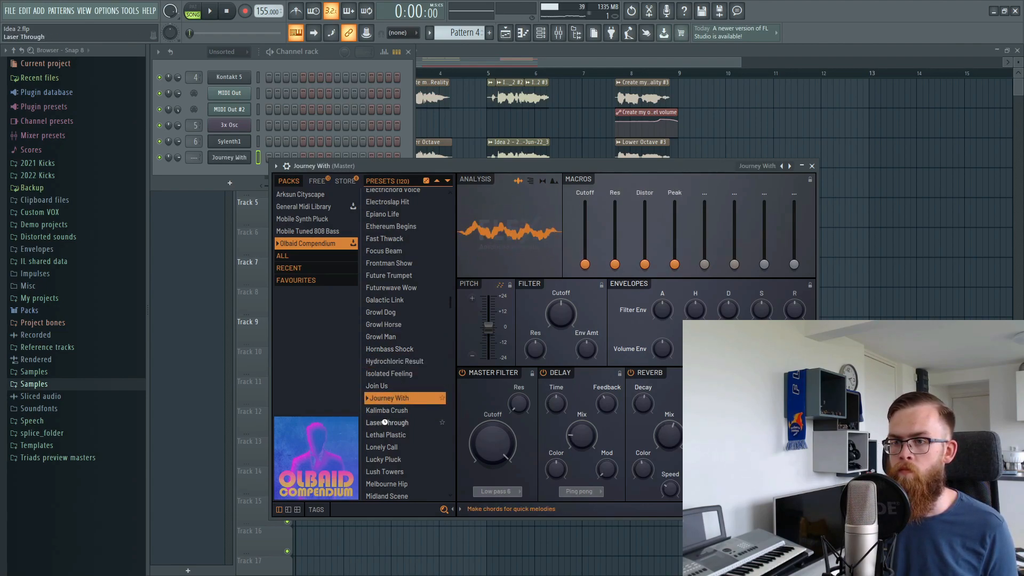
left_click(380, 348)
left_click(386, 325)
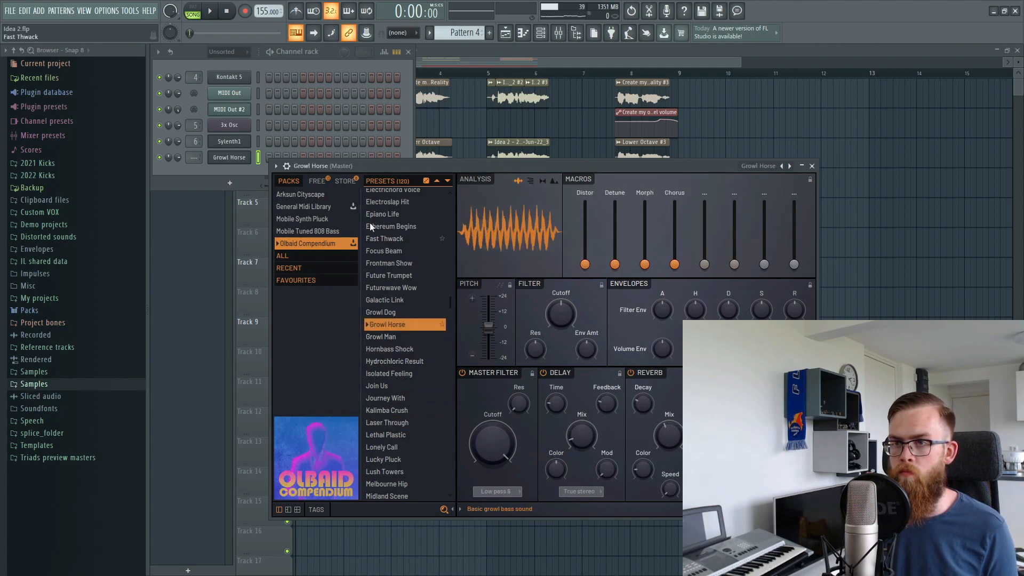
- Audition the Crushspeak Now preset in FLEX and load Daftly Talk
scroll(422, 324, "up", 7)
left_click(382, 284)
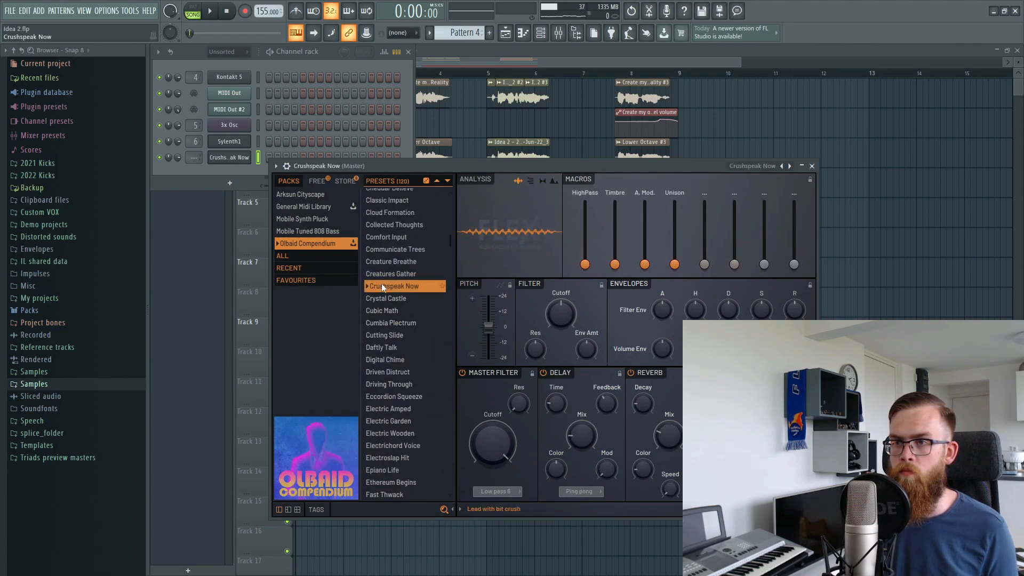
left_click(386, 344)
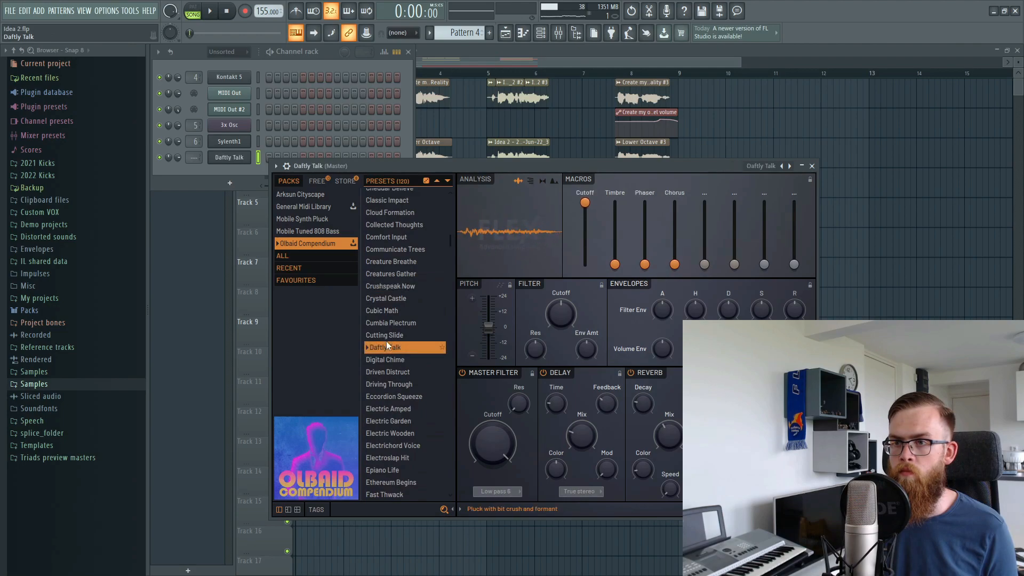
- Audition the FLEX presets Driving Through and Eccordion Squeeze, then keep Driving Through loaded
left_click(390, 382)
left_click(394, 397)
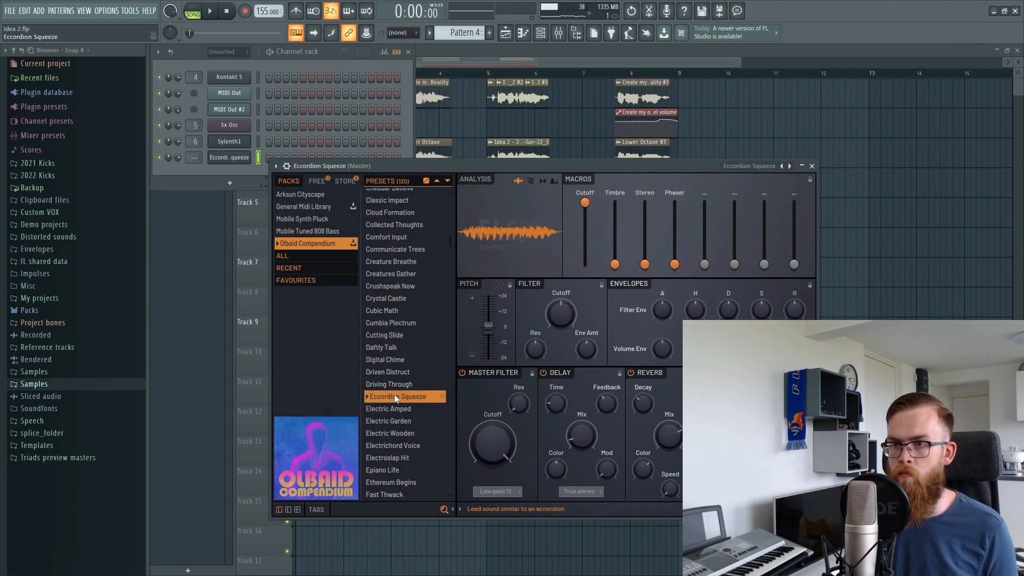
left_click(392, 384)
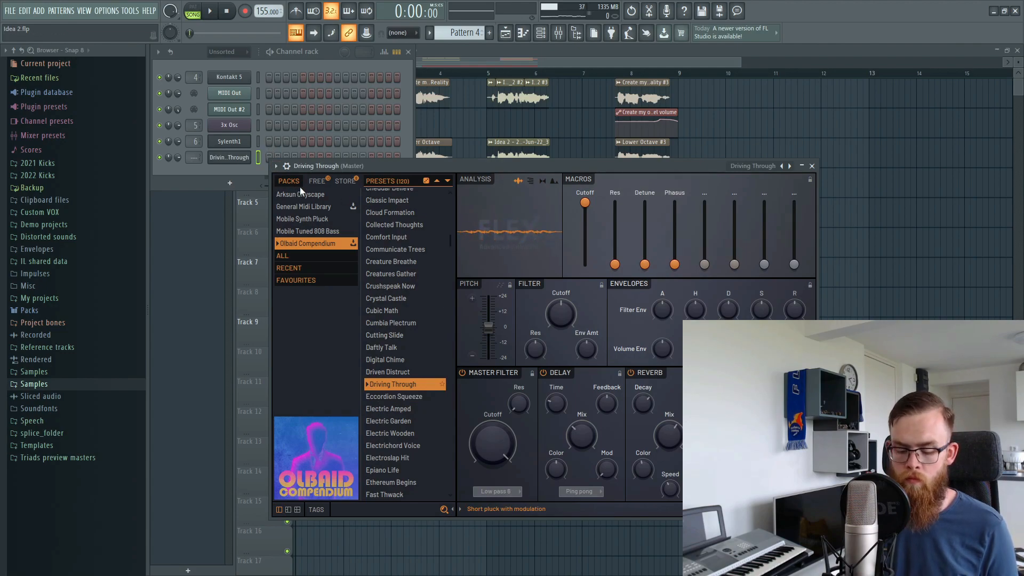
key("r")
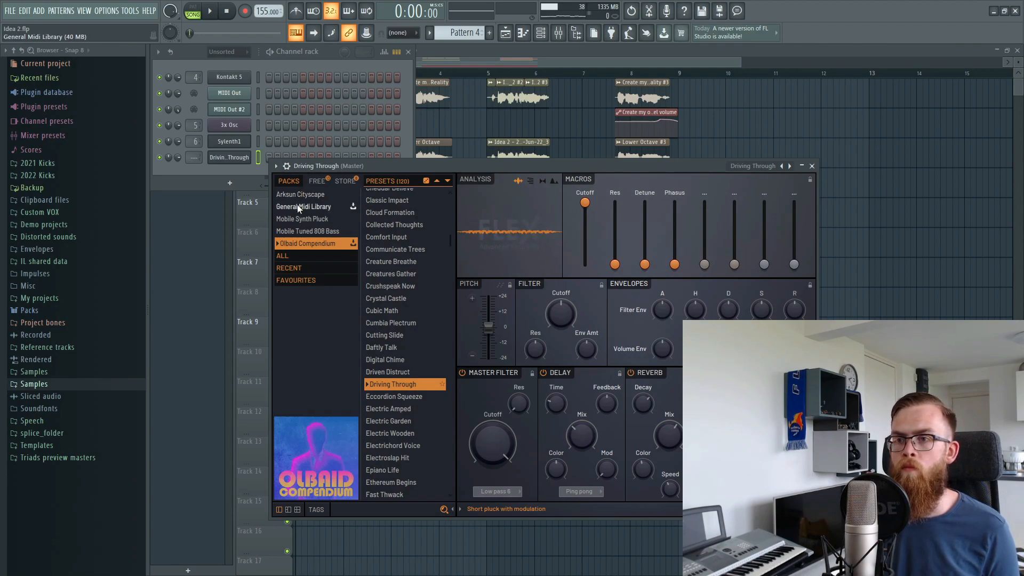
- Route the Driving Through channel to free mixer track 7 and add Rift in its first effect slot
left_click(288, 169)
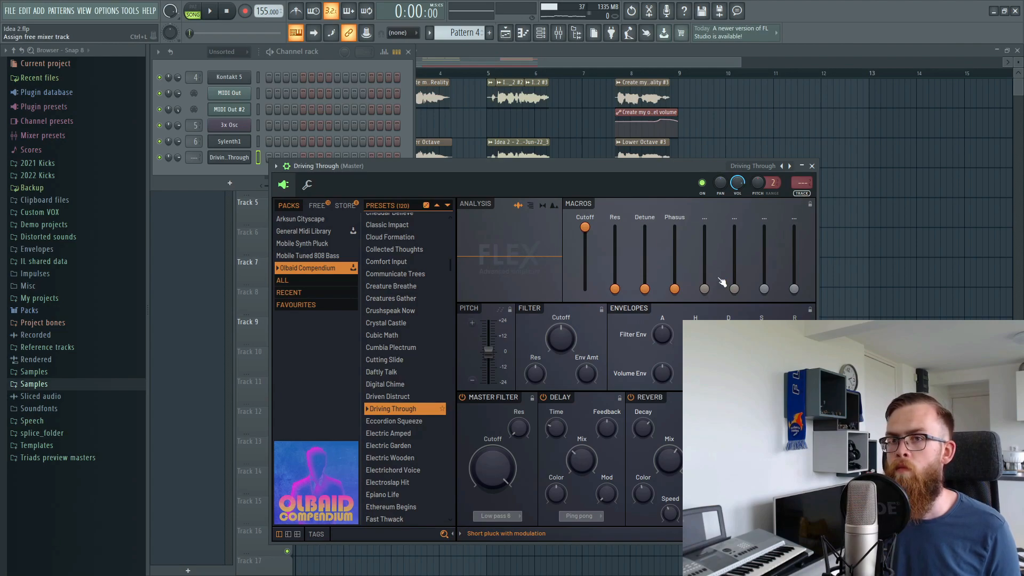
key("ctrl+l")
left_click(935, 86)
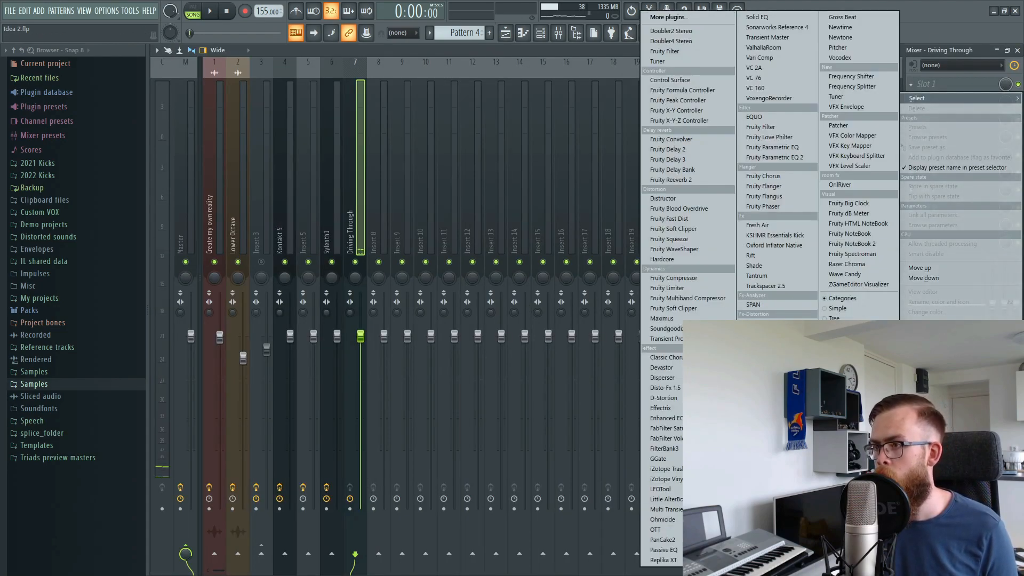
left_click(773, 256)
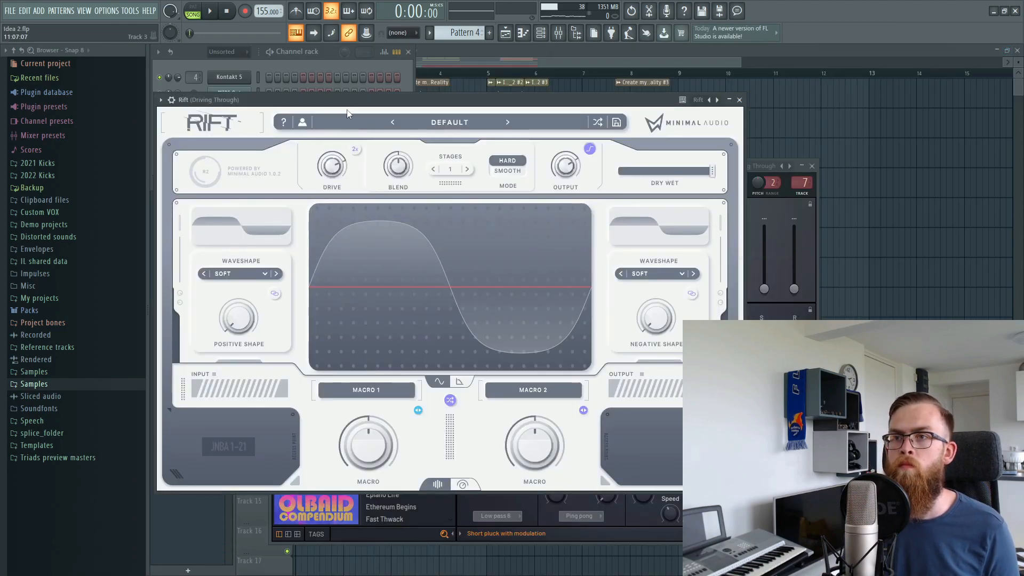
left_click_drag(349, 100, 549, 115)
- Copy the arpeggio notes from Pattern 2 and paste them into the Driving Through channel in Pattern 4
right_click(239, 158)
left_click(410, 52)
left_click_drag(461, 33, 460, 43)
right_click(209, 88)
left_click(369, 104)
left_click(489, 35)
right_click(243, 160)
left_click(356, 178)
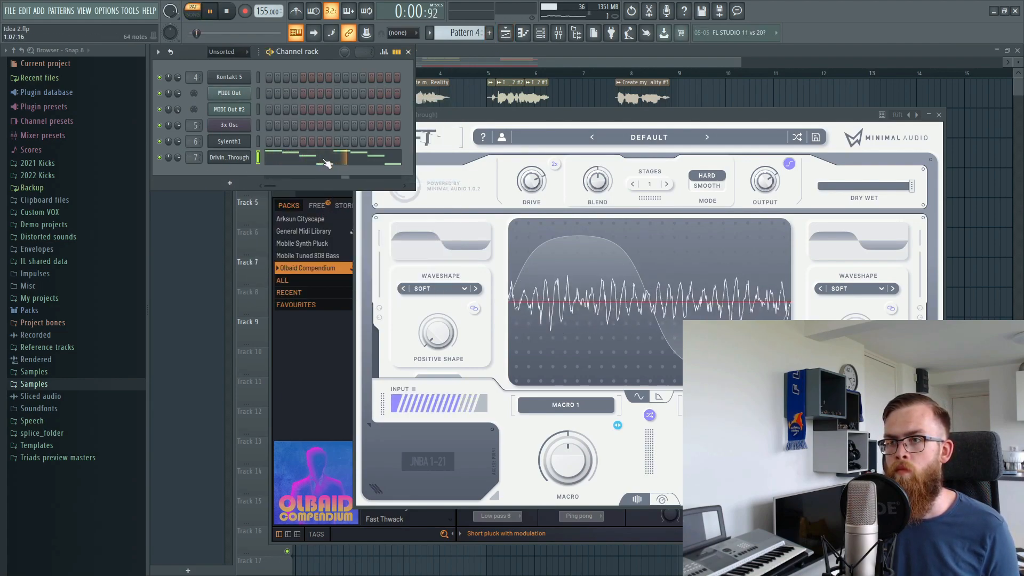
- Play Pattern 4 in the piano roll and lower the Driving Through mixer level
left_click(326, 160)
scroll(328, 160, "up", 5)
key("space")
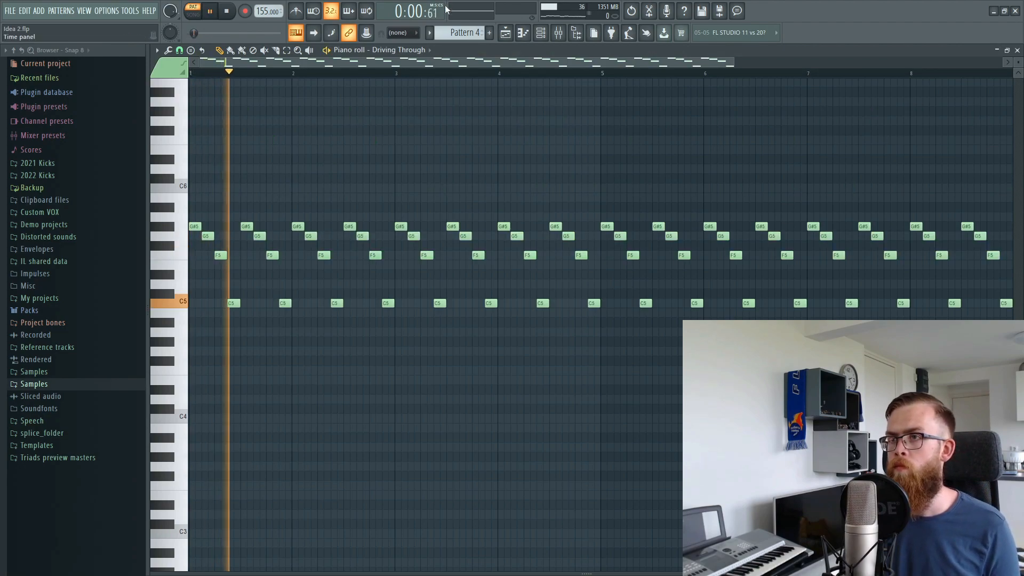
key("F9")
left_click_drag(361, 336, 360, 402)
left_click(1017, 50)
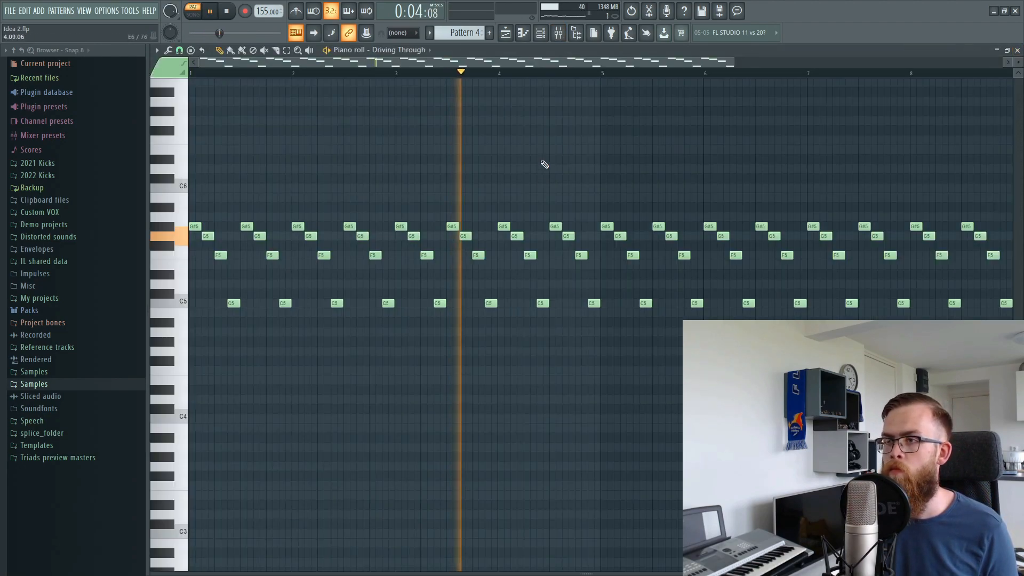
- Load a random preset, Lofi Leslie, in Rift on the Driving Through mixer track
left_click(558, 32)
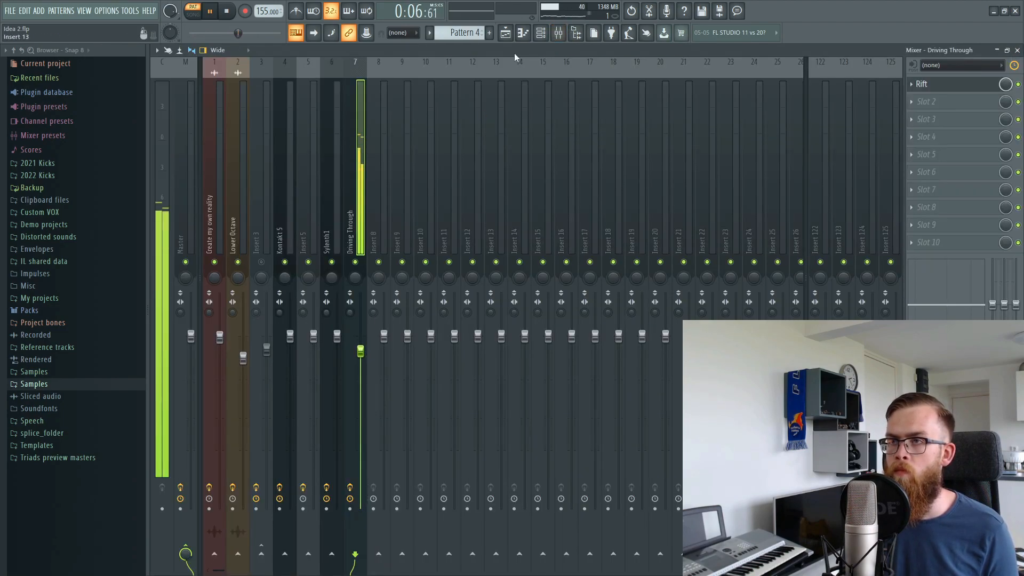
left_click(540, 33)
left_click(223, 158)
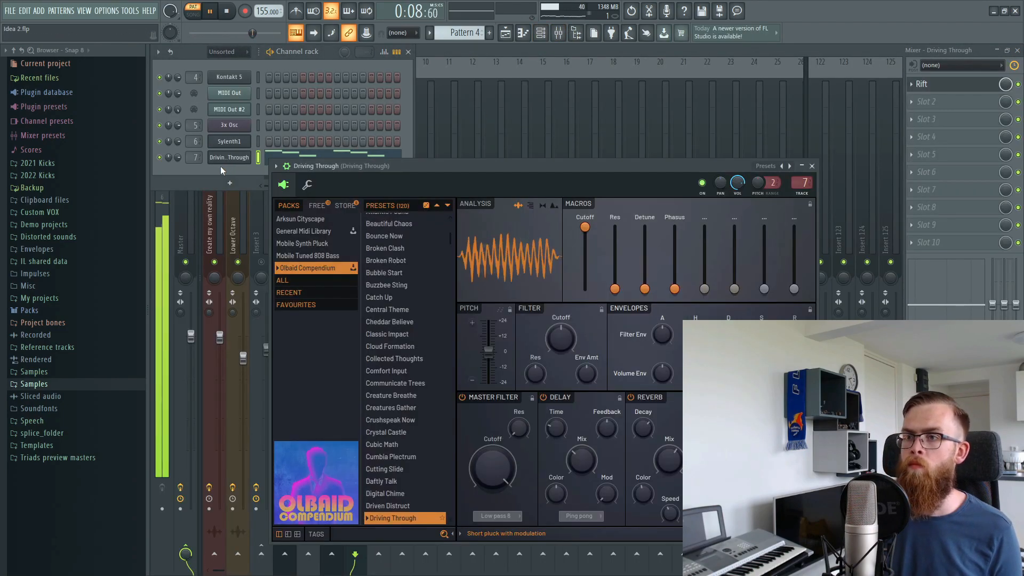
left_click(922, 84)
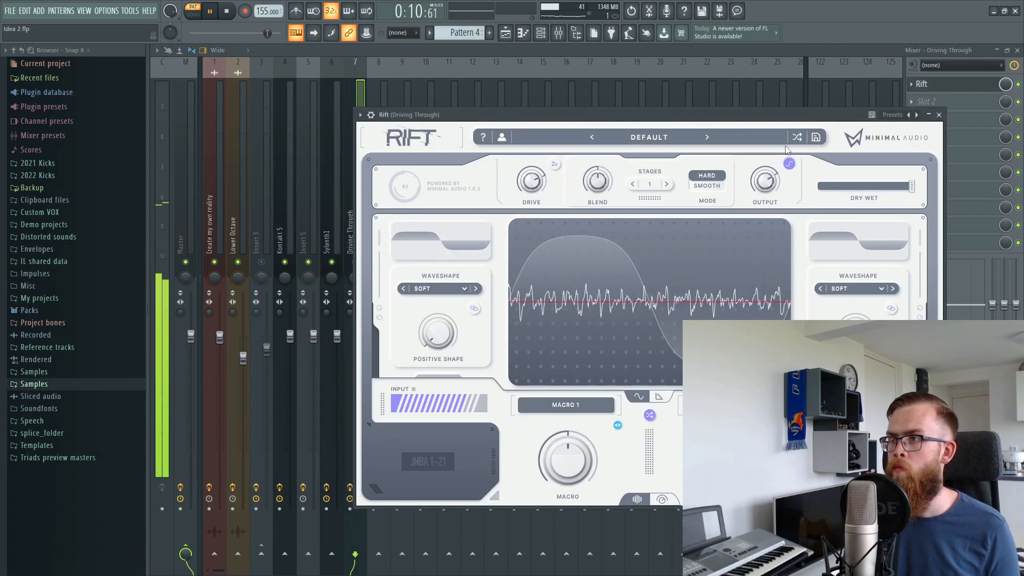
left_click(797, 137)
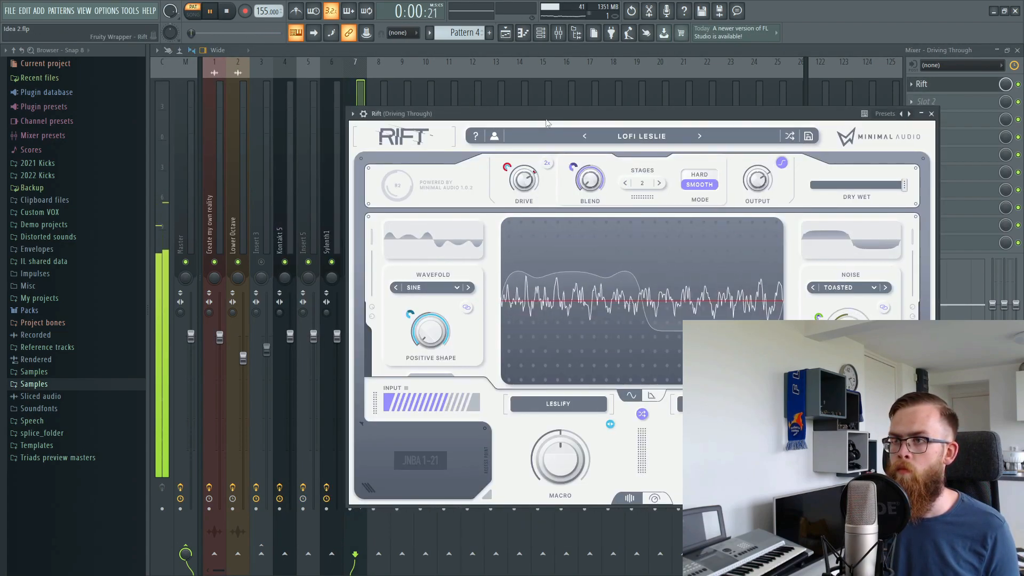
left_click_drag(494, 115, 346, 139)
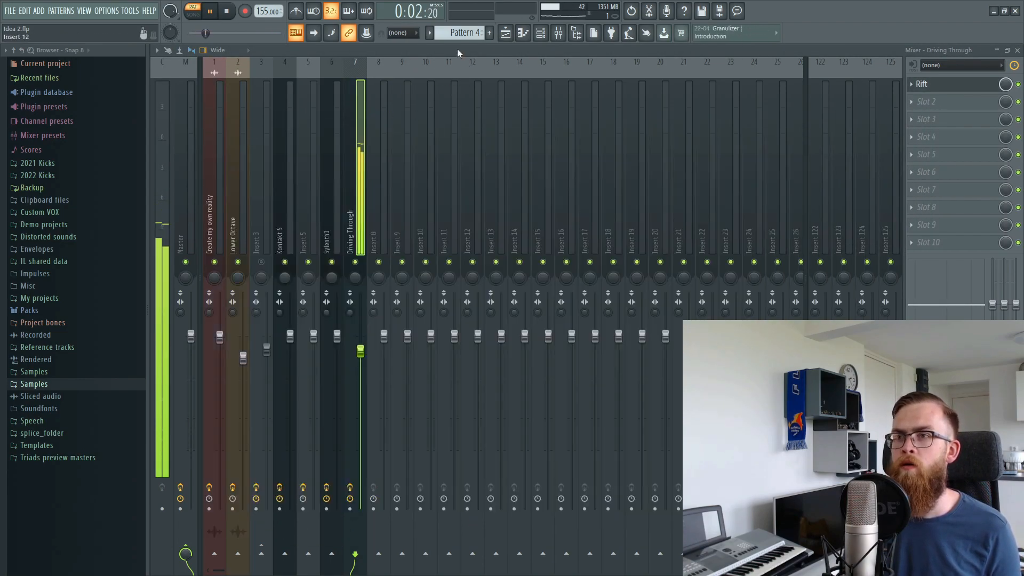
key("Escape")
- Lower the Driving Through level further and place Pattern 4 on Track 11 from bar 1 of the playlist
left_click_drag(360, 352, 240, 409)
left_click(505, 33)
key("space")
left_click(379, 367)
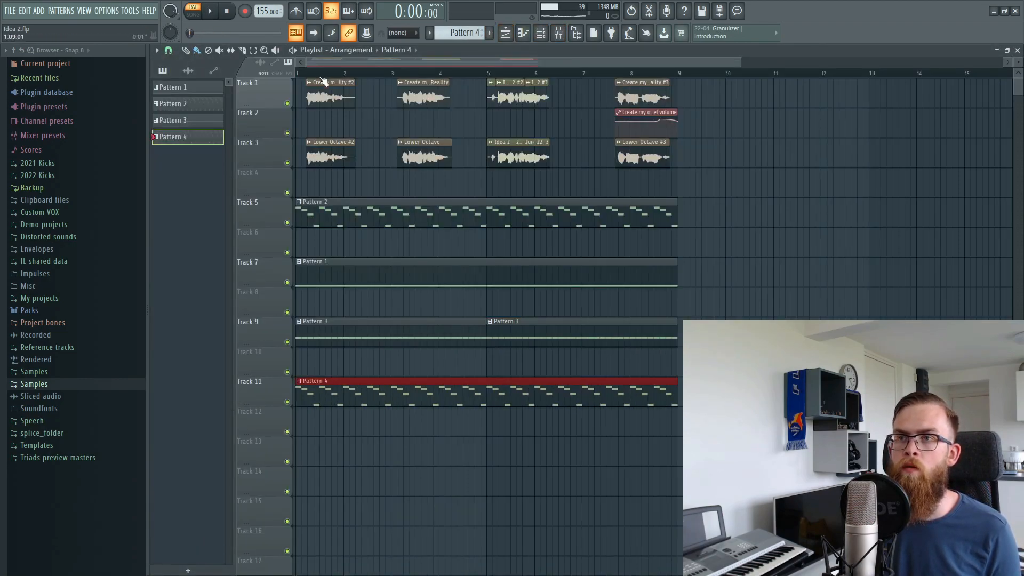
- Play the full song and reduce the Driving Through fader so it sits beneath the other instruments
key("F7")
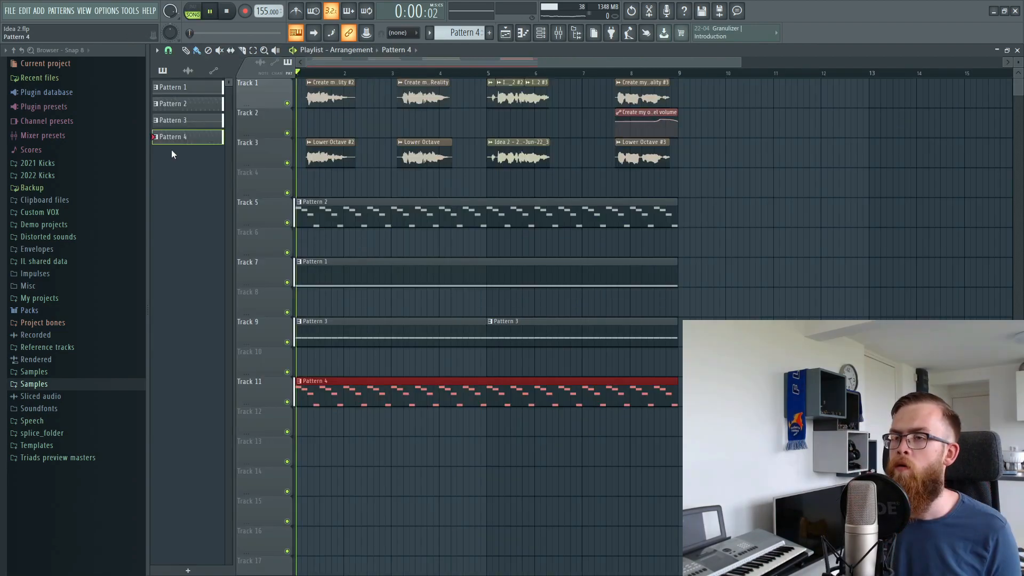
key("space")
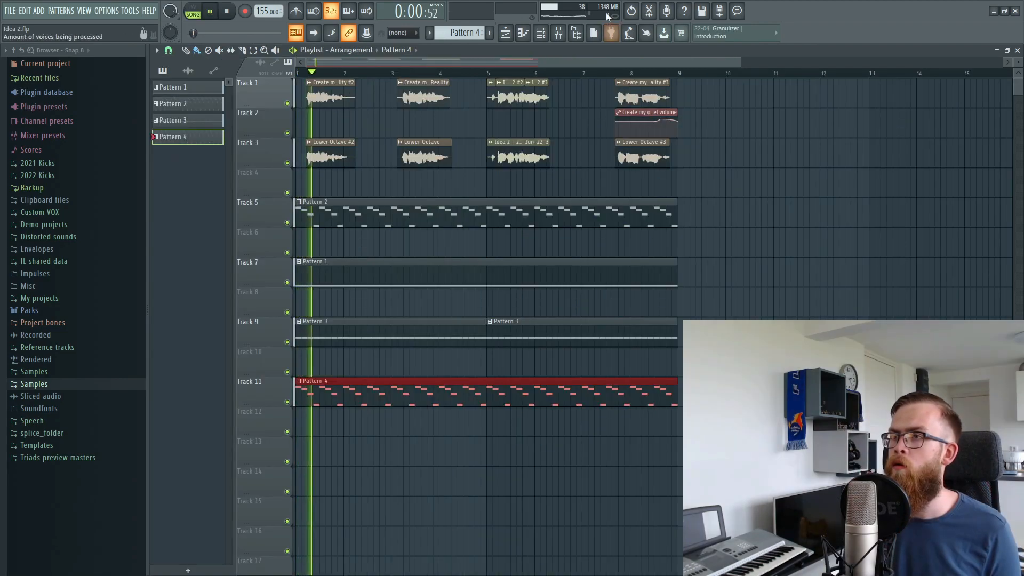
left_click(560, 36)
left_click_drag(360, 386, 362, 404)
left_click(332, 362)
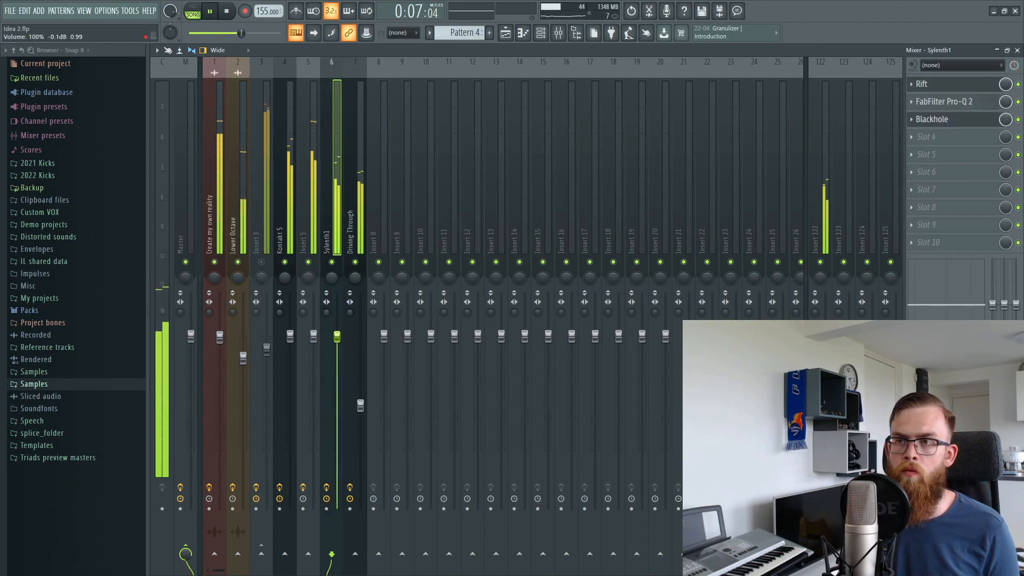
left_click_drag(362, 418, 362, 422)
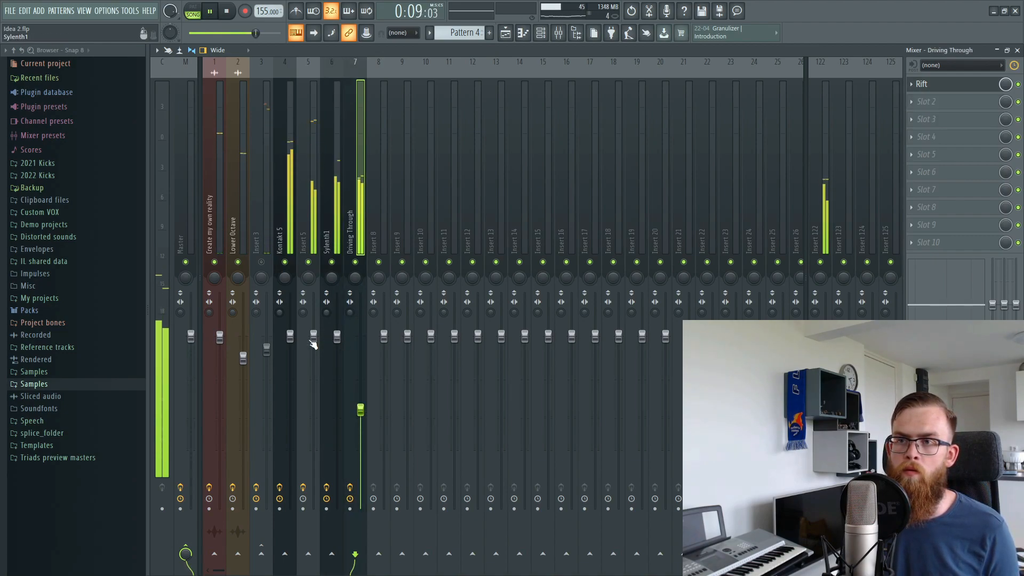
- Raise Insert 5 slightly, lower Kontakt 5 a touch and nudge the Driving Through level up
left_click_drag(314, 336, 315, 330)
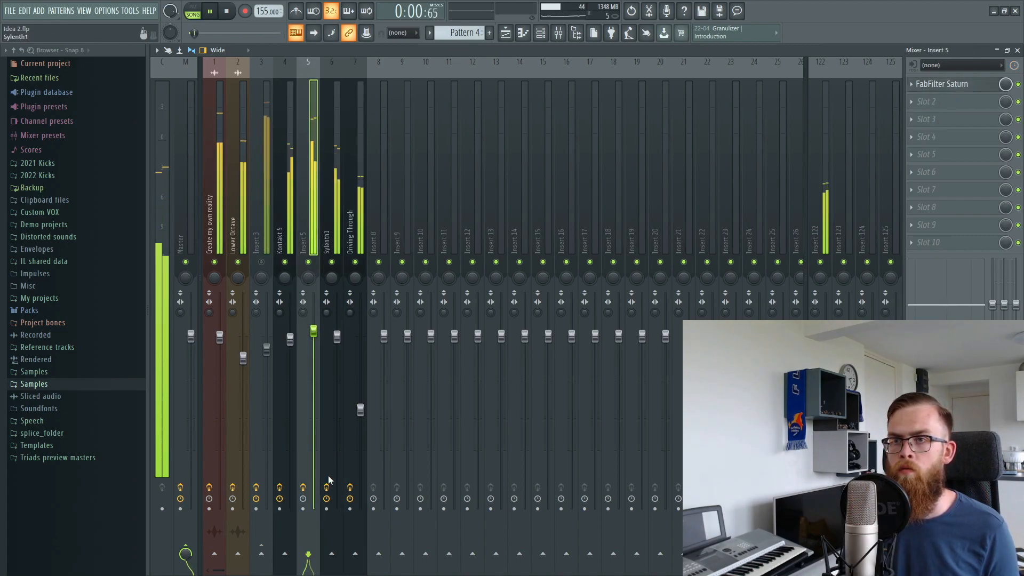
left_click(355, 176)
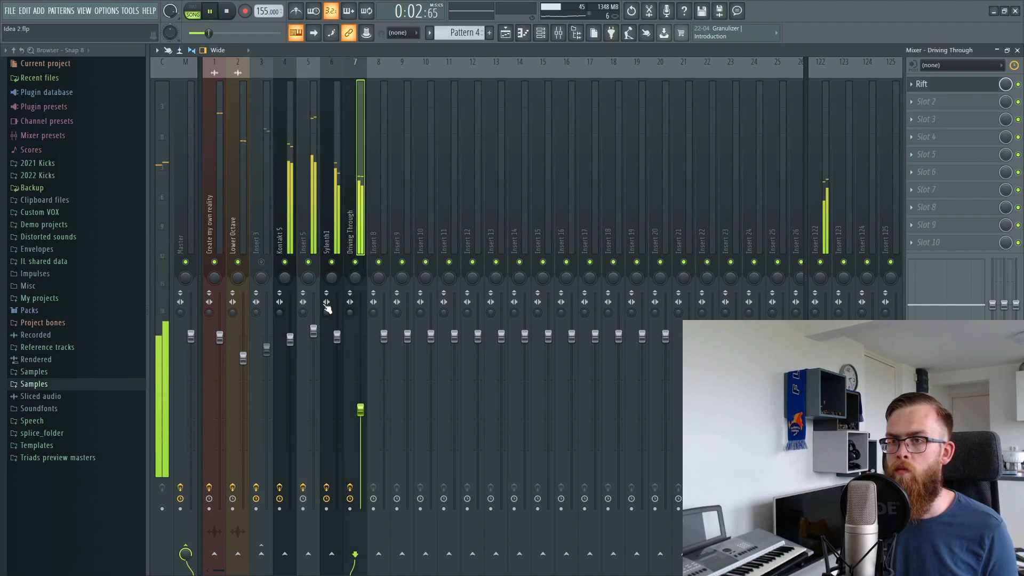
left_click(340, 341)
left_click(361, 409)
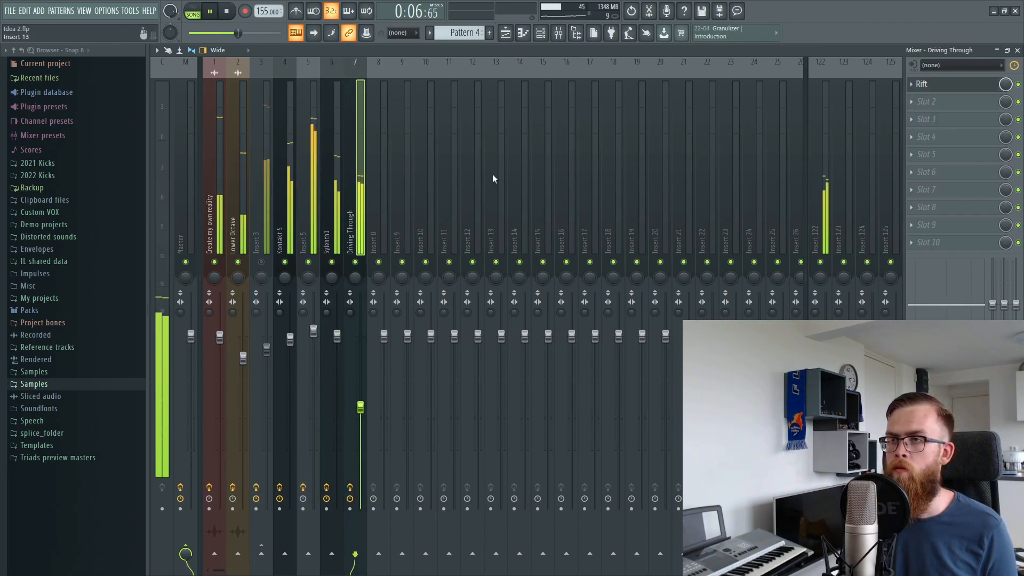
key("F6")
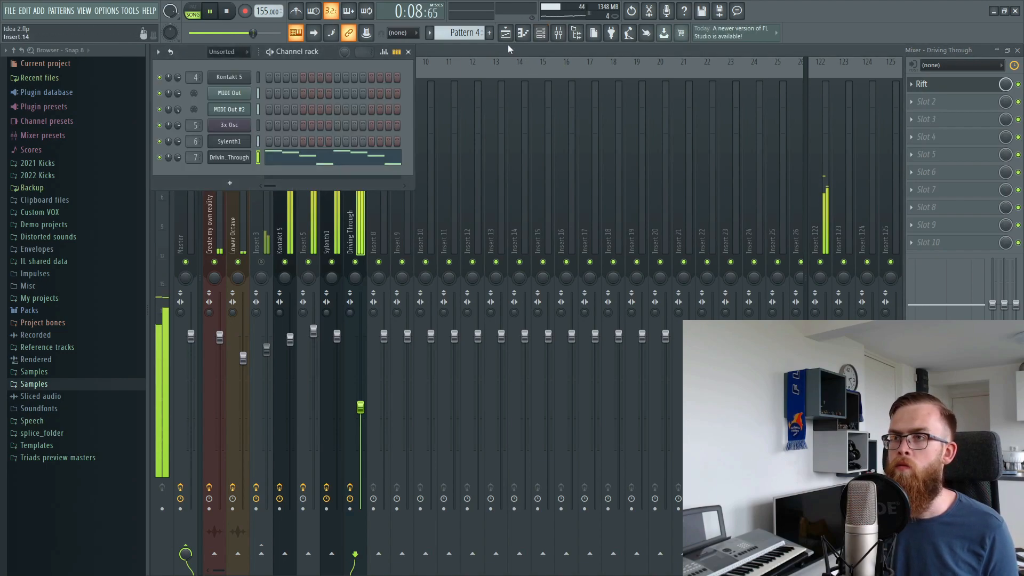
key("F6")
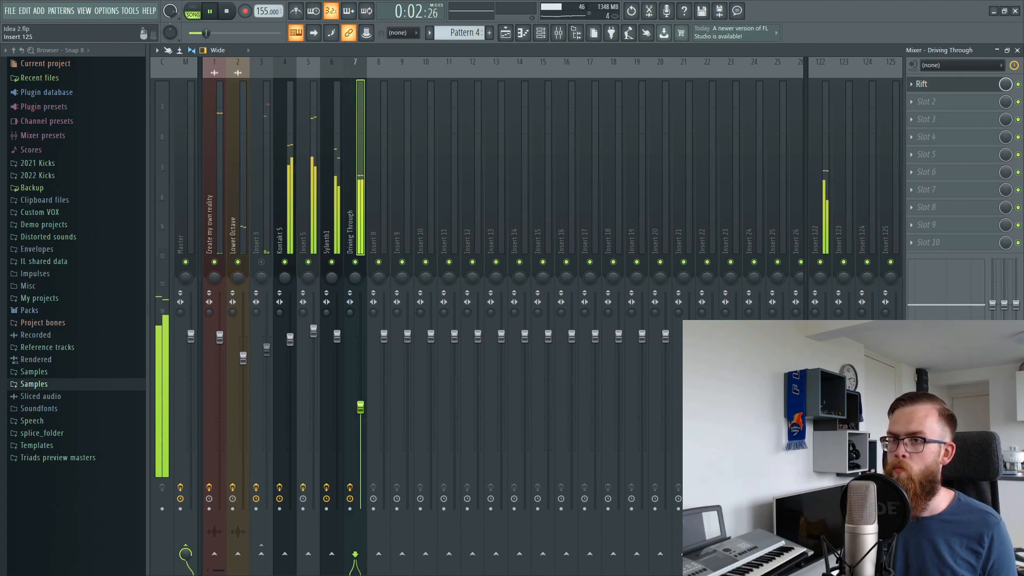
- Add FabFilter Pro-Q 2 in slot 2 of the Driving Through track with an 18 dB/oct low cut at about 84 Hz
left_click(936, 108)
left_click(849, 234)
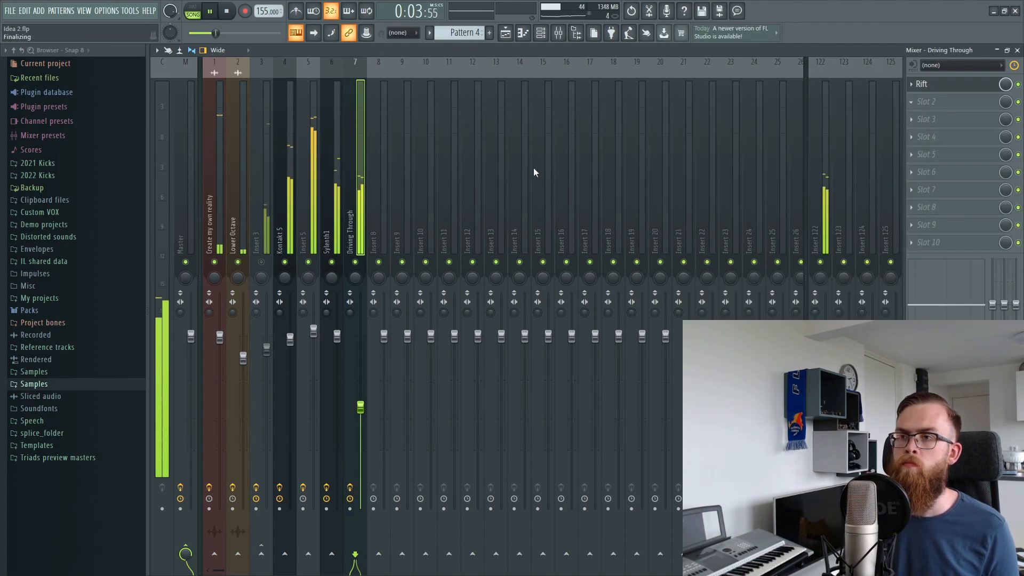
left_click_drag(329, 213, 286, 215)
left_click(206, 319)
left_click(212, 356)
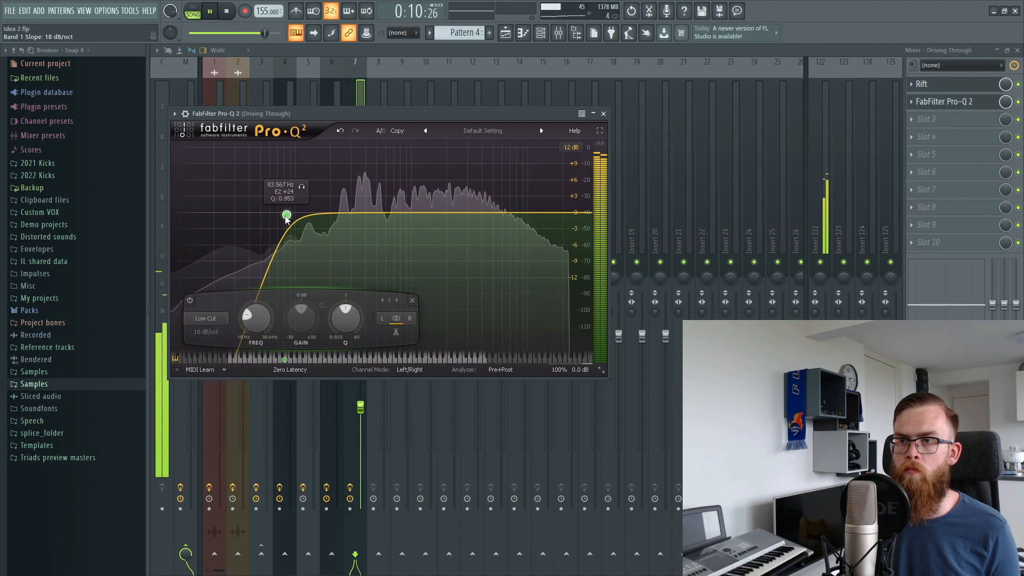
left_click(449, 52)
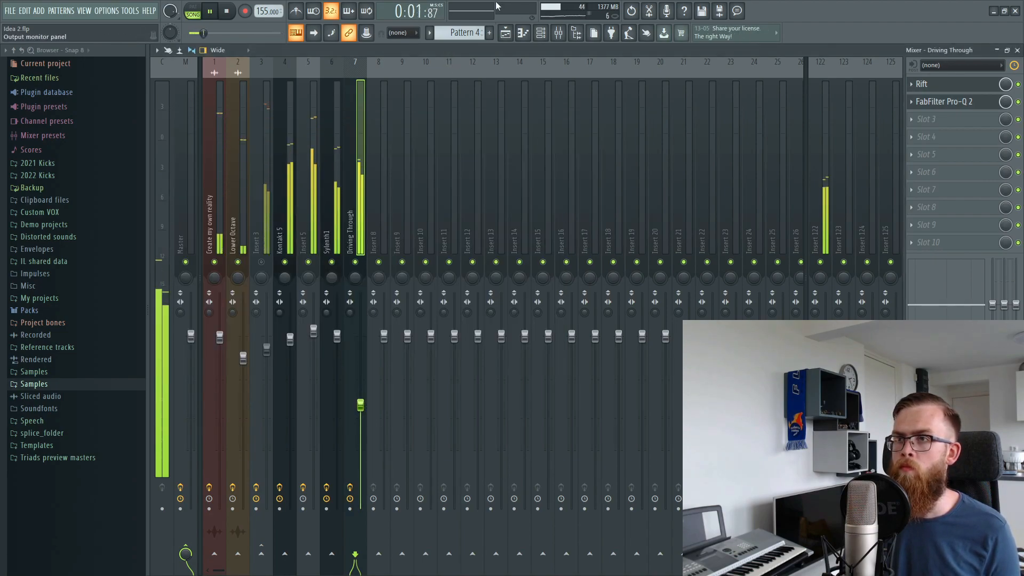
- Stop playback, enable mixer Insert 3 and play the song again from the start
key("F5")
key("space")
left_click(560, 35)
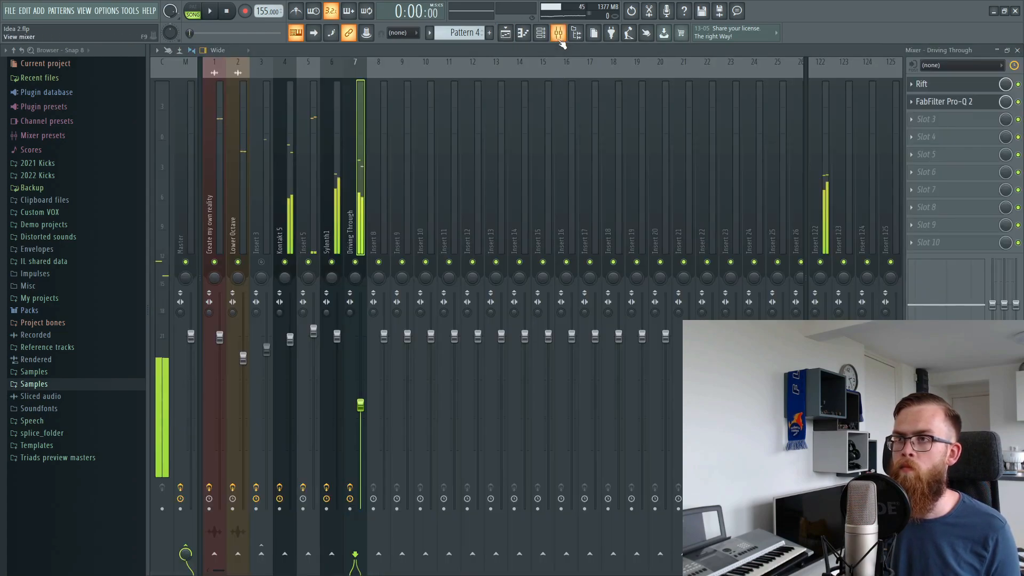
left_click(505, 38)
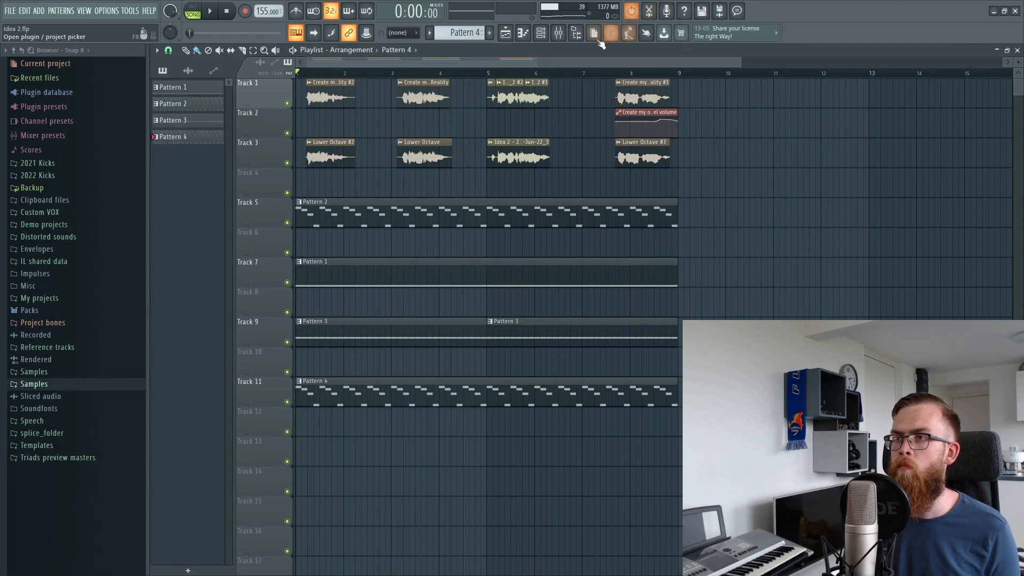
left_click(559, 32)
key("space")
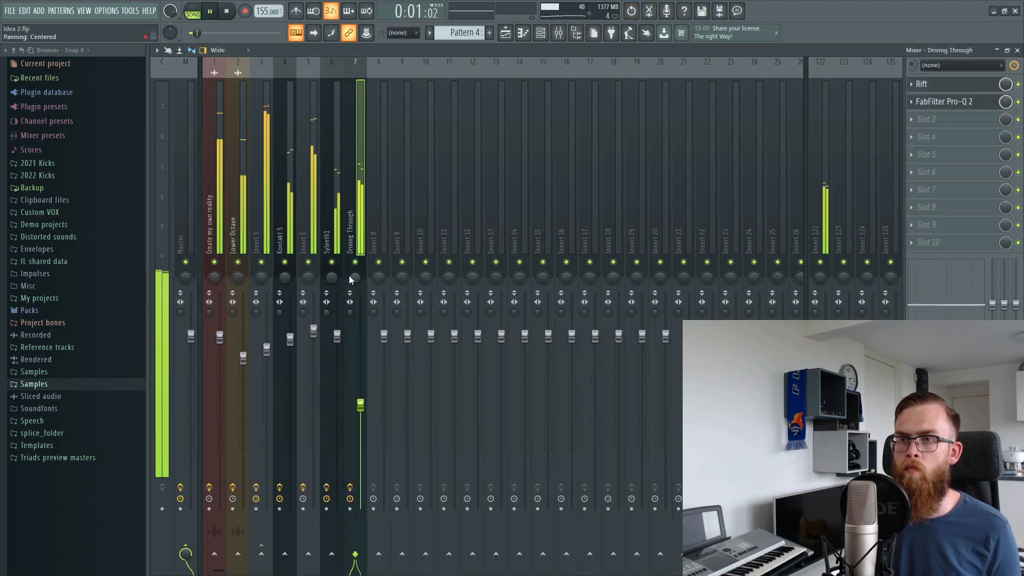
- Listen through the looping song while checking the channel rack, the playlist and the mixer levels
left_click(543, 36)
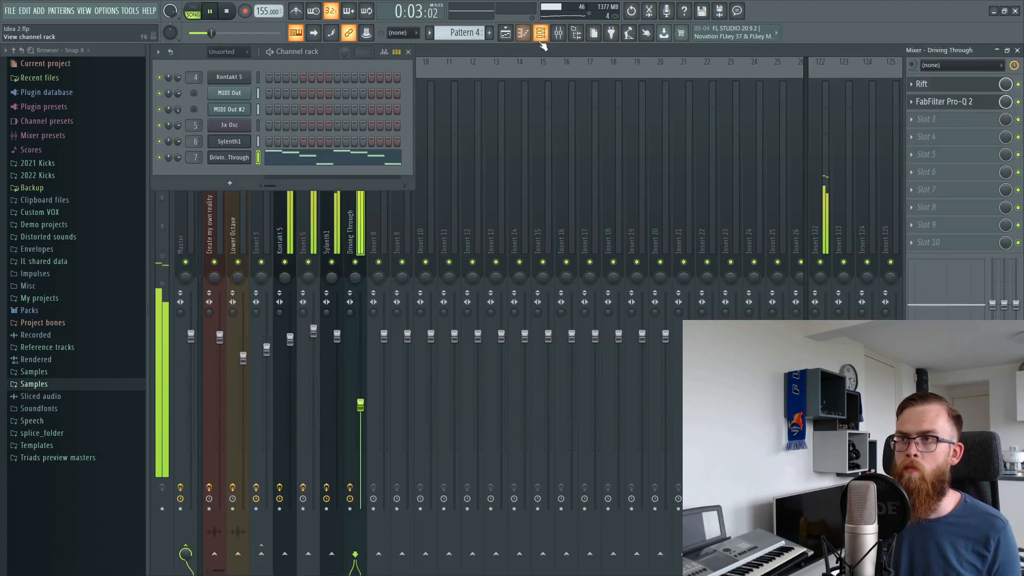
key("F5")
key("F6")
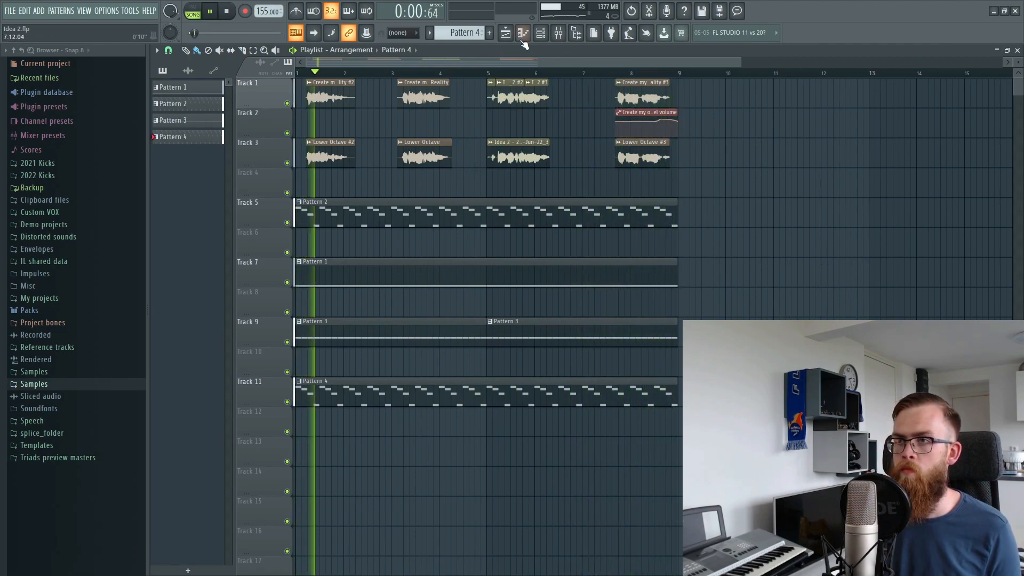
left_click(558, 33)
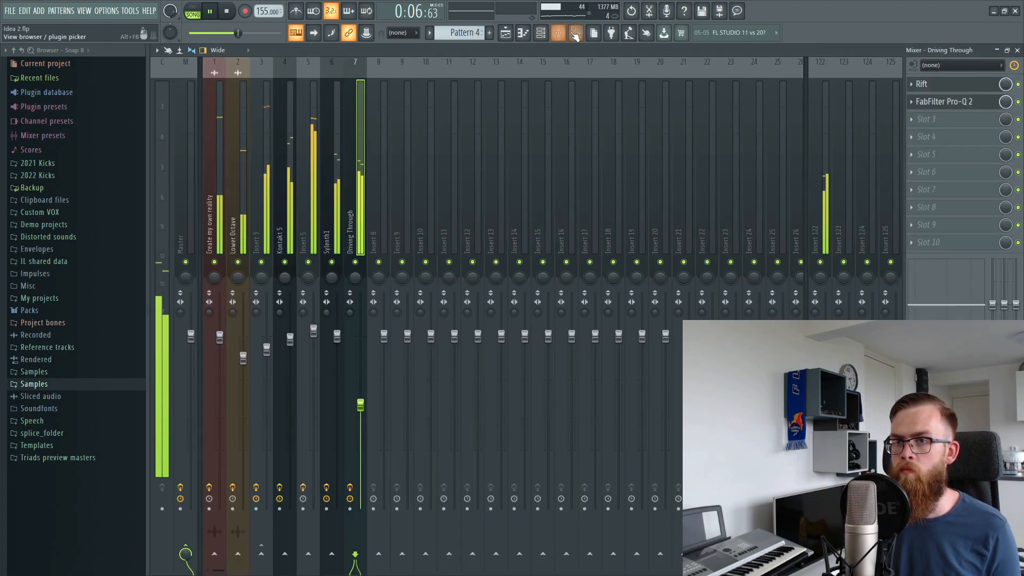
left_click(1017, 51)
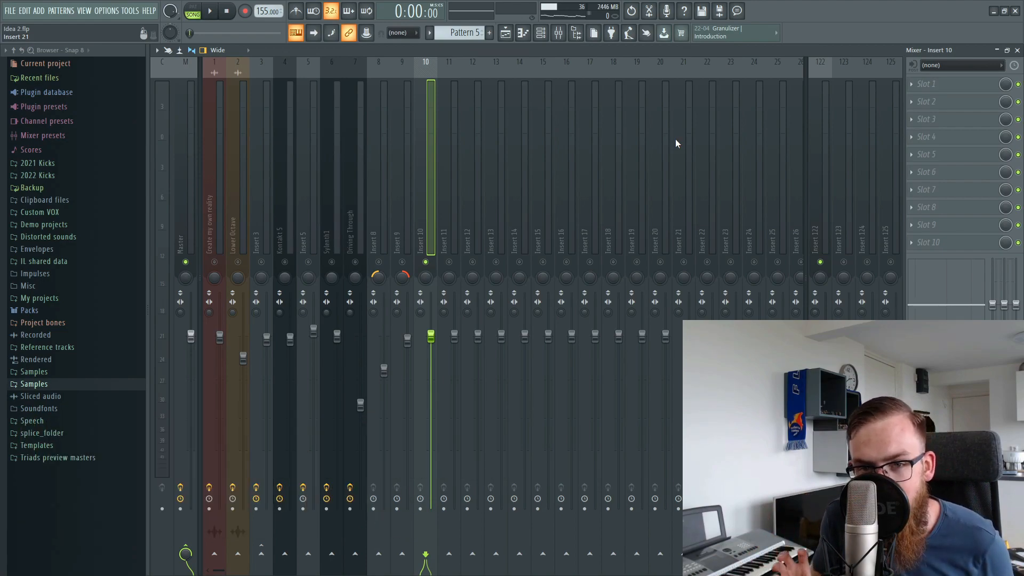
- Play the song with mixer Insert 10 soloed
key("space")
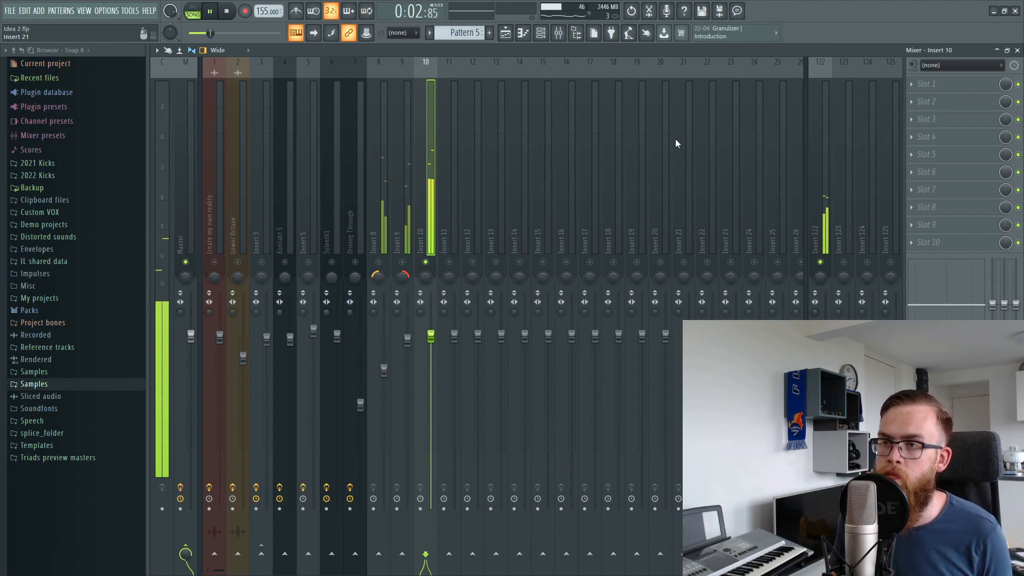
- Stop playback and examine the MIDI Out #3 notes of Pattern 5 in the piano roll
key("space")
key("F7")
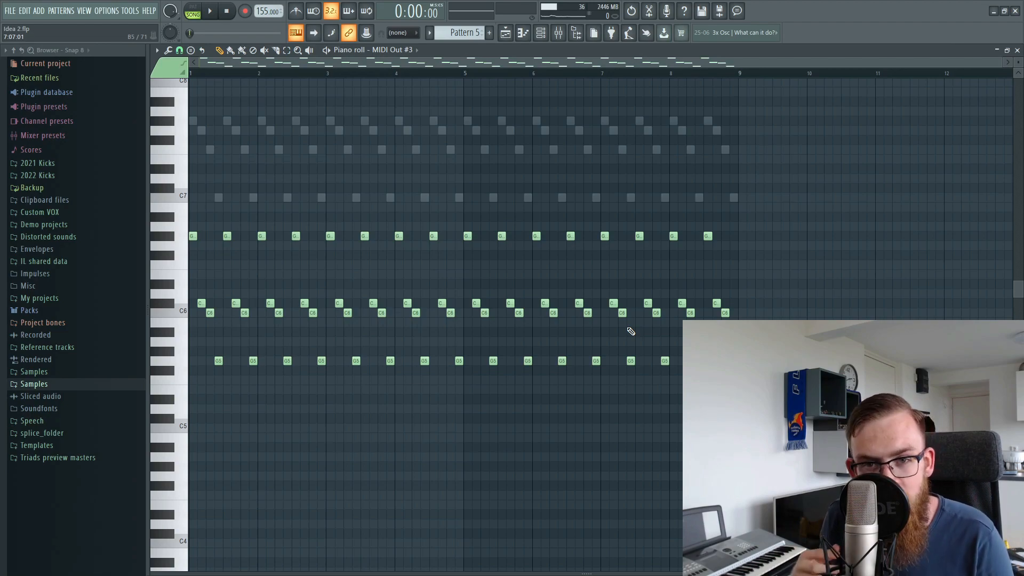
- Listen to mixer Inserts 8 and 9 soloed together from the start of the song, and stop playback
left_click(558, 33)
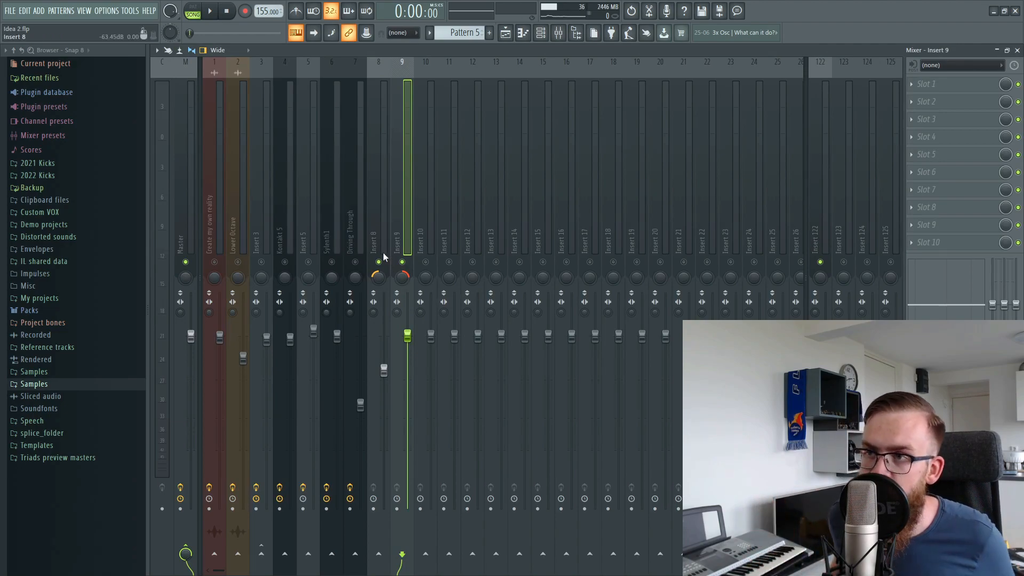
key("space")
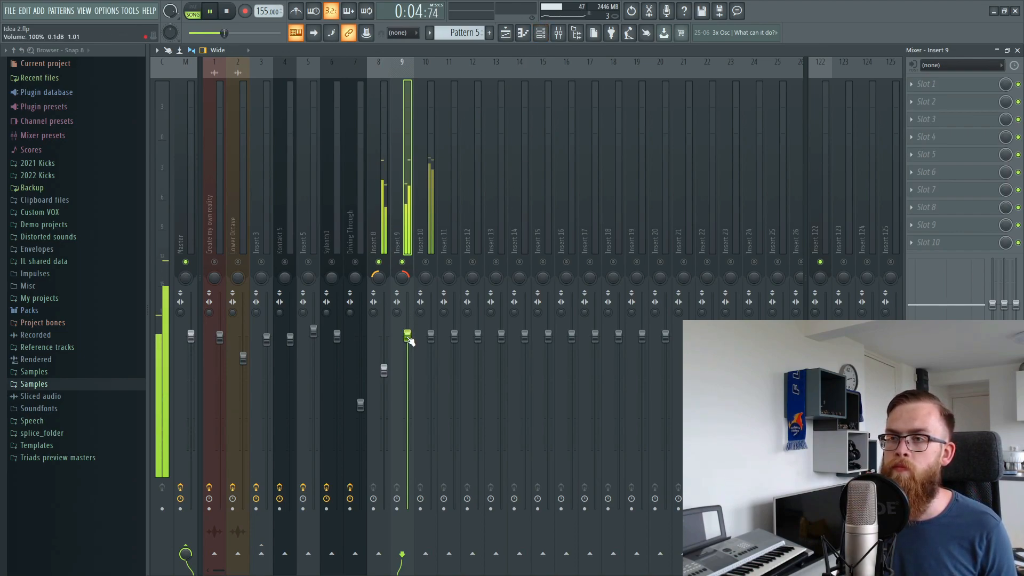
key("space")
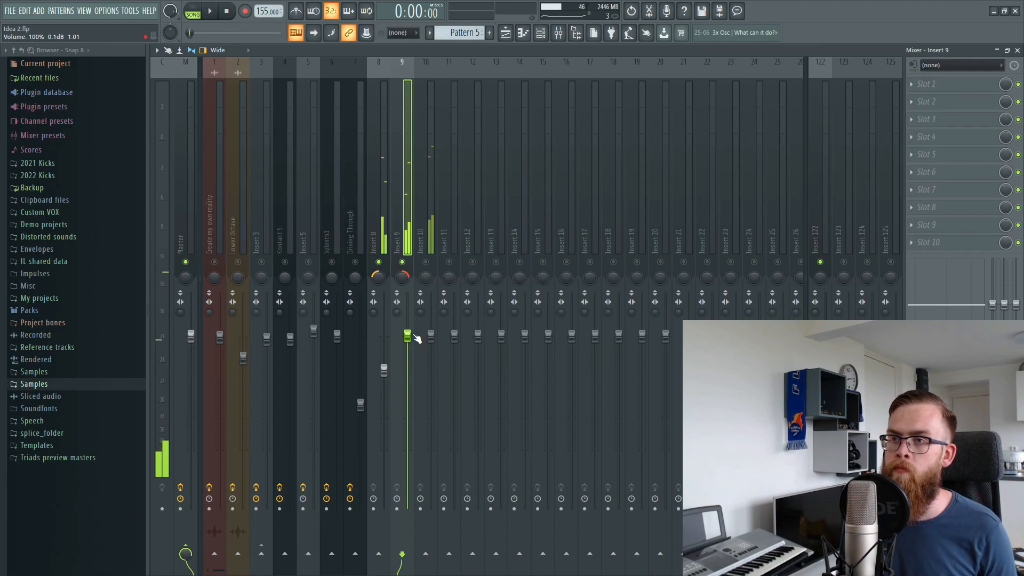
- Play the arrangement from the start with the playlist in view and stop it past the end of the clips
key("F5")
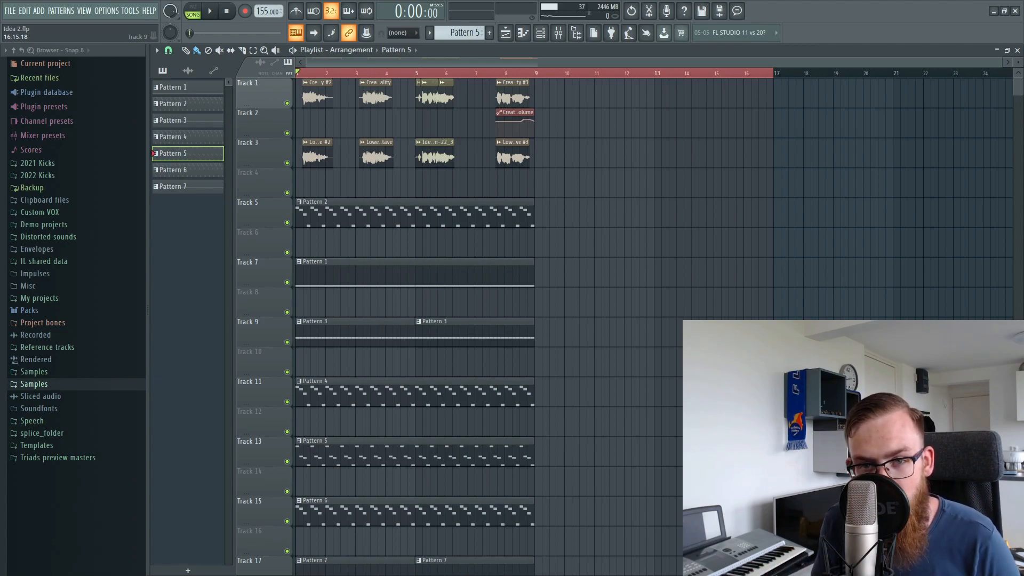
key("space")
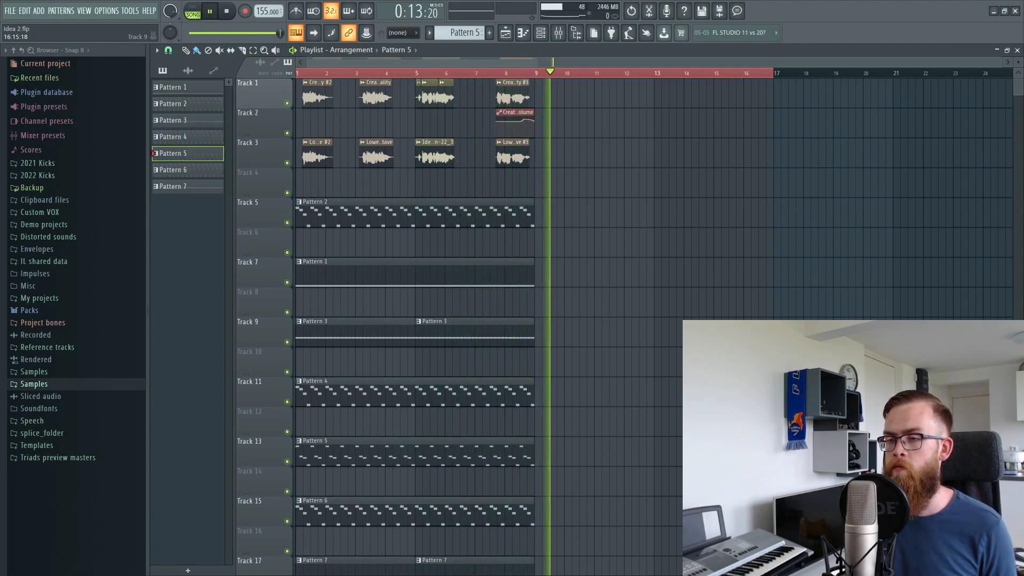
key("space")
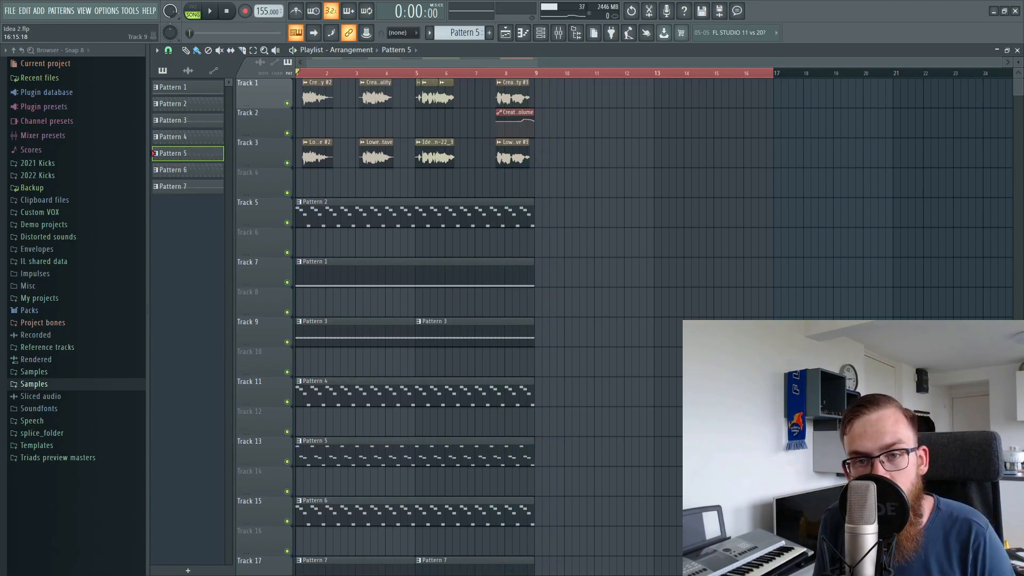